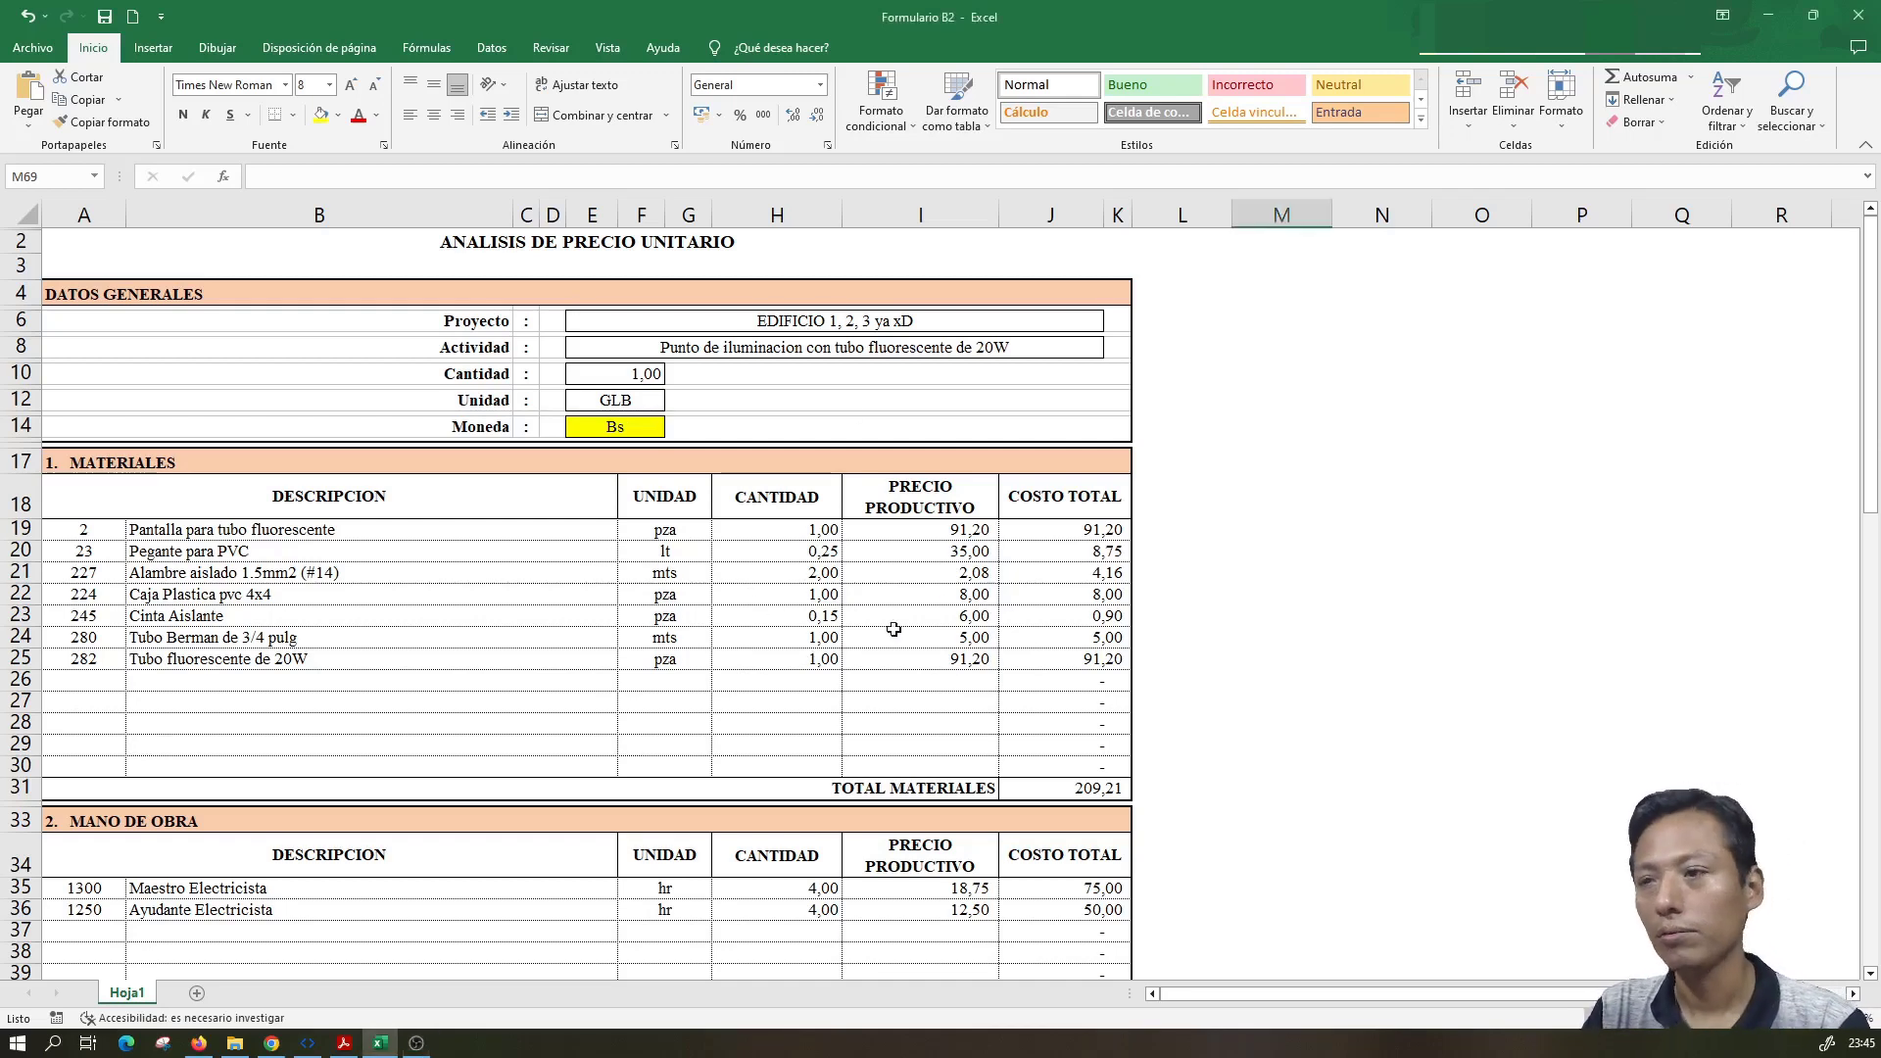
- Check the sheet title cell and scroll down to the totals area
click(577, 257)
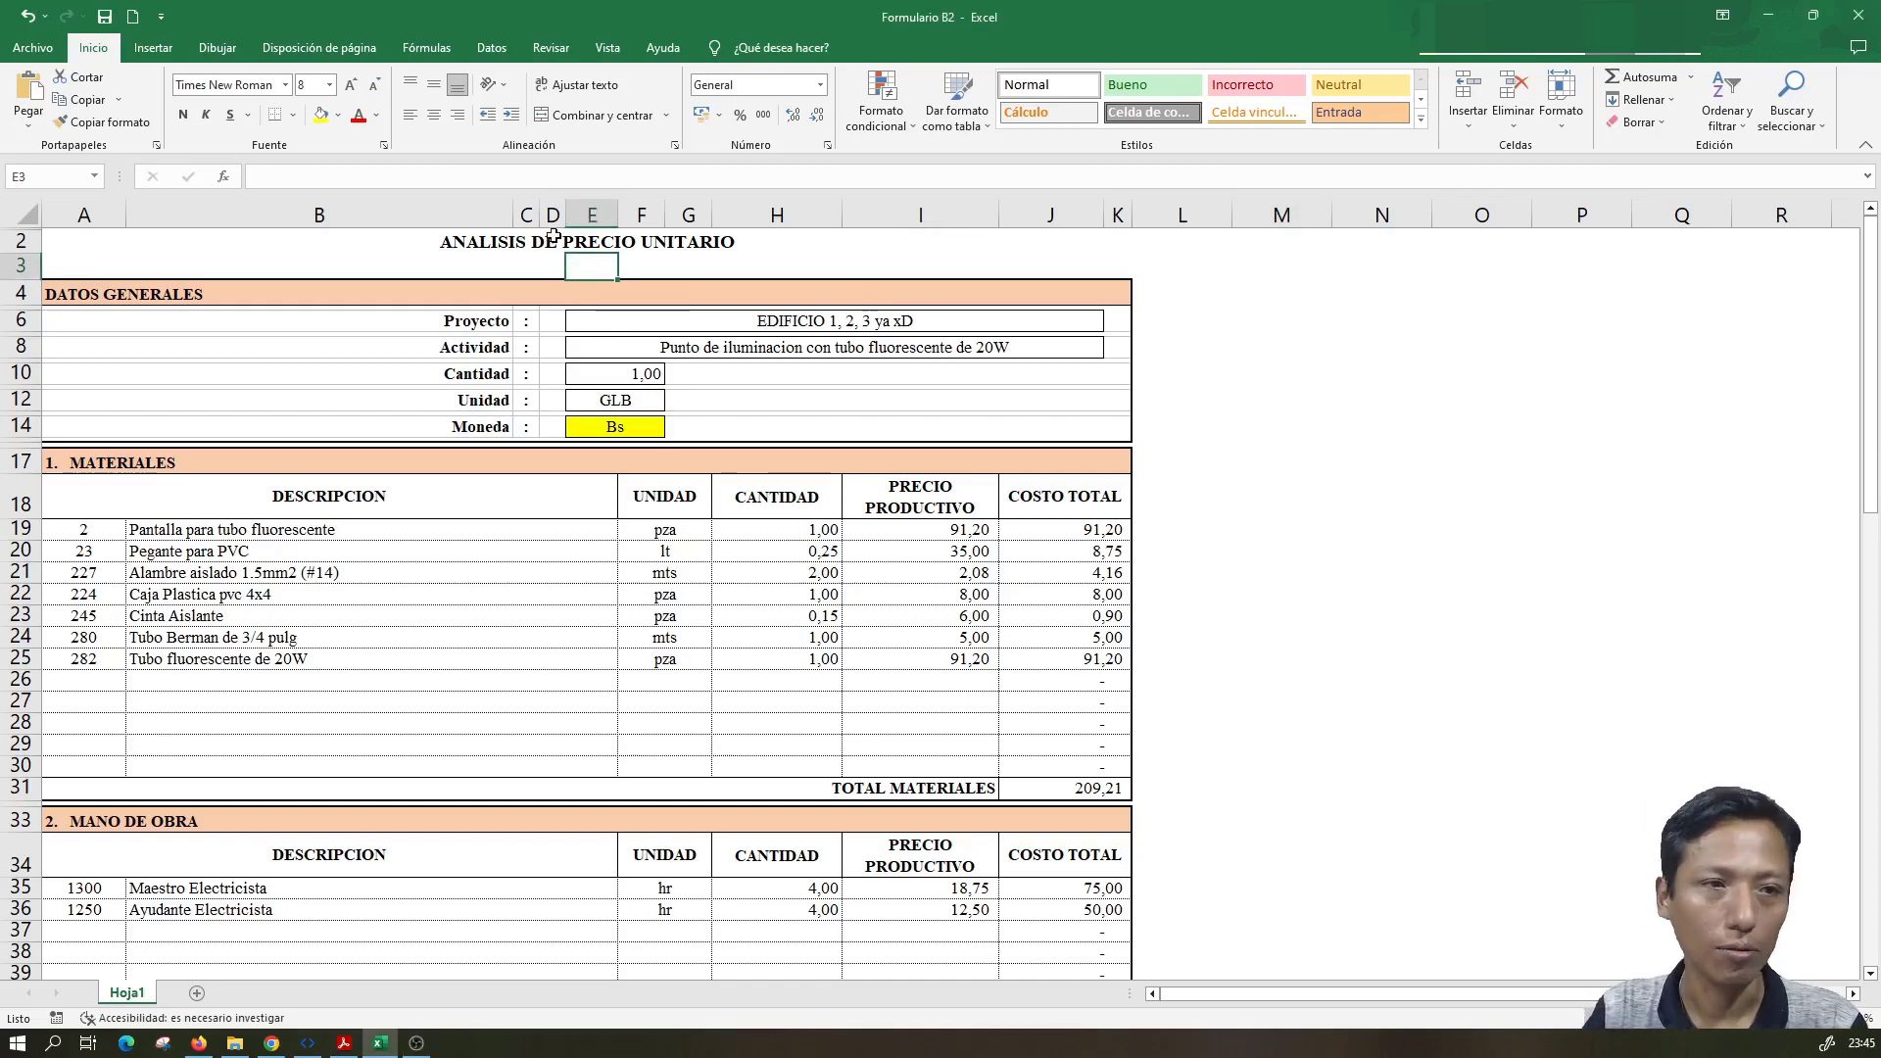
click(555, 238)
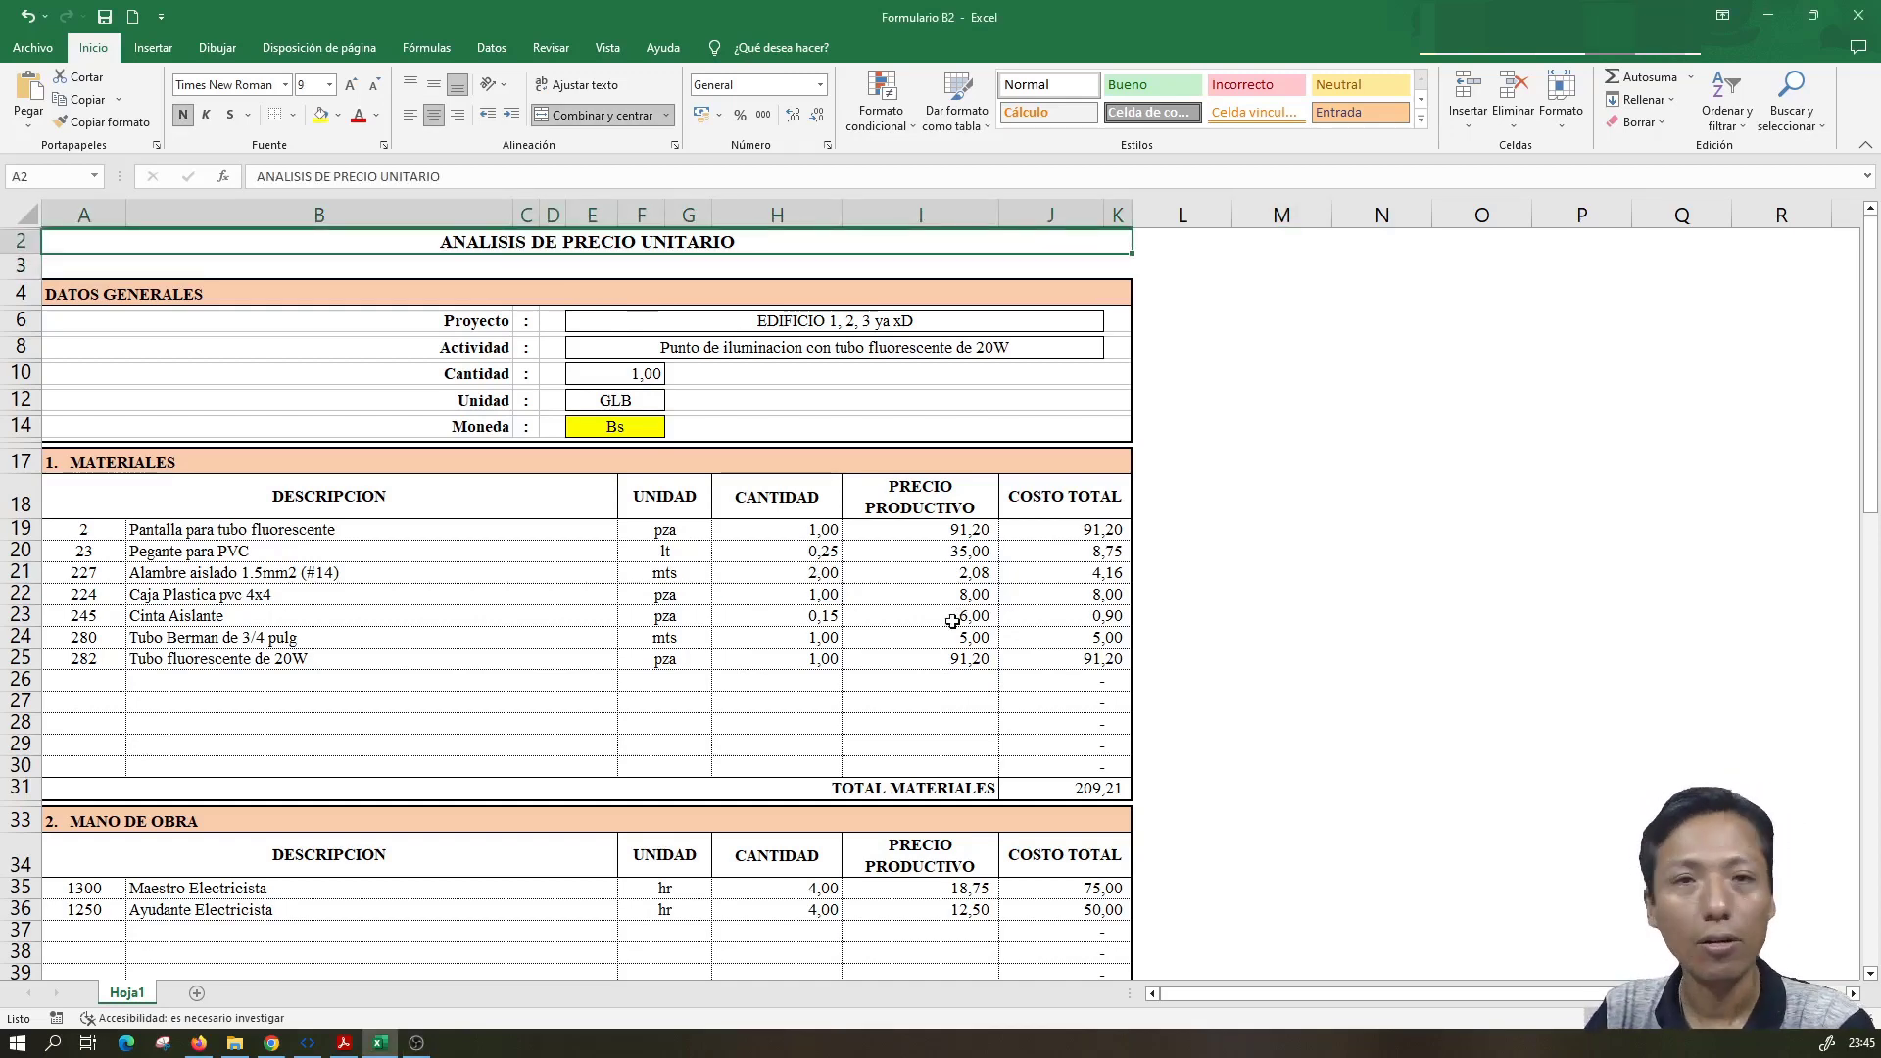
scroll(830, 566, down, 5)
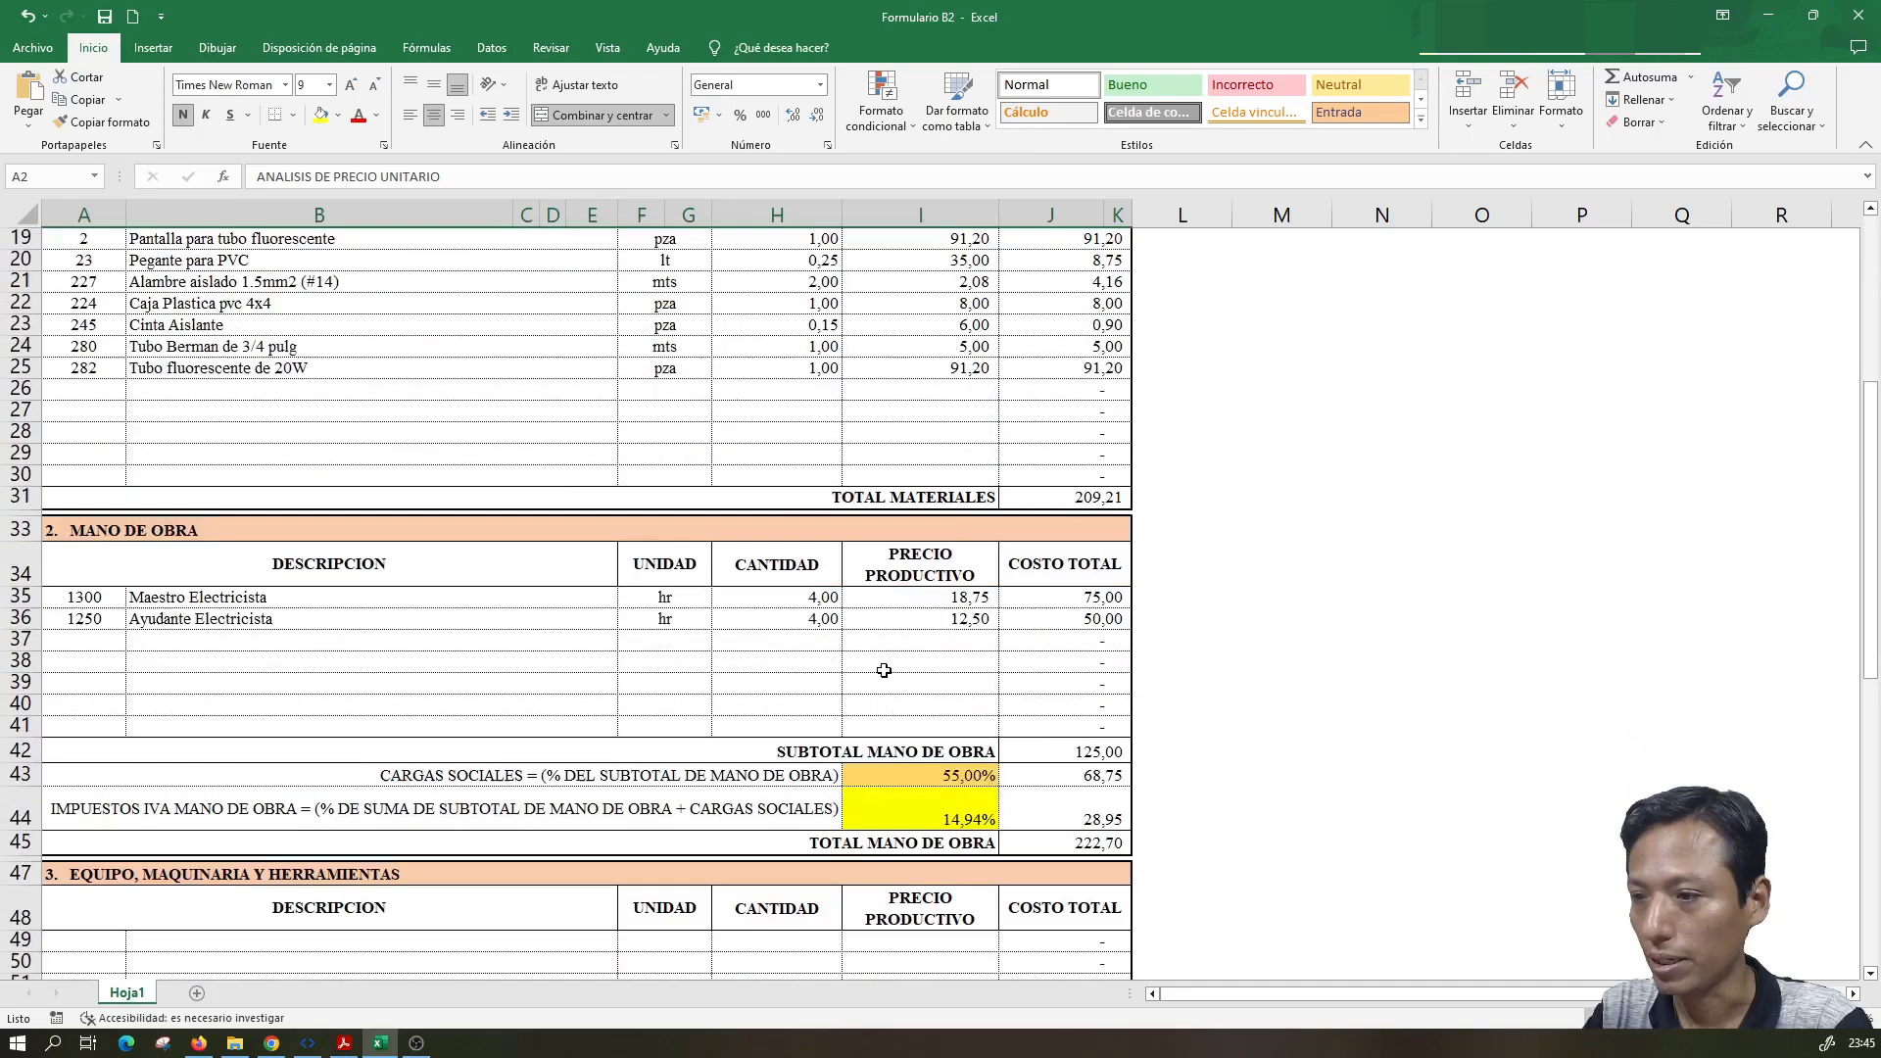
scroll(877, 672, down, 2)
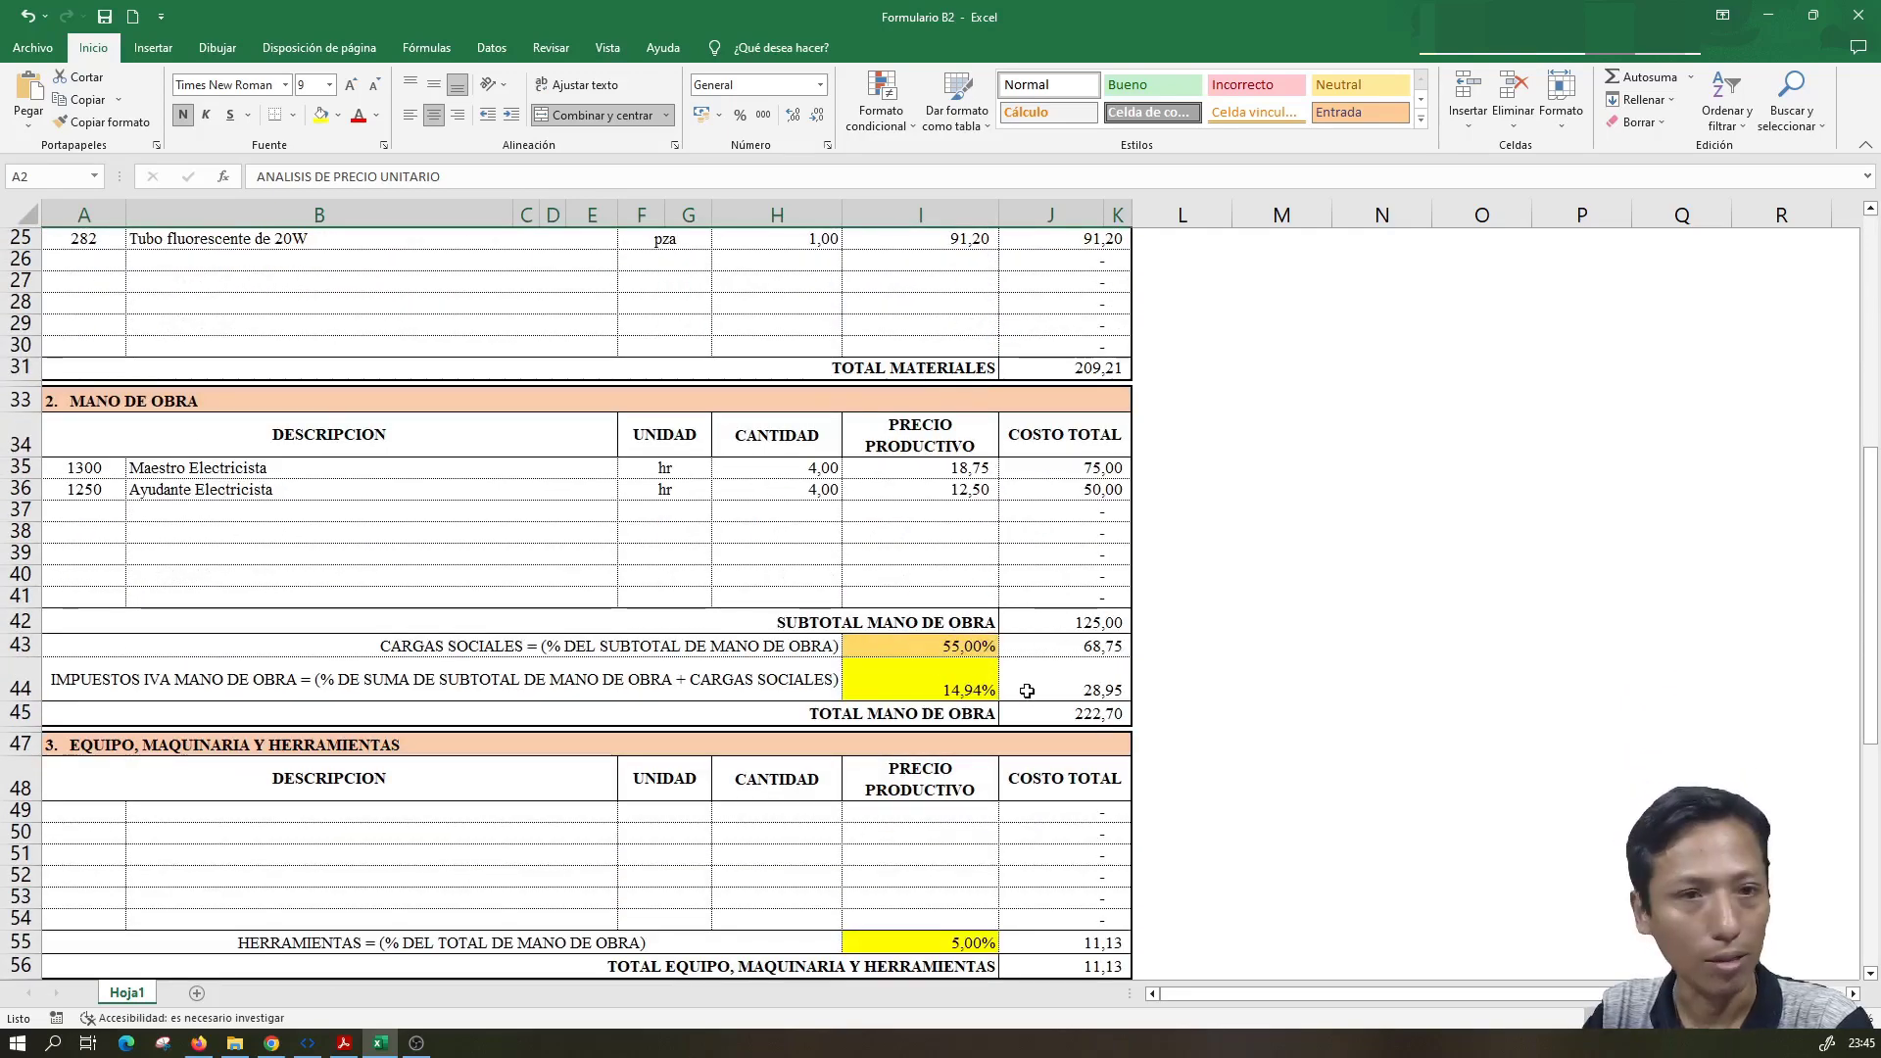
scroll(1021, 688, down, 2)
scroll(1017, 707, down, 1)
scroll(929, 611, down, 1)
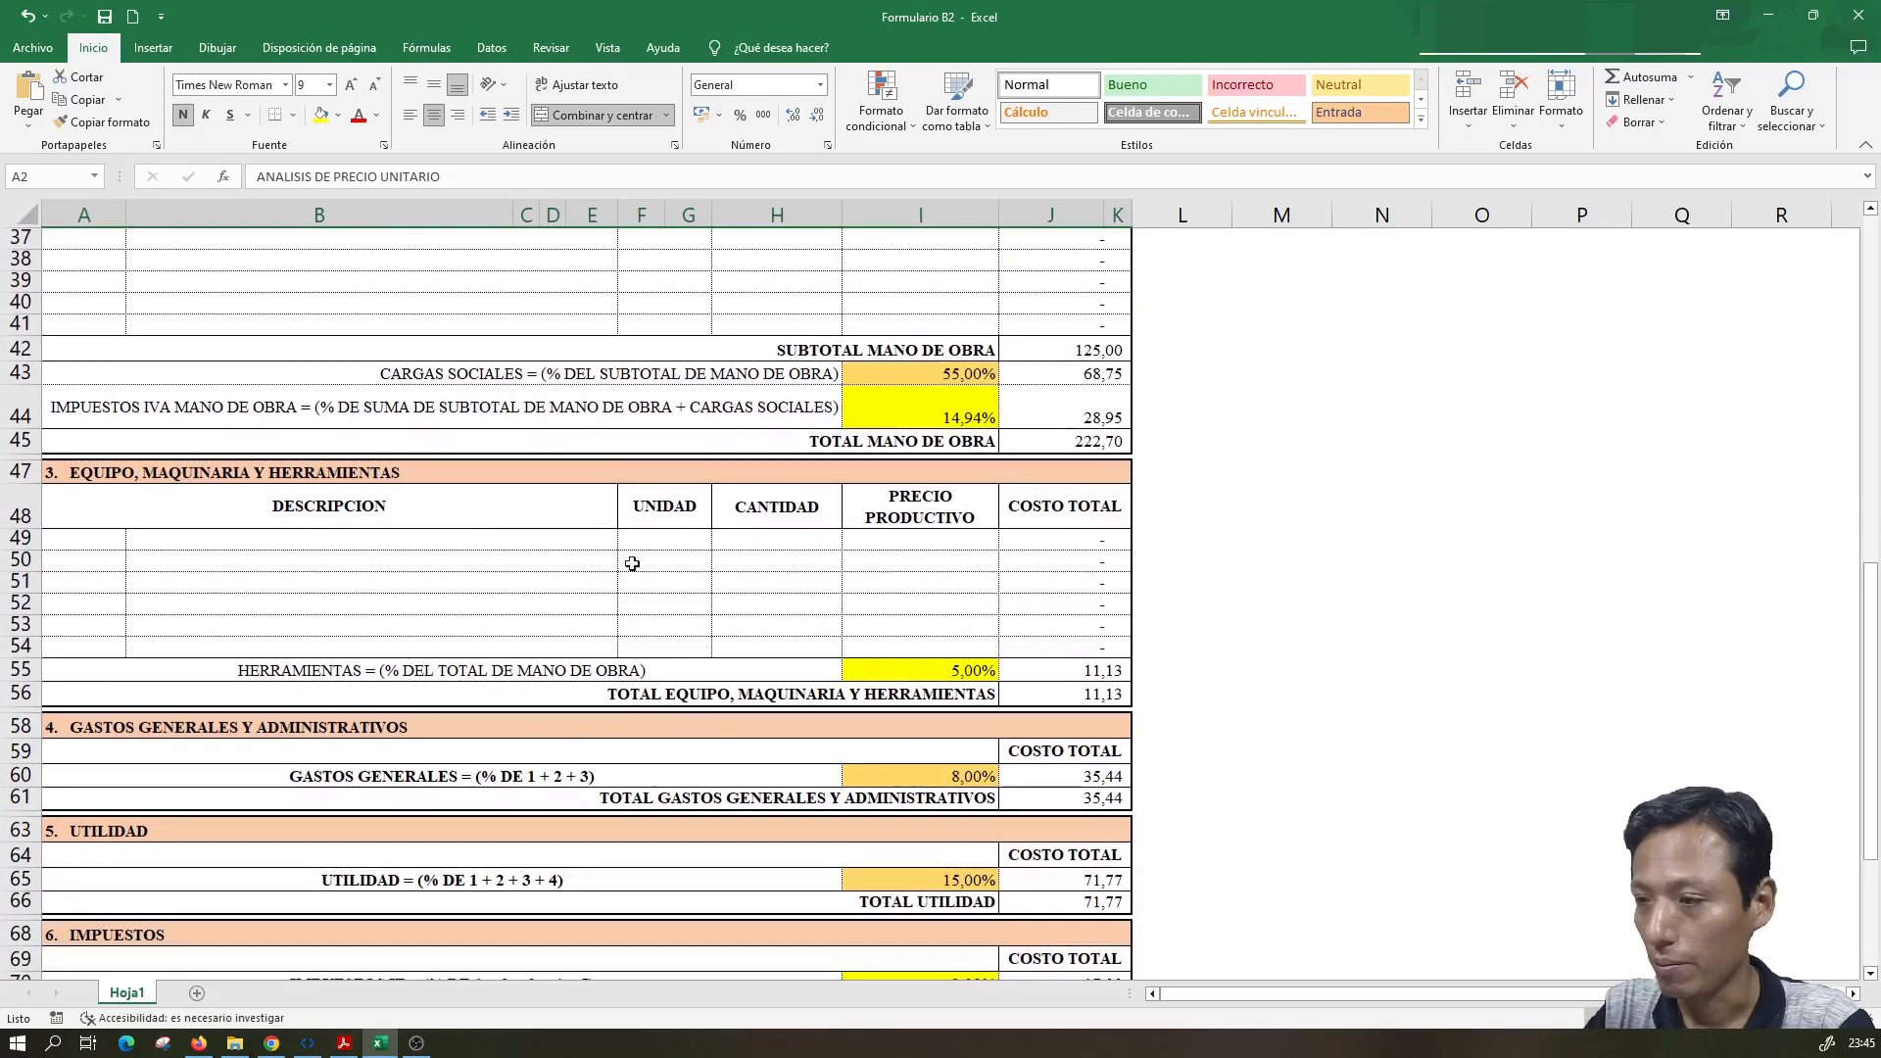
scroll(630, 559, down, 2)
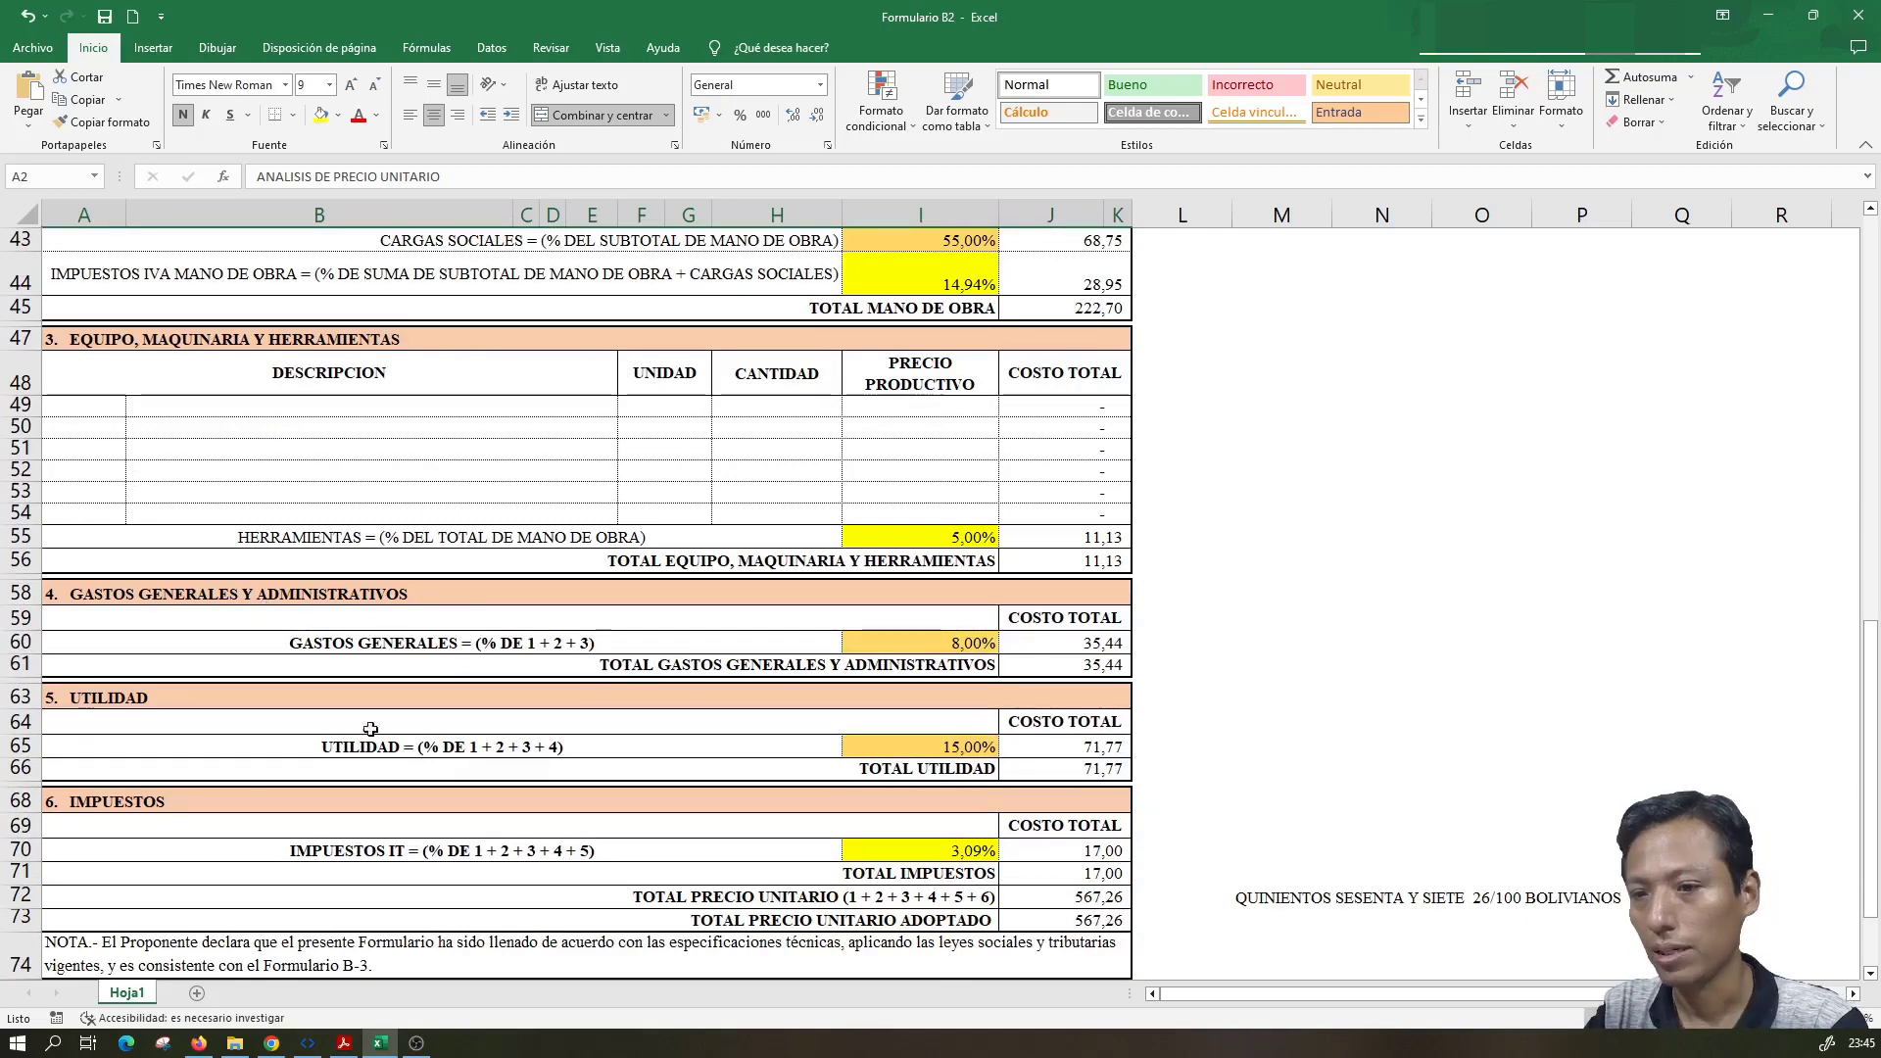
scroll(666, 770, down, 1)
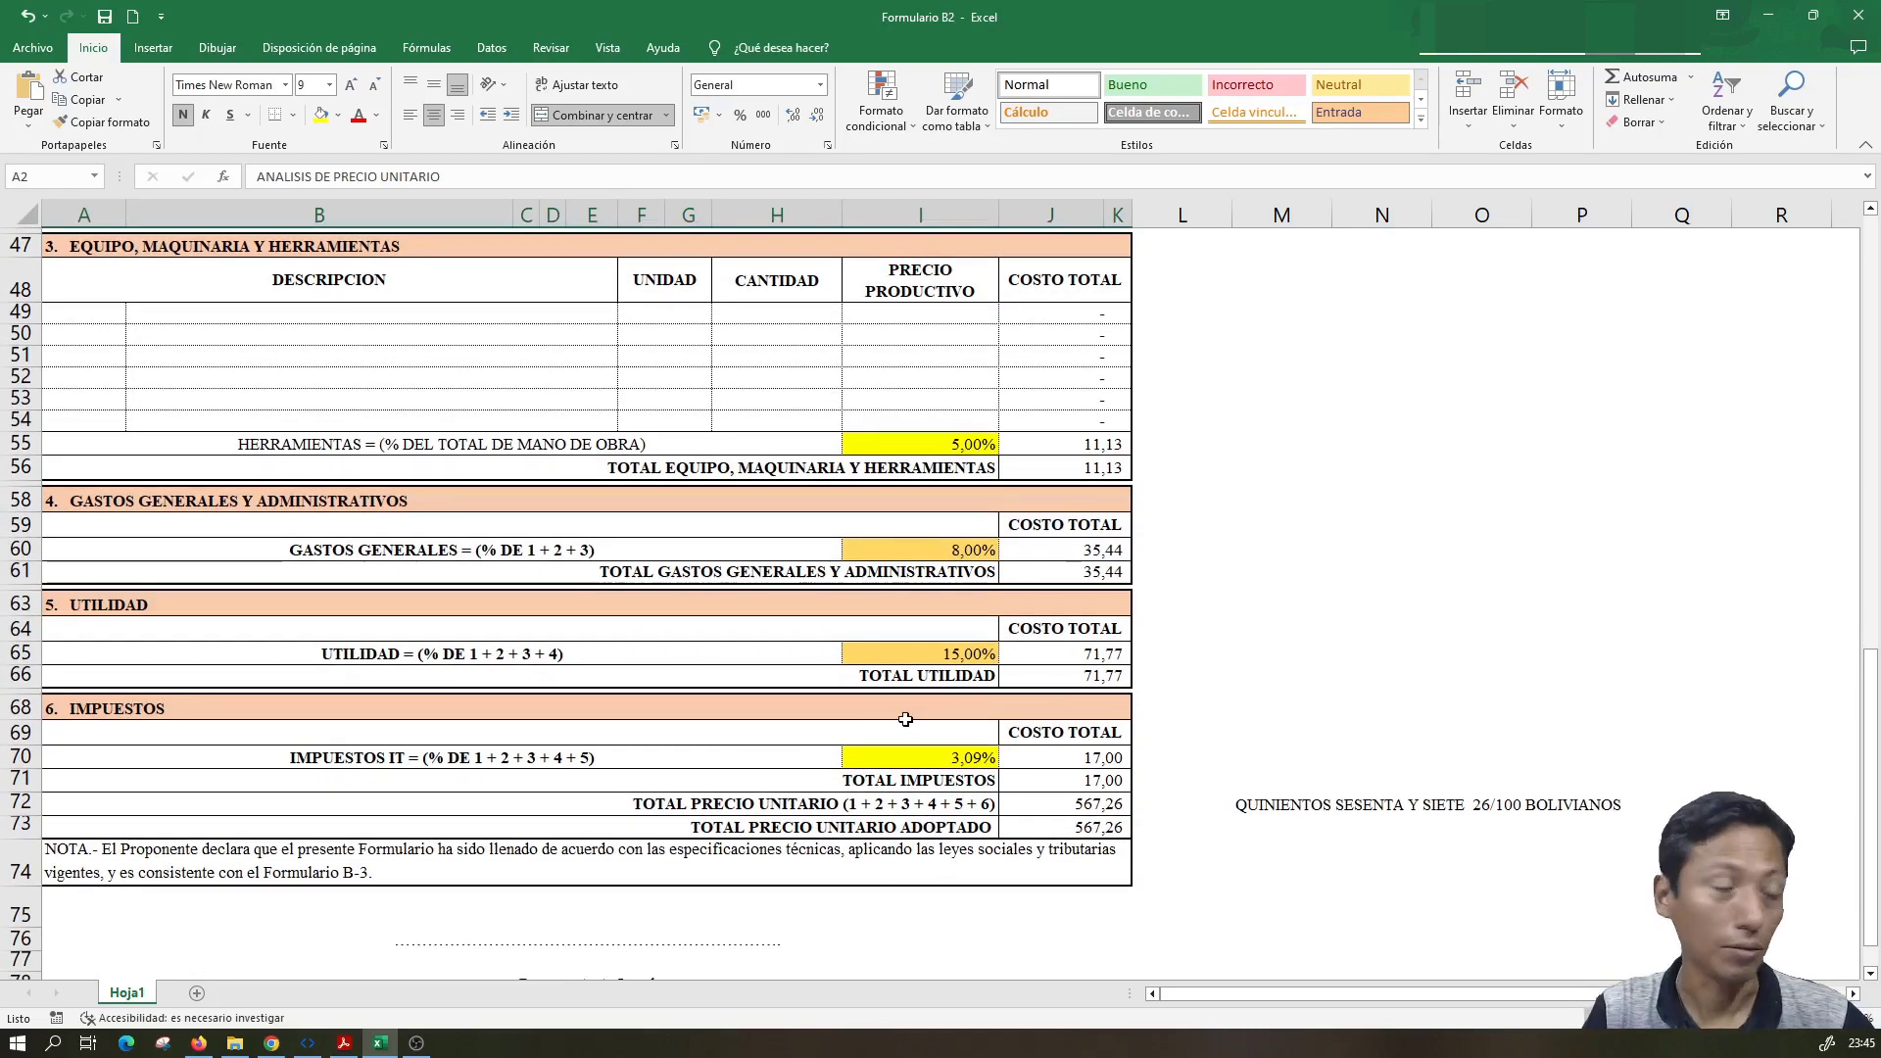
- Inspect the total unit price formula in J72 and the total written in words in M72
click(1116, 831)
click(1072, 806)
click(1071, 828)
click(1073, 806)
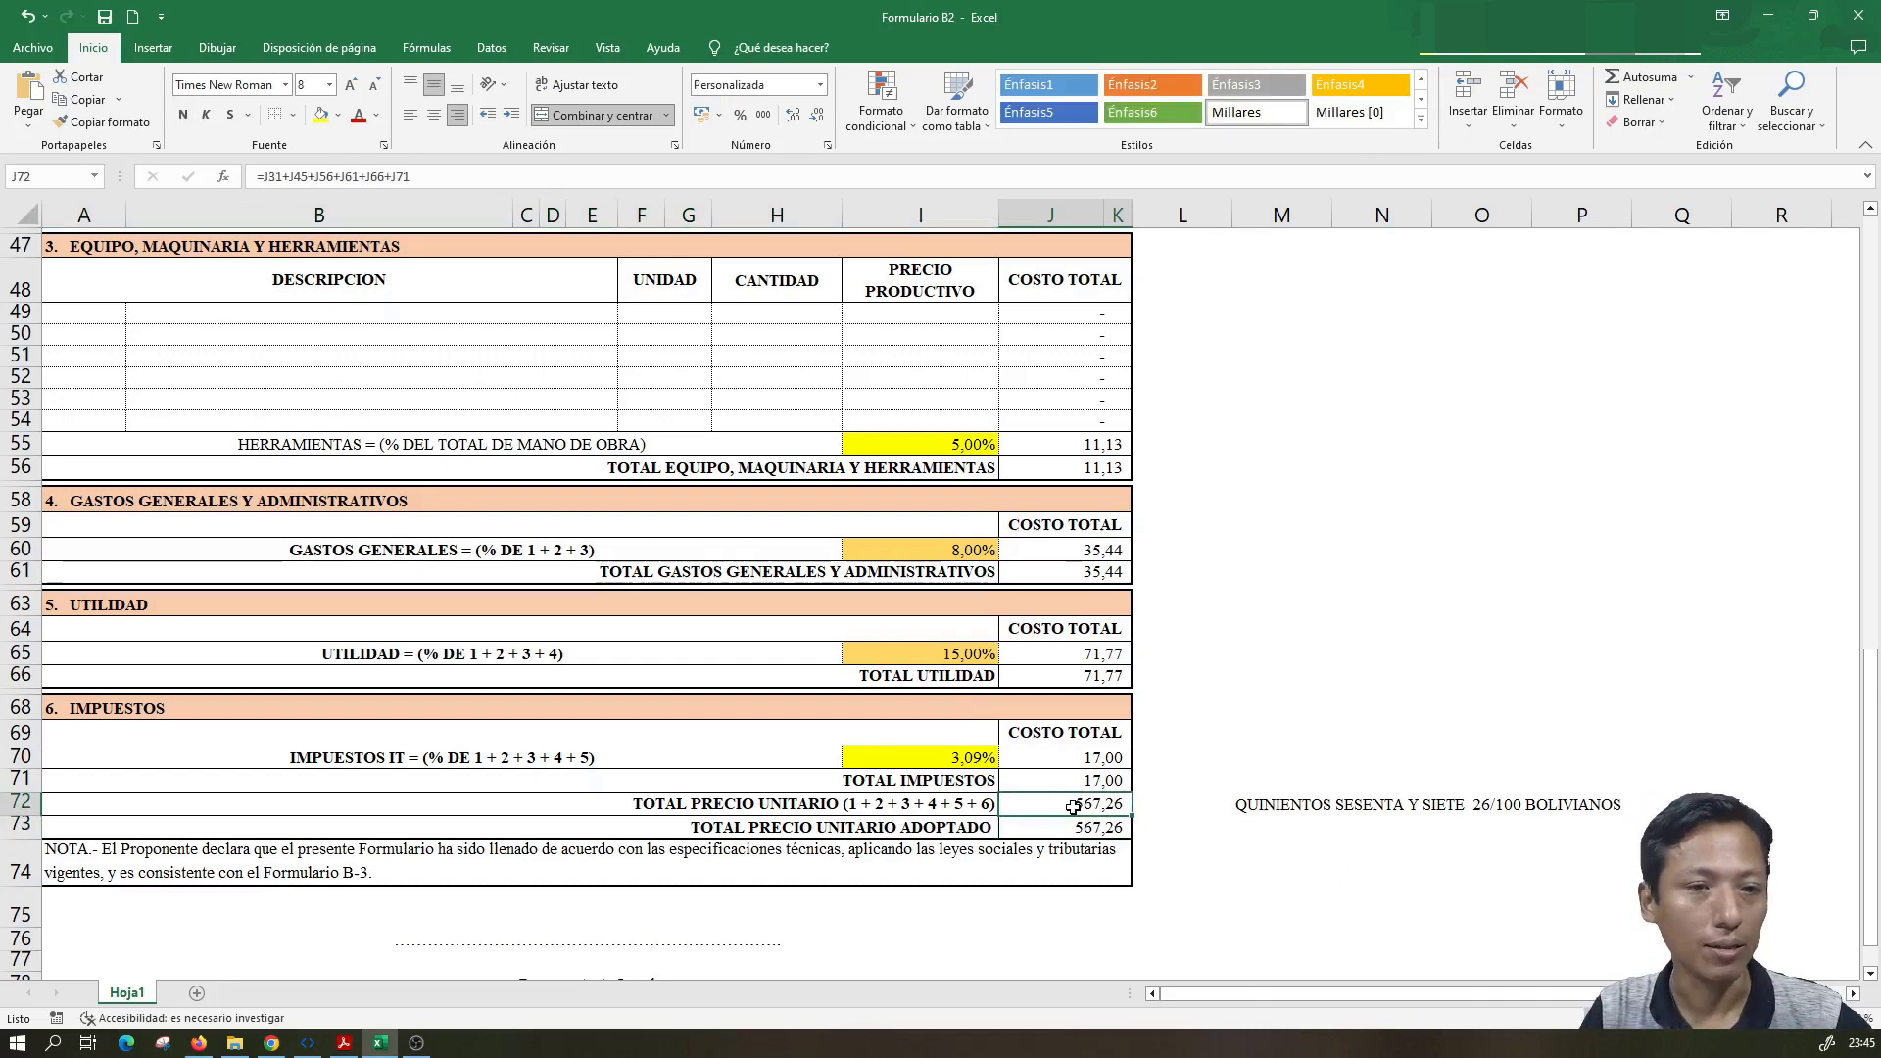
click(1283, 806)
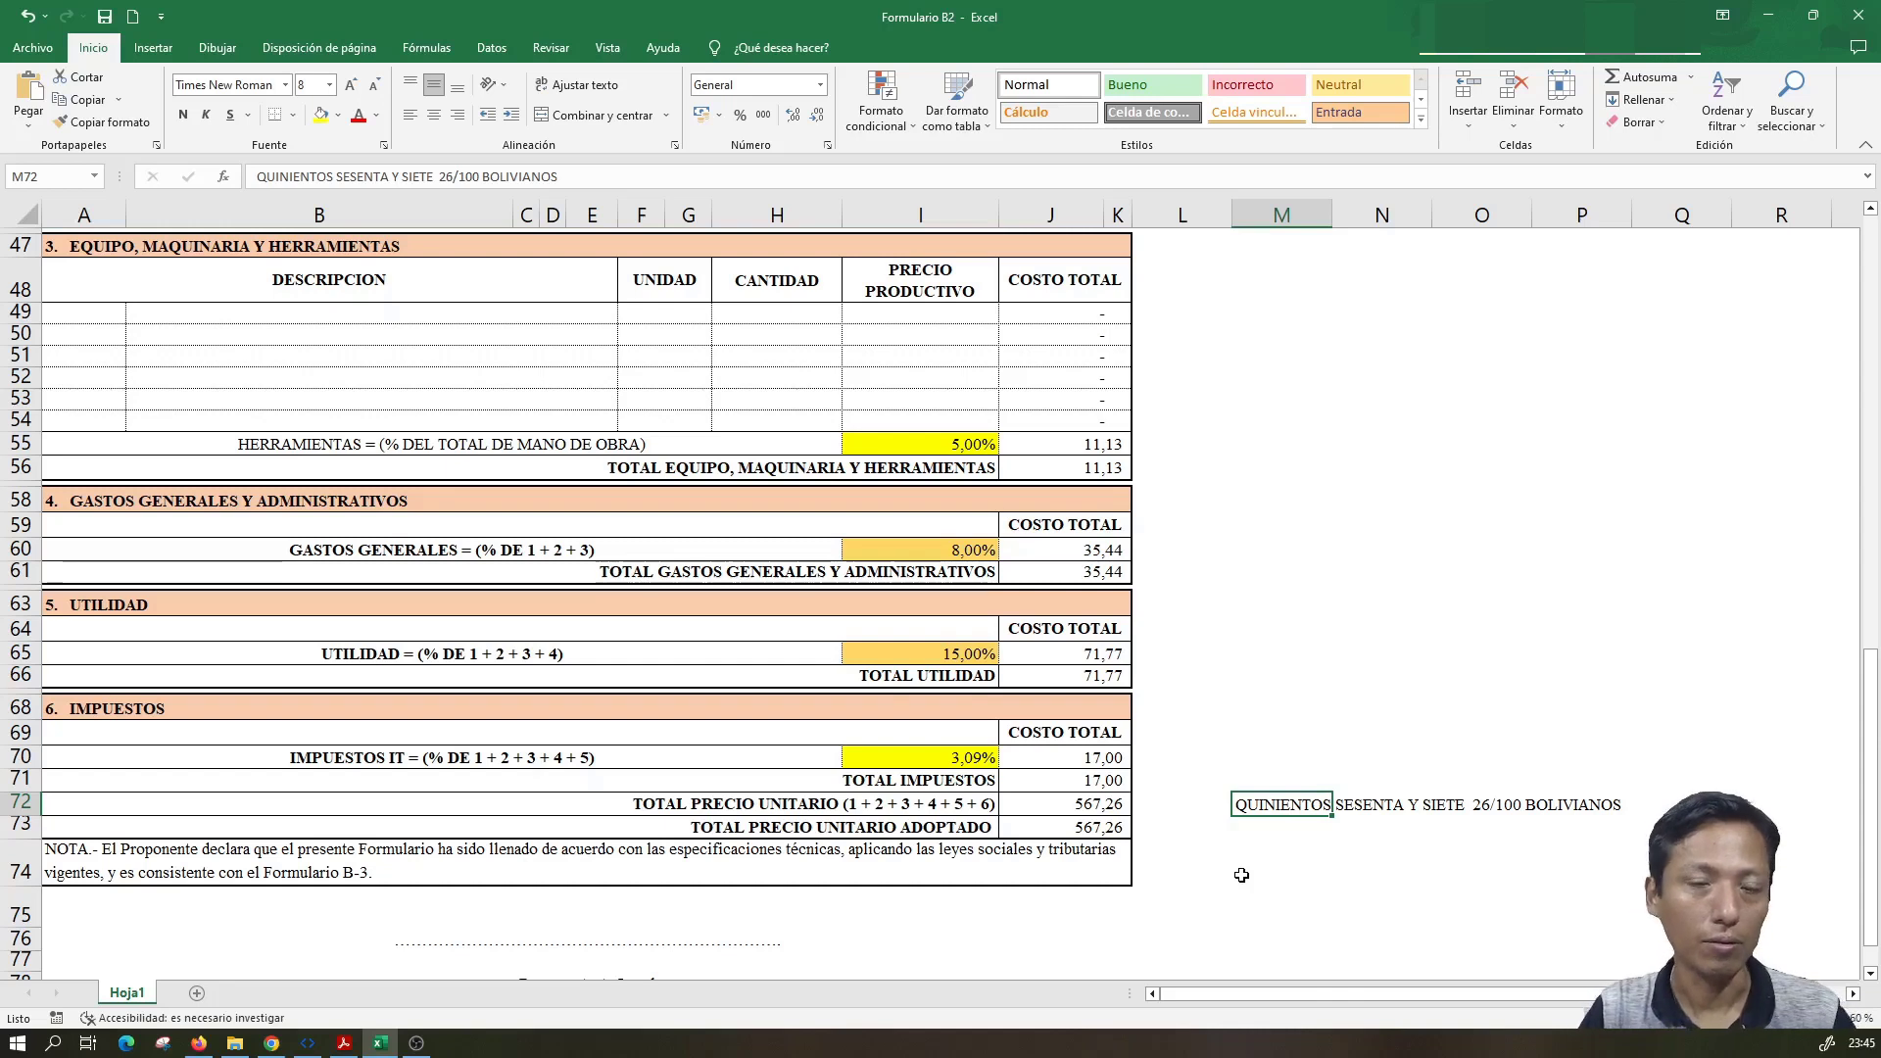
click(1078, 806)
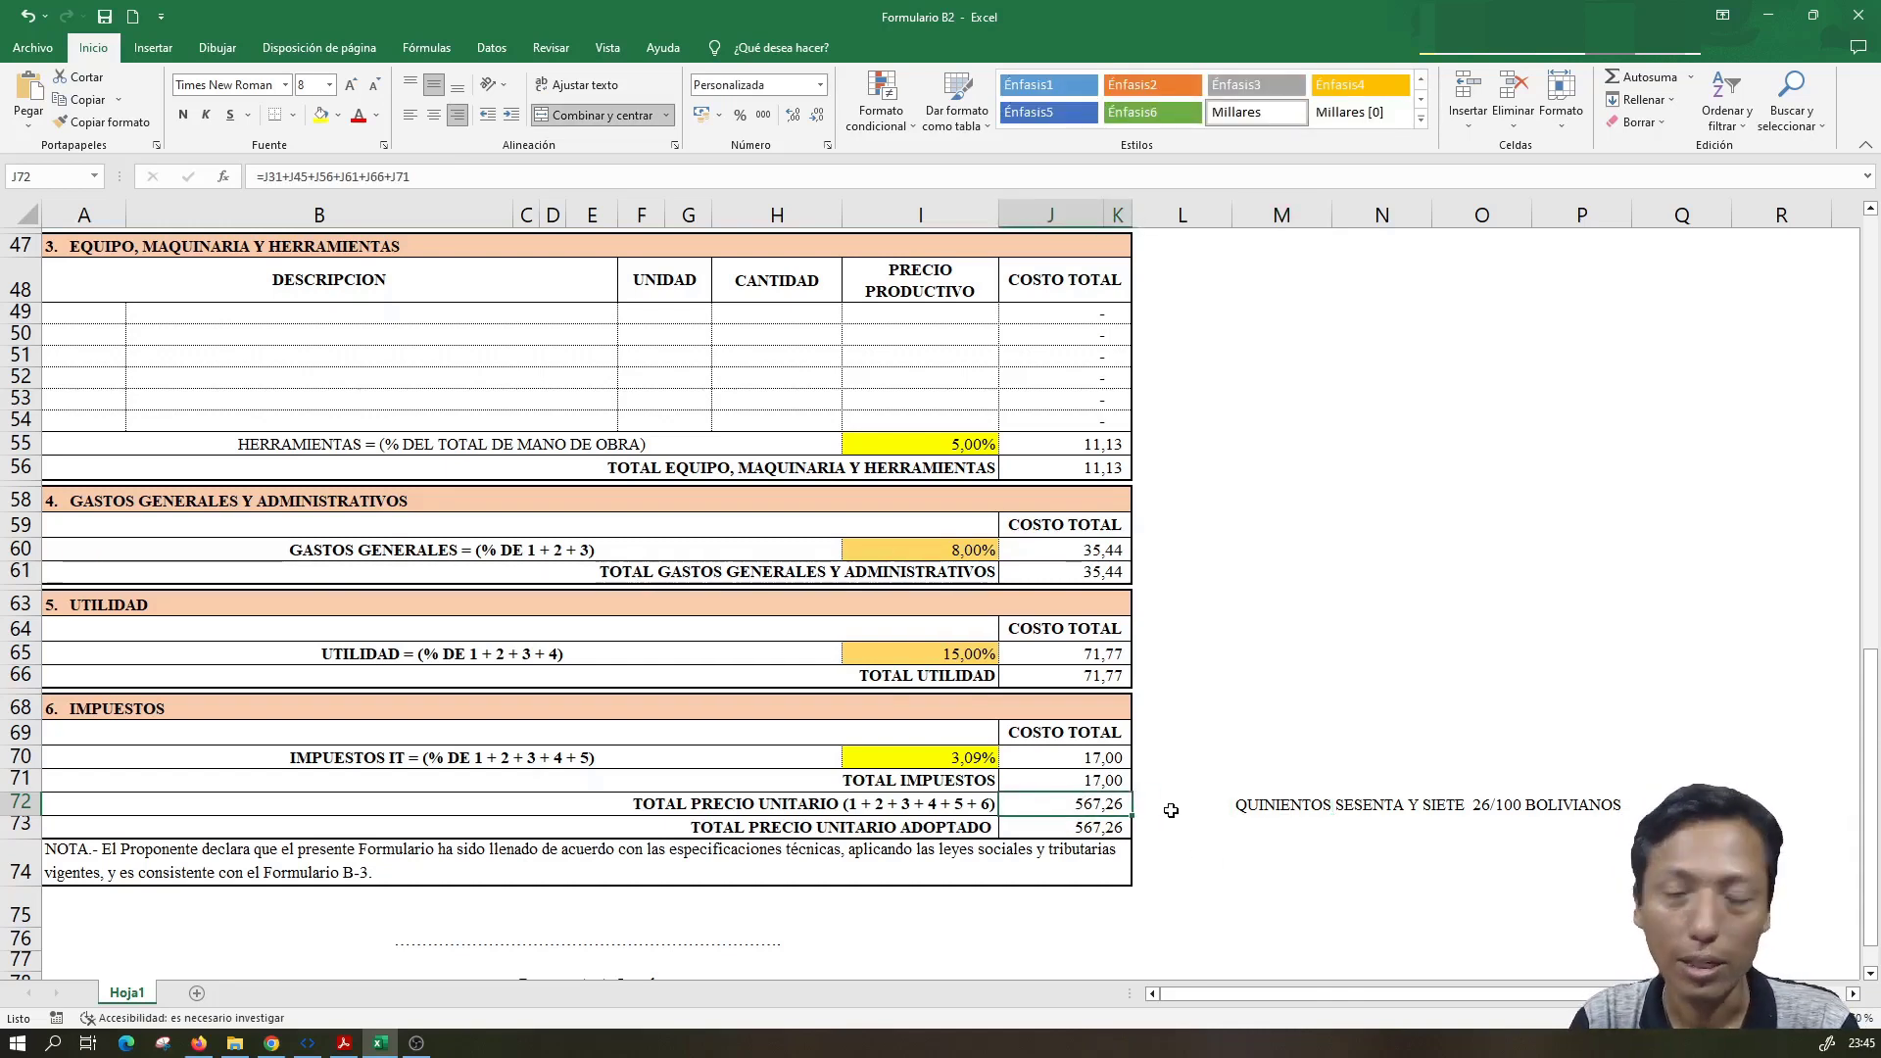
click(1246, 804)
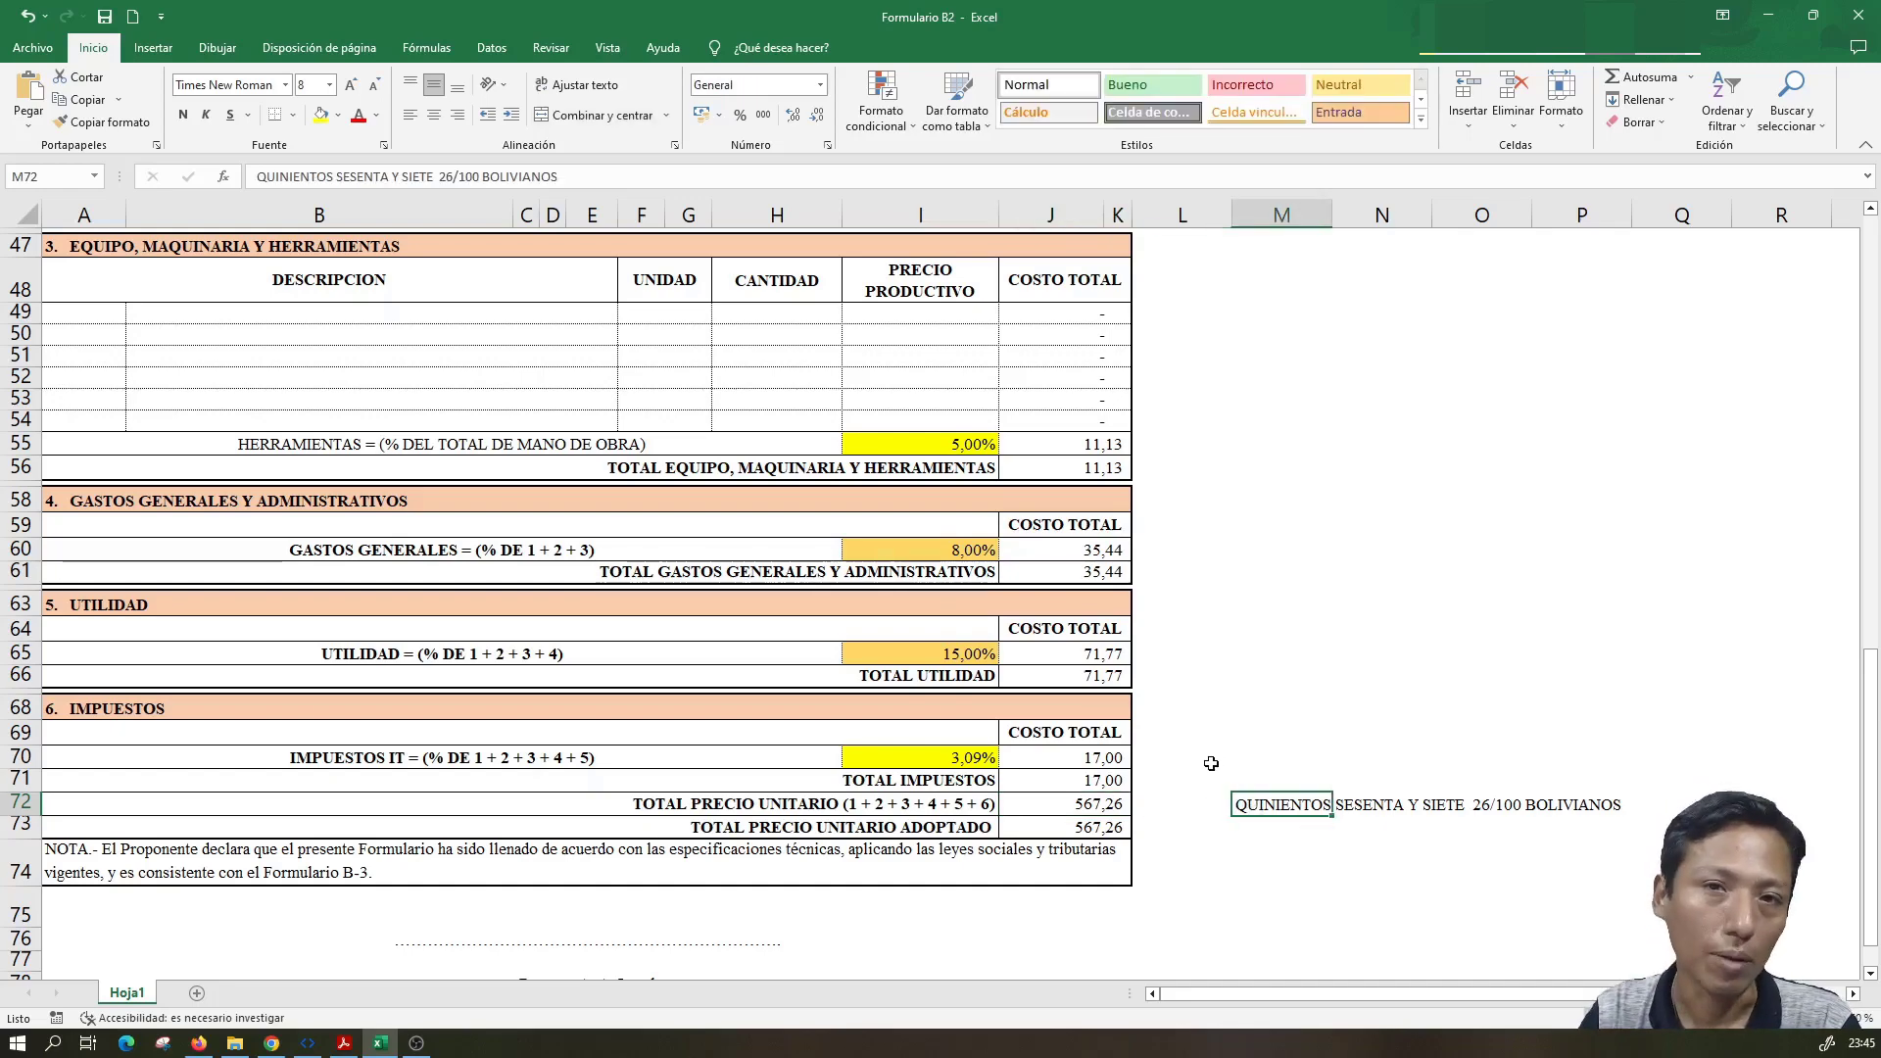
- Locate the rounded adopted total in J73 and pick the empty cell M73 for the words formula
scroll(792, 594, up, 2)
scroll(792, 595, up, 5)
scroll(792, 595, up, 2)
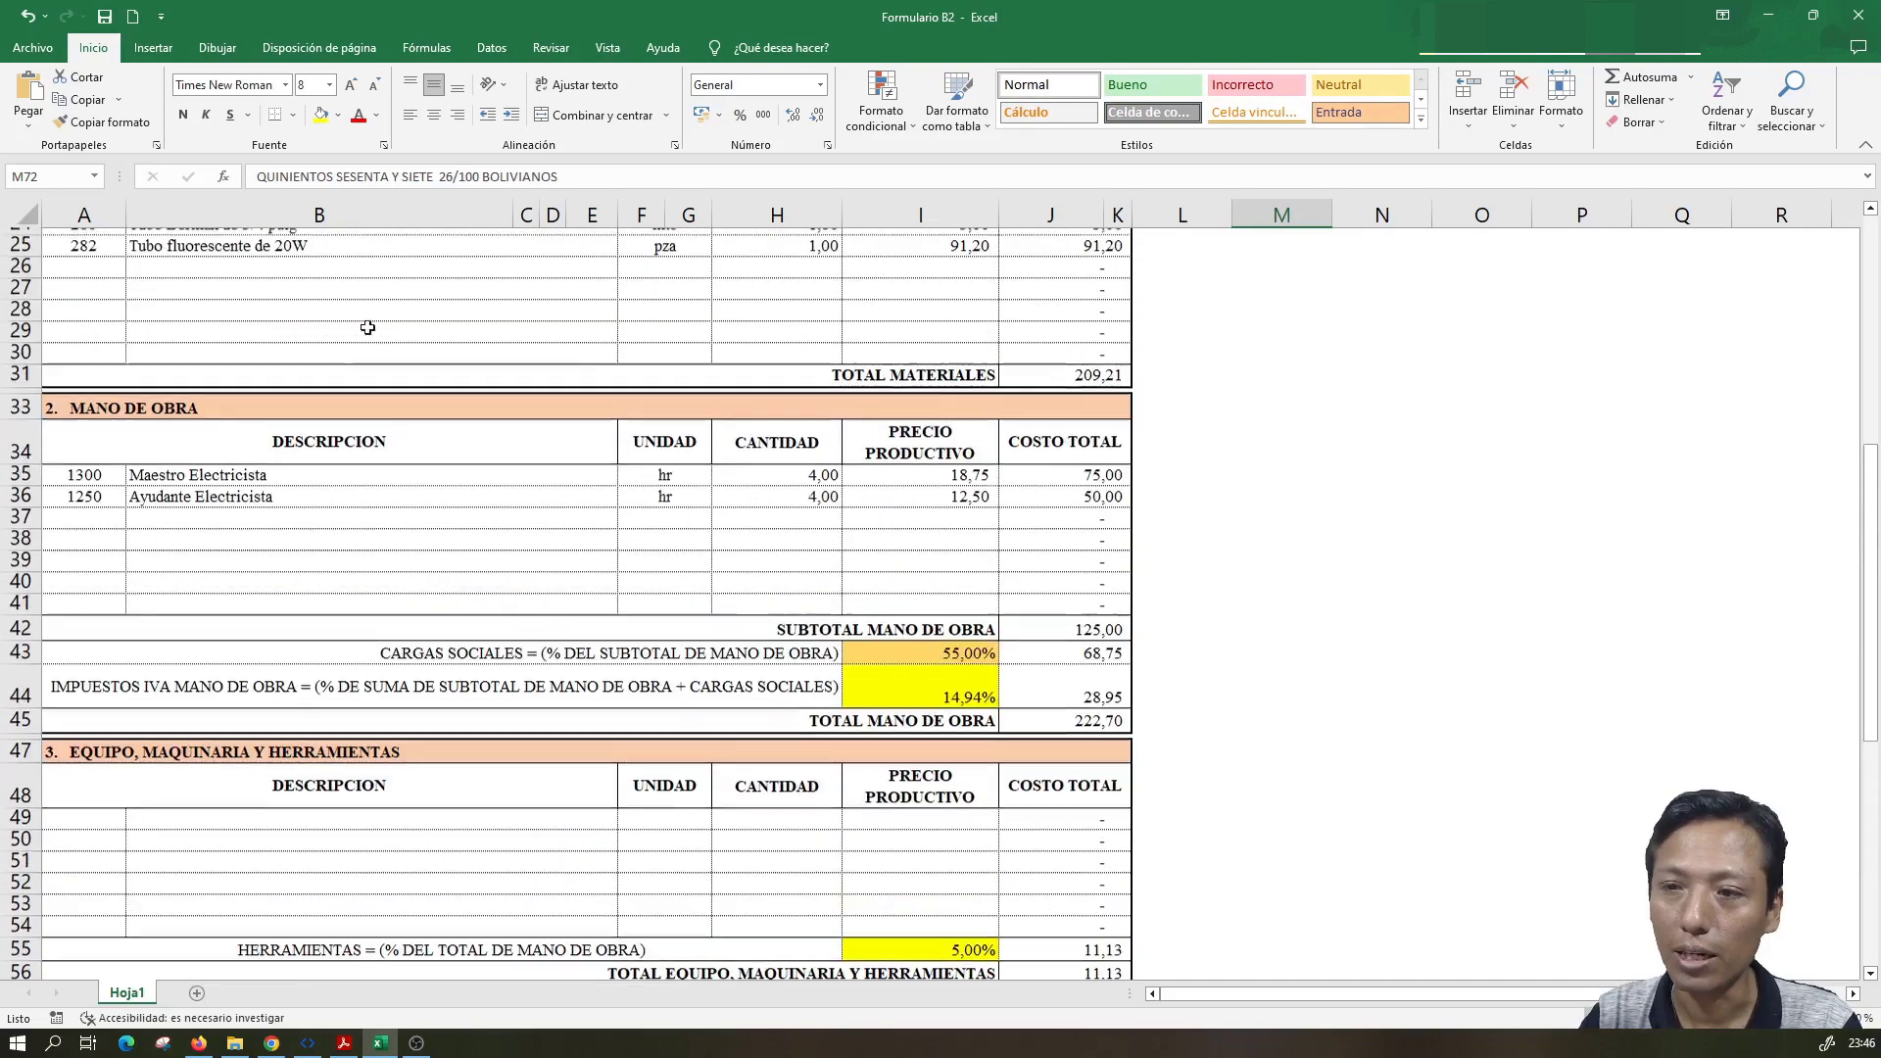
scroll(451, 396, up, 3)
scroll(451, 396, down, 4)
scroll(451, 395, down, 5)
scroll(659, 538, down, 3)
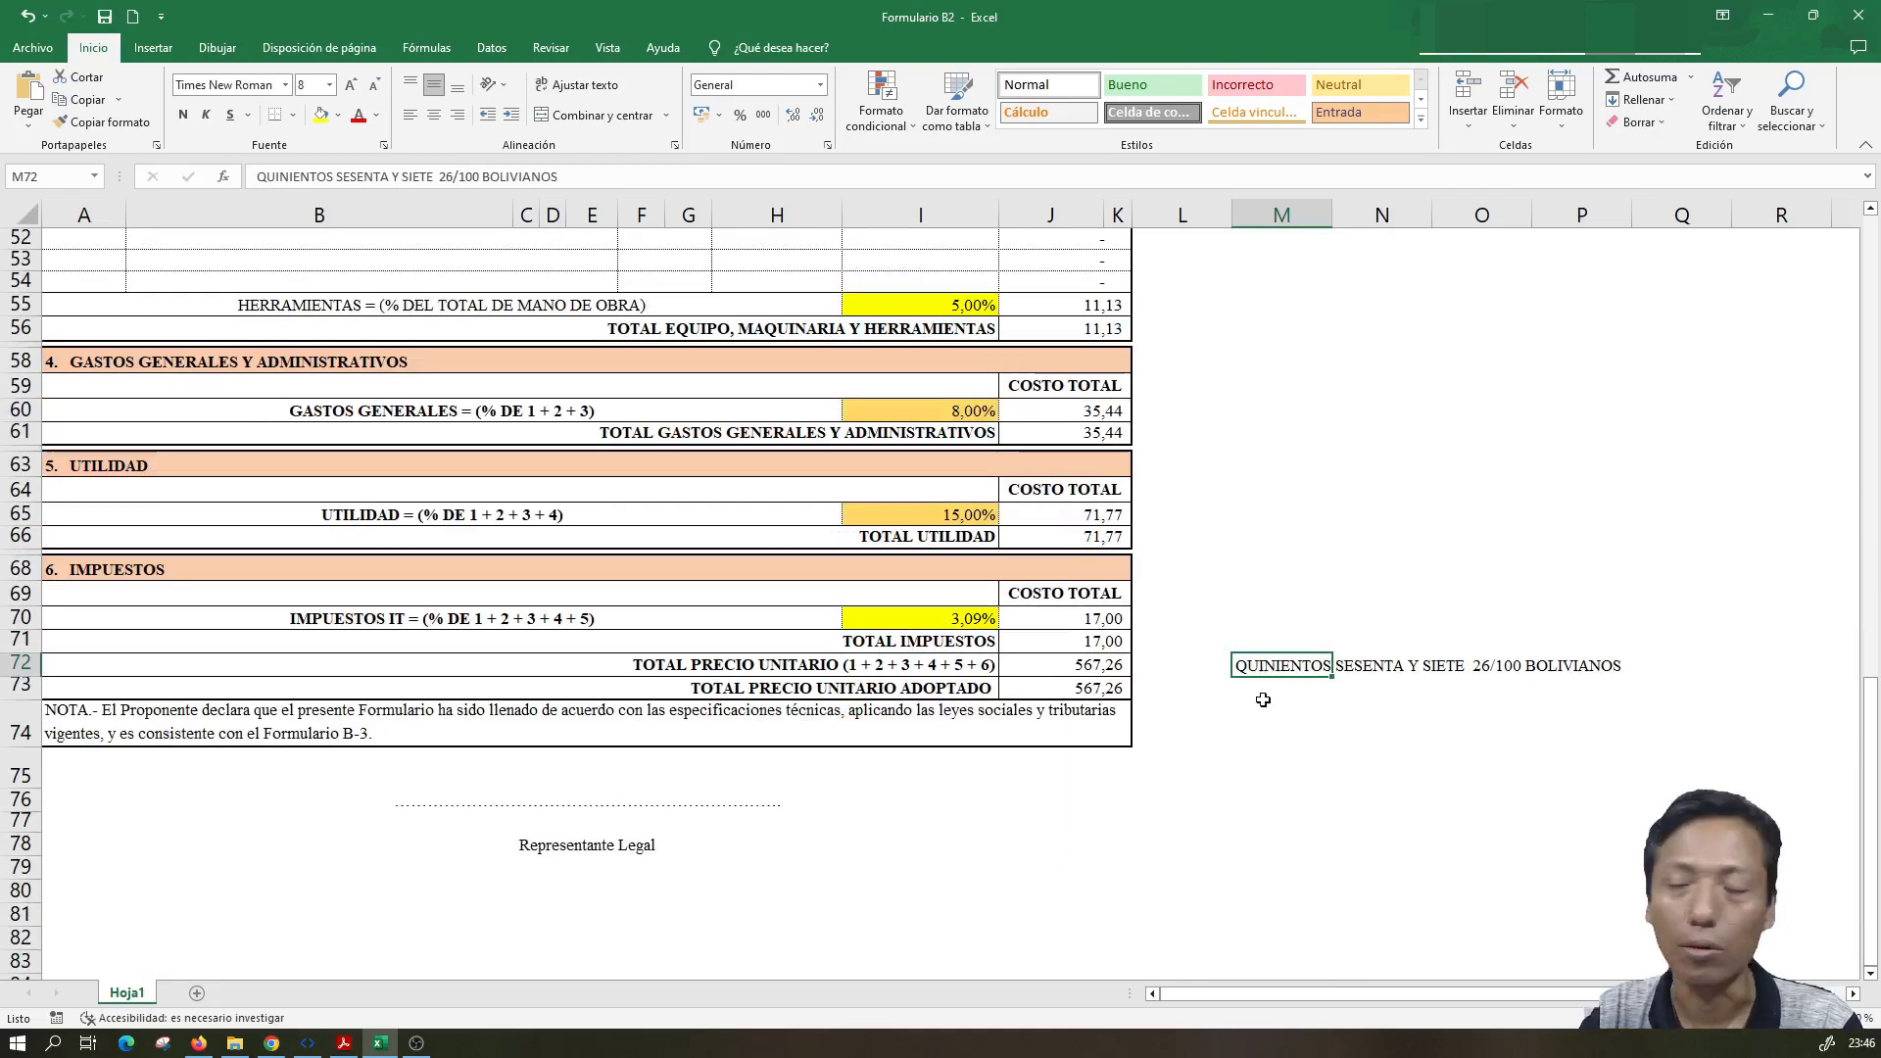
click(1264, 692)
click(1065, 691)
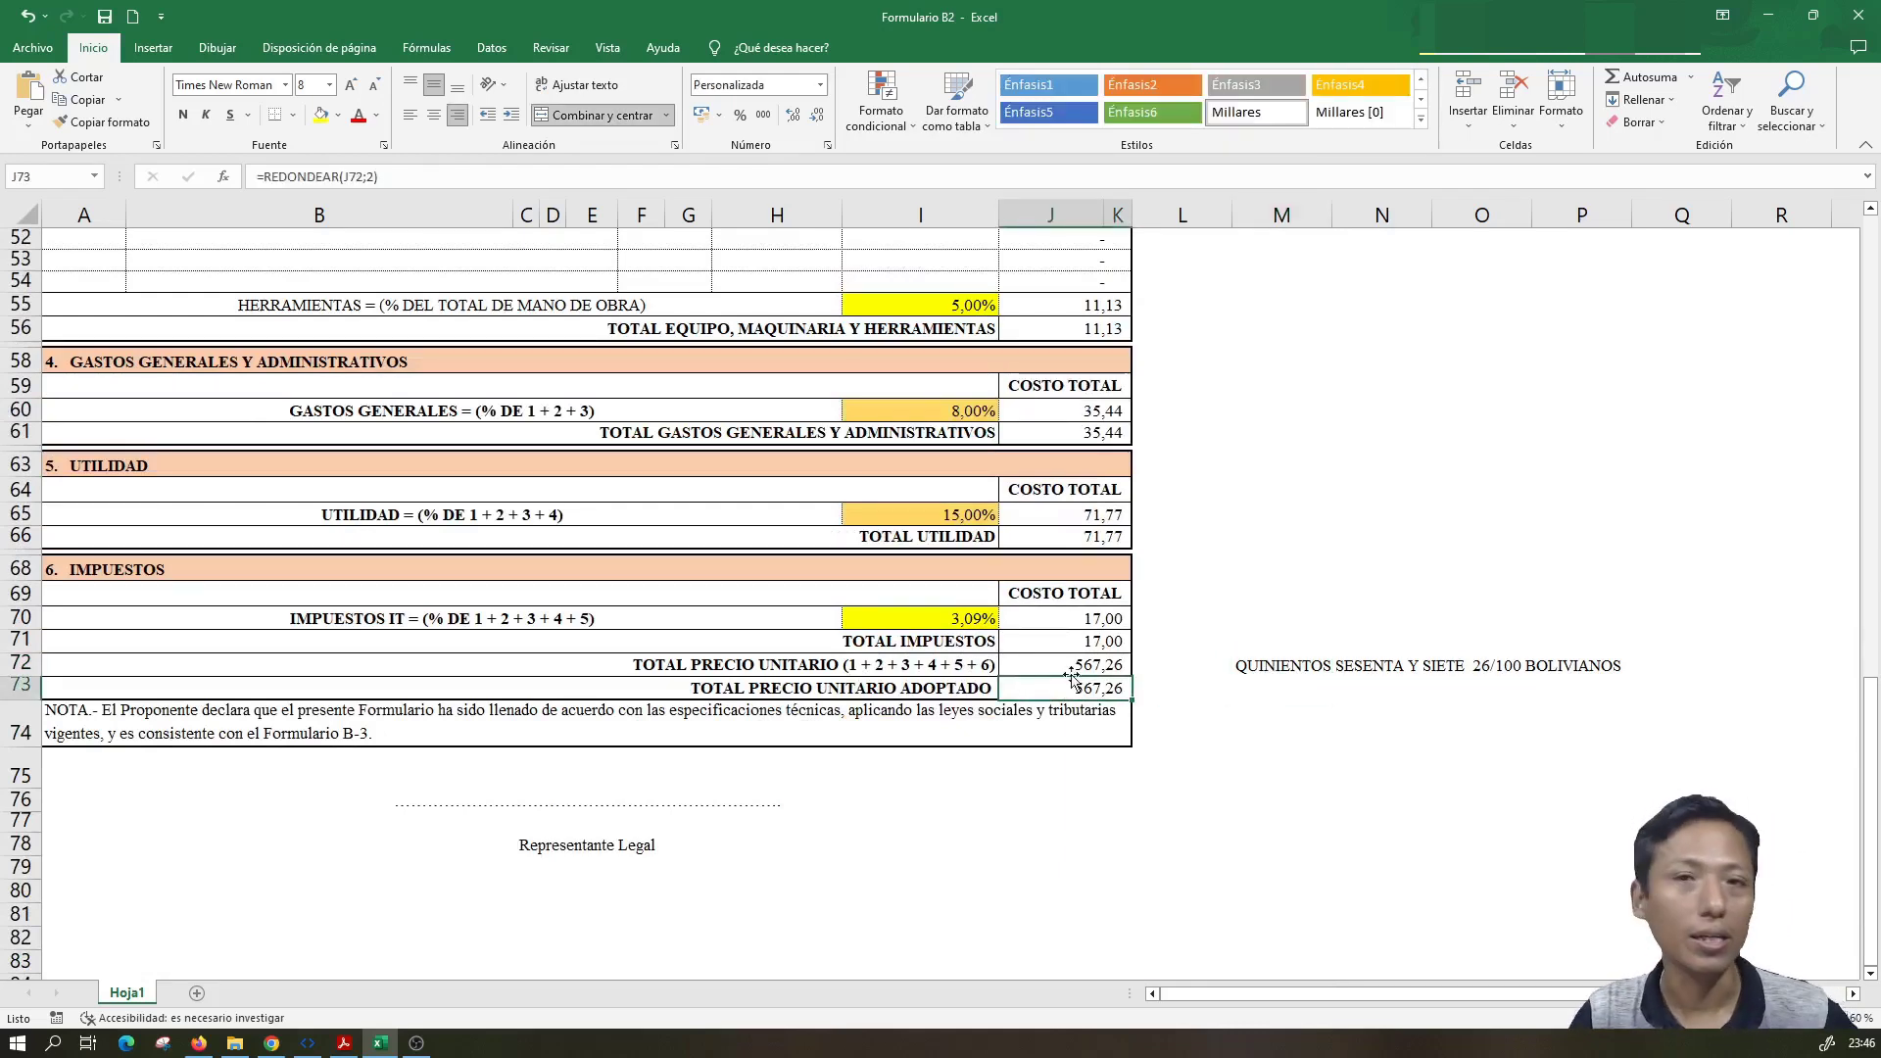
click(1274, 687)
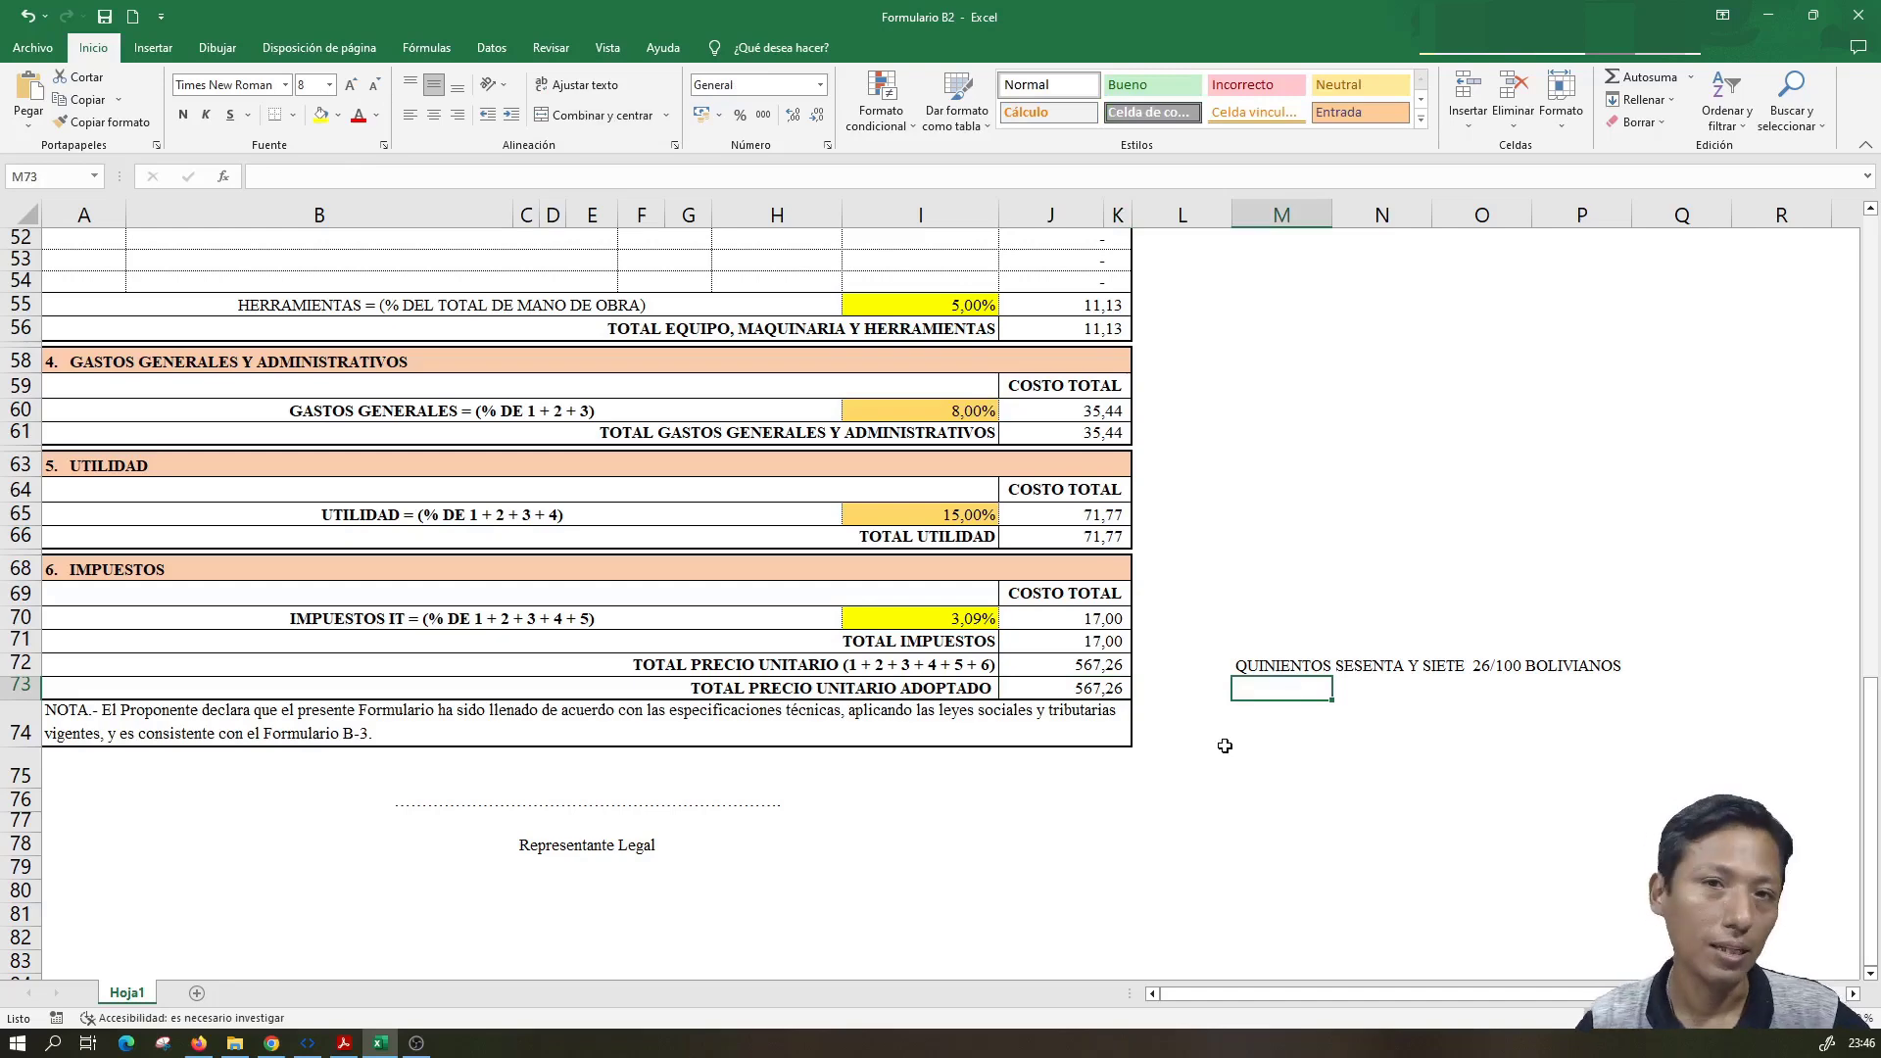
scroll(1077, 686, up, 3)
scroll(1005, 661, down, 1)
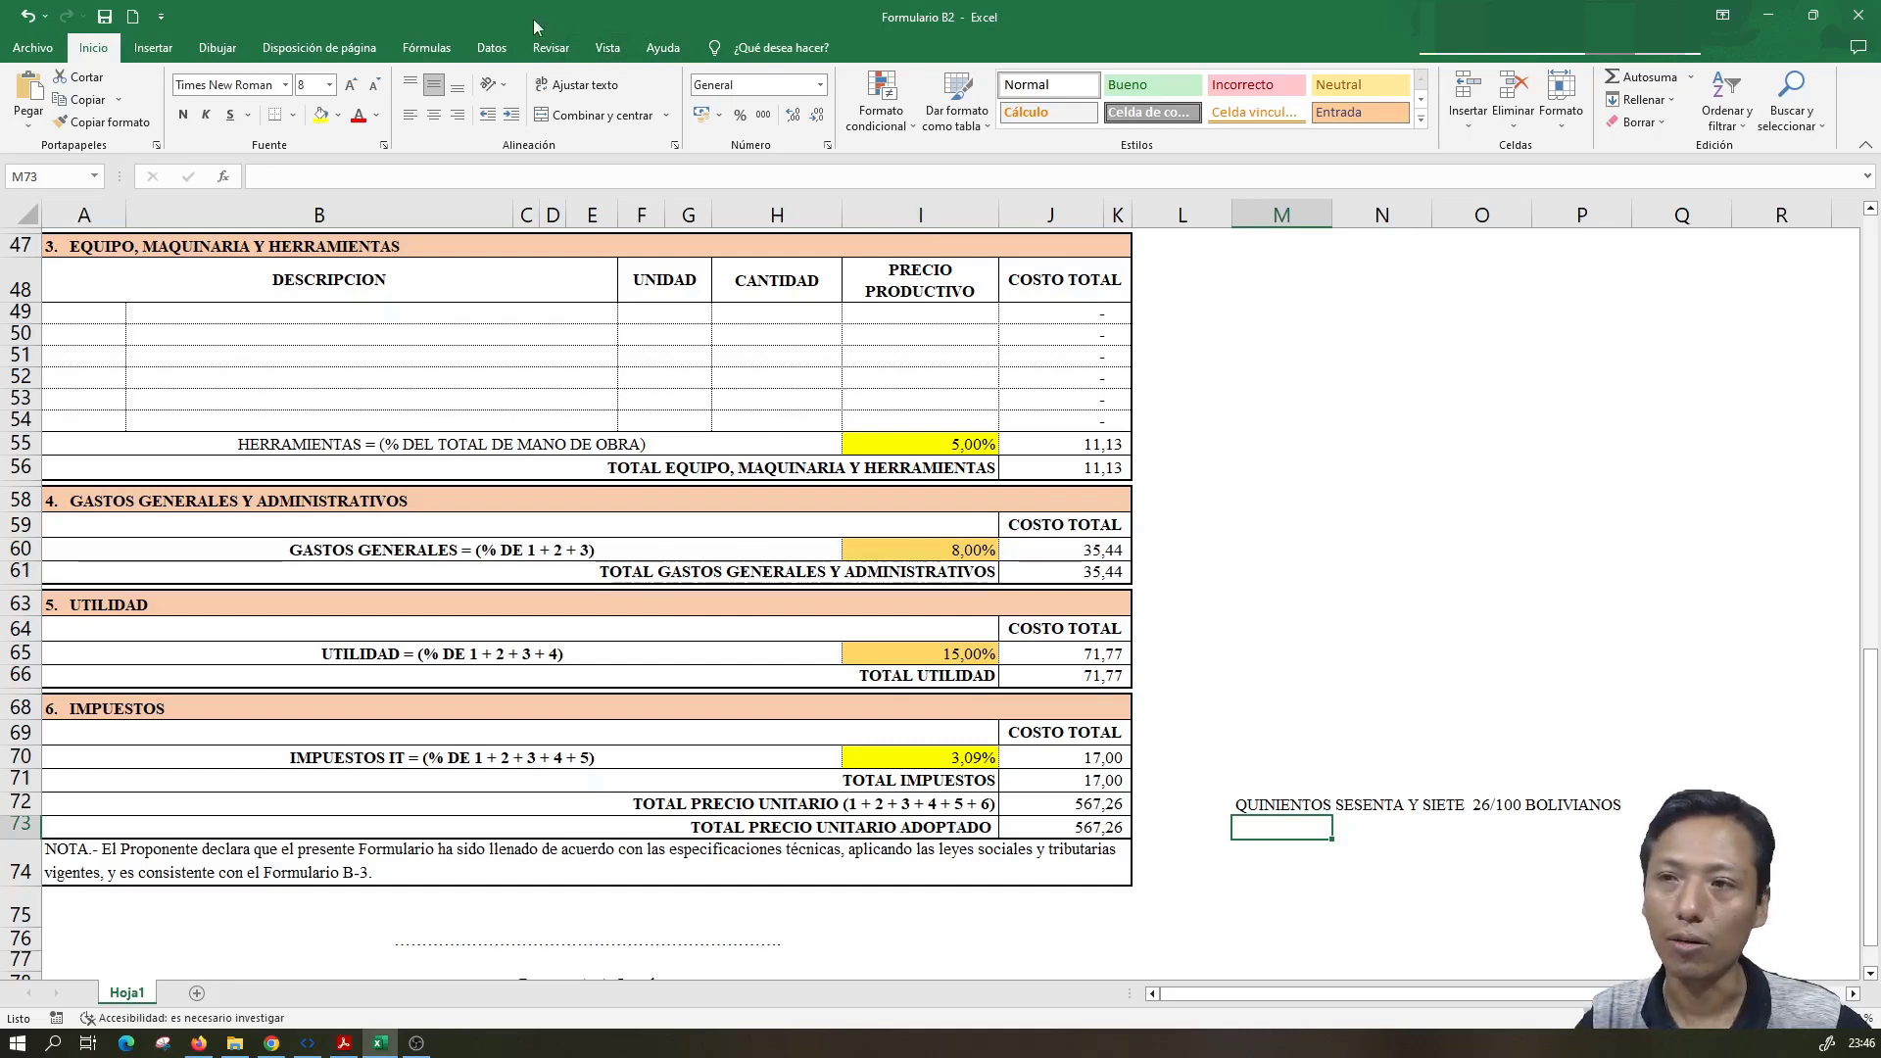
- Turn on the Programador tab in Opciones > Personalizar cinta de opciones
click(32, 47)
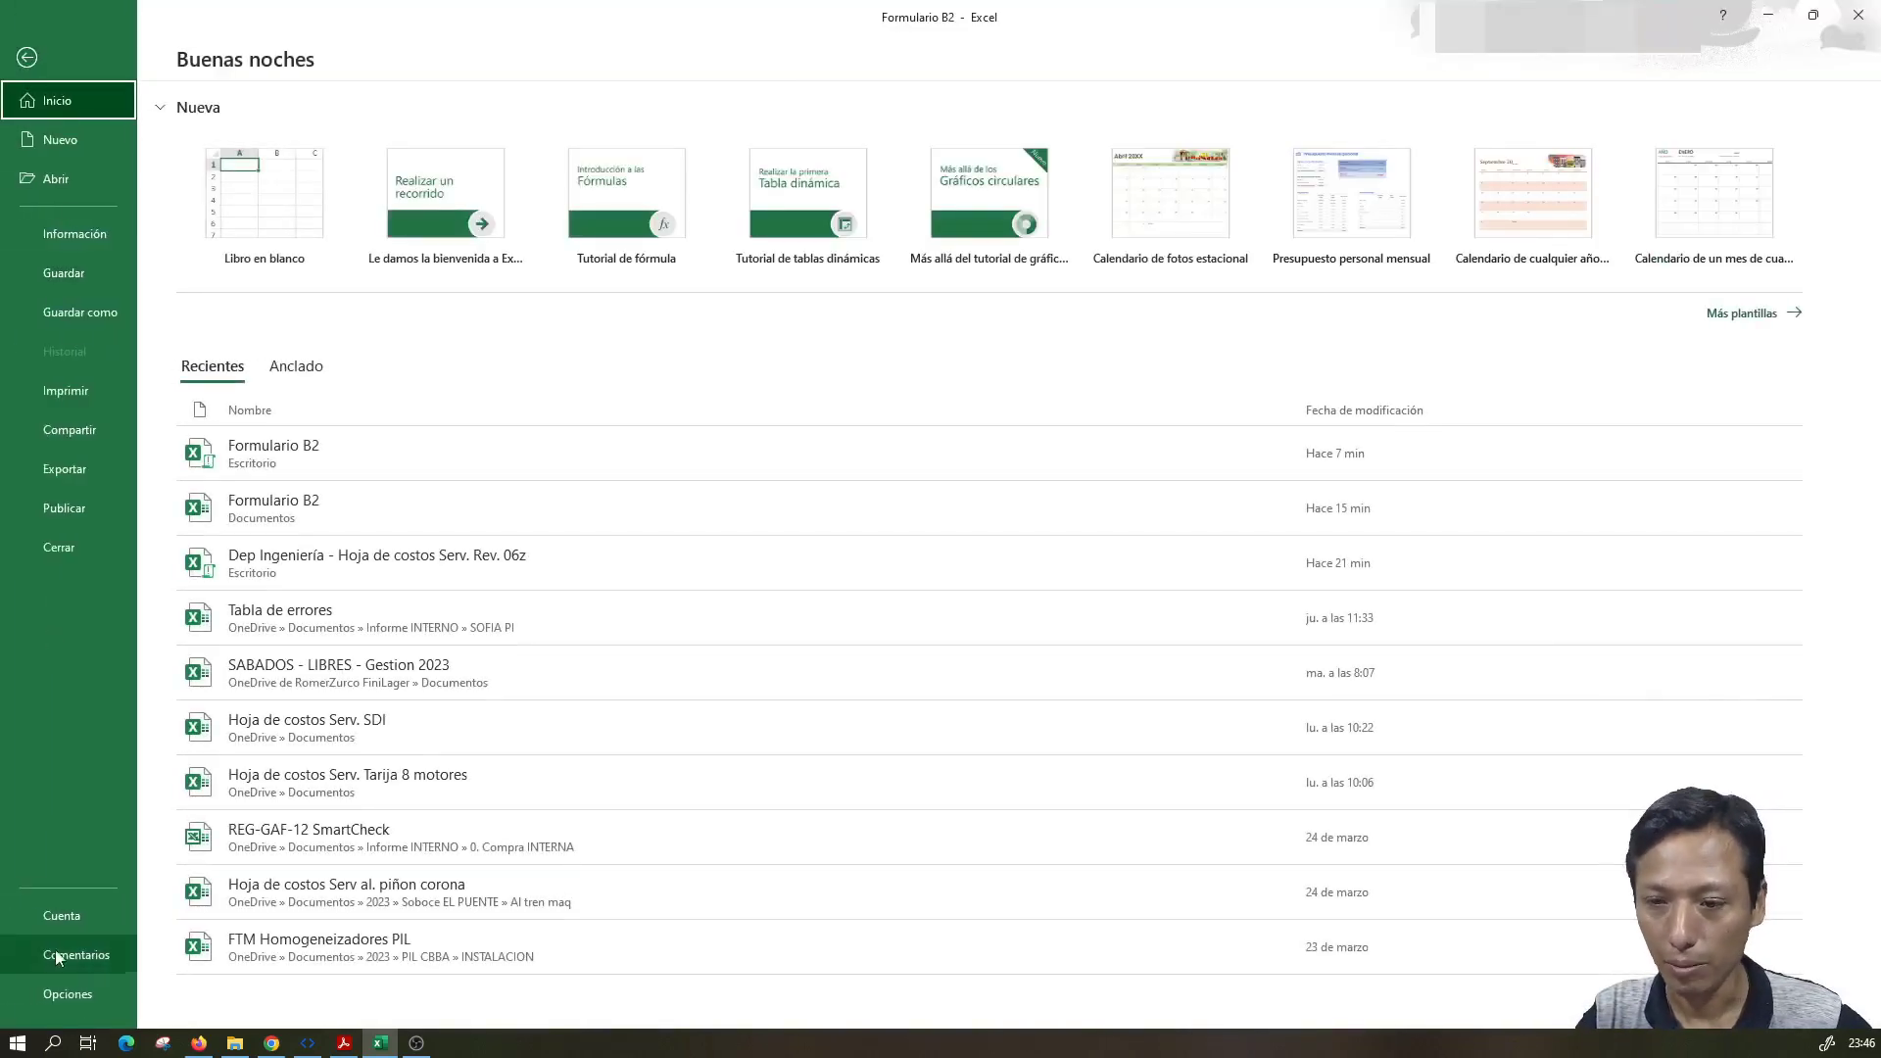
click(67, 994)
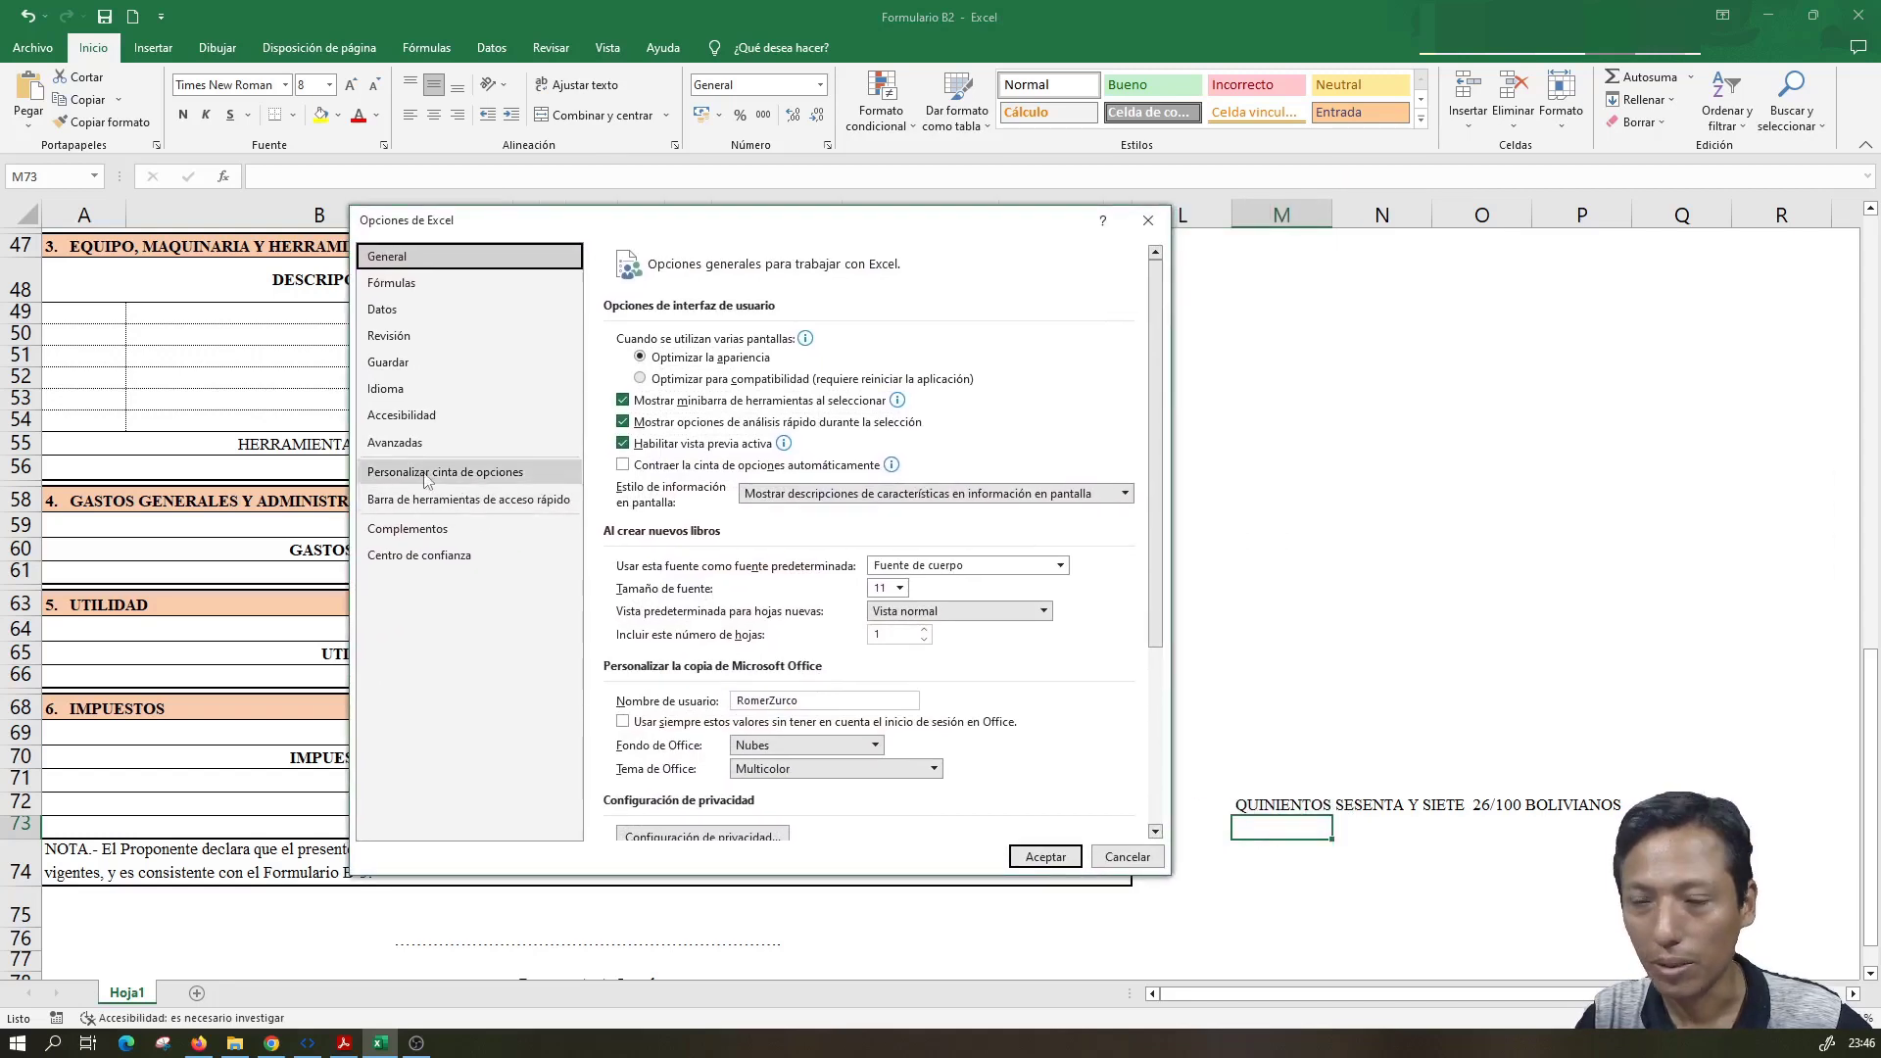
click(437, 475)
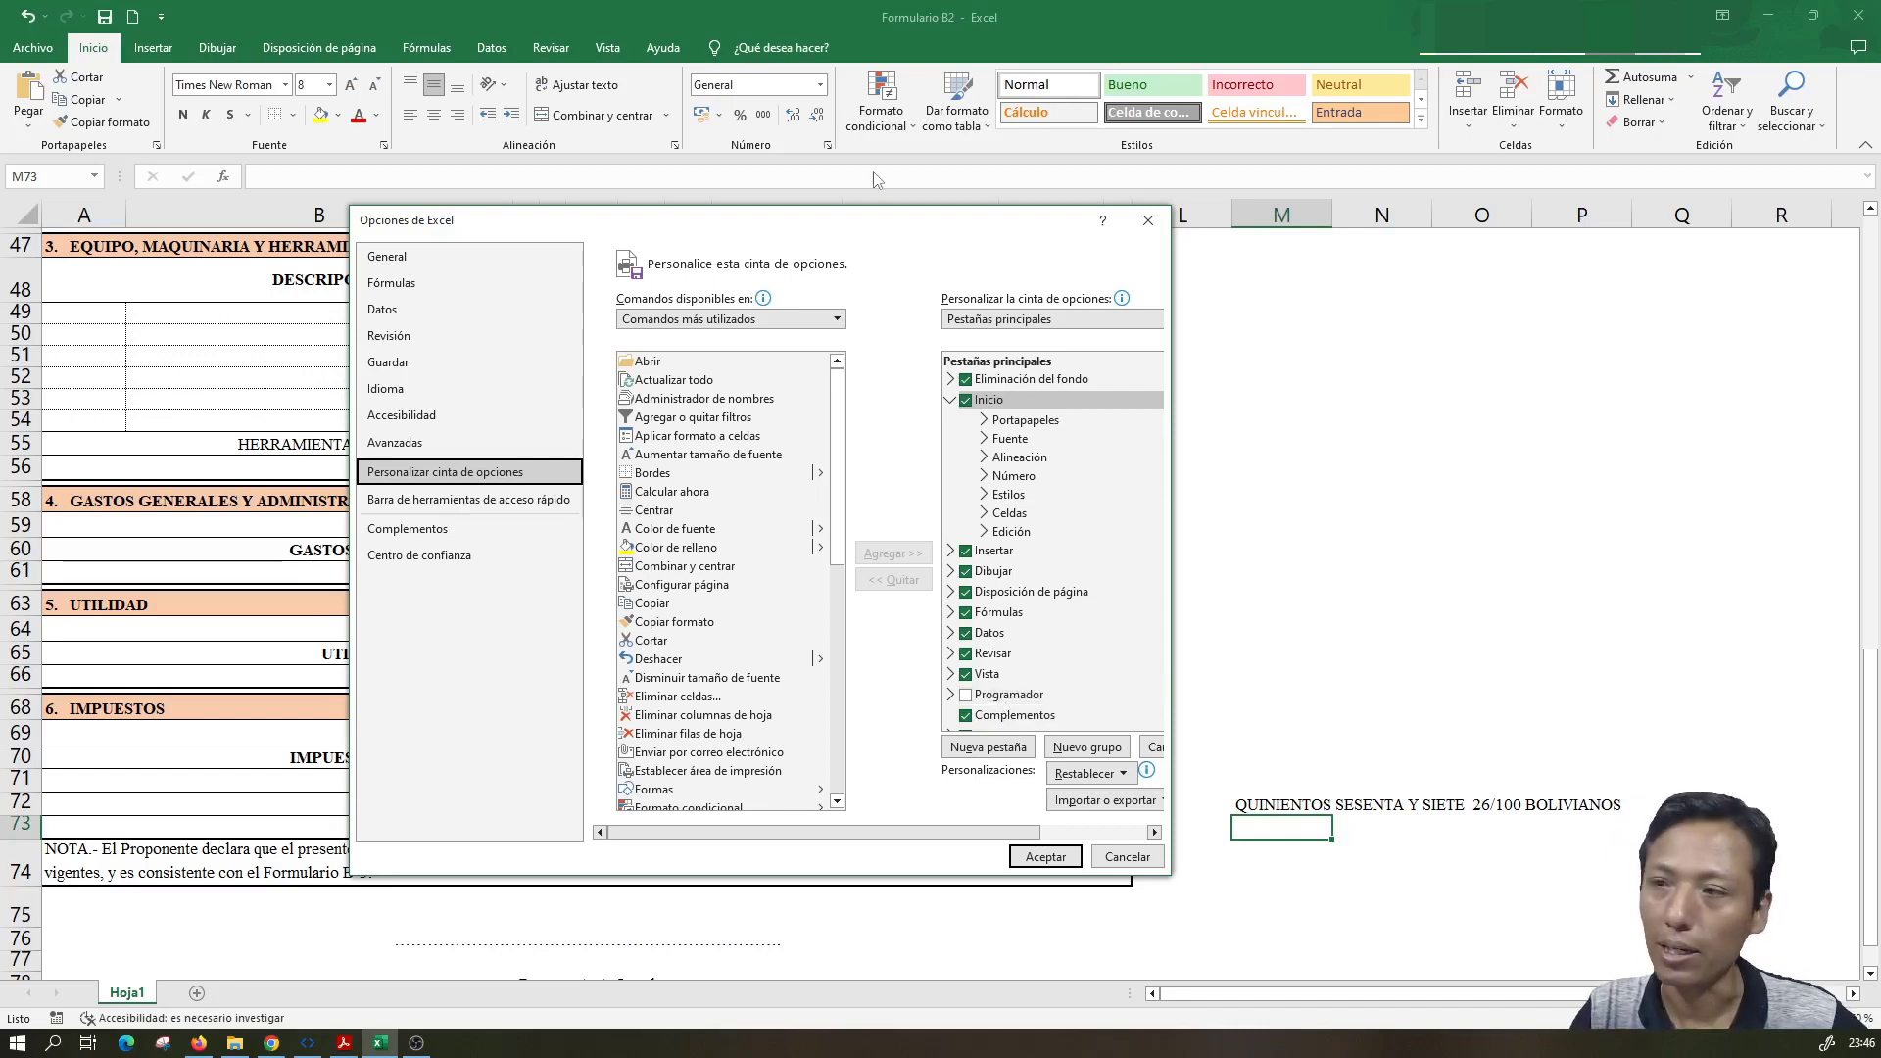
click(966, 694)
click(1034, 856)
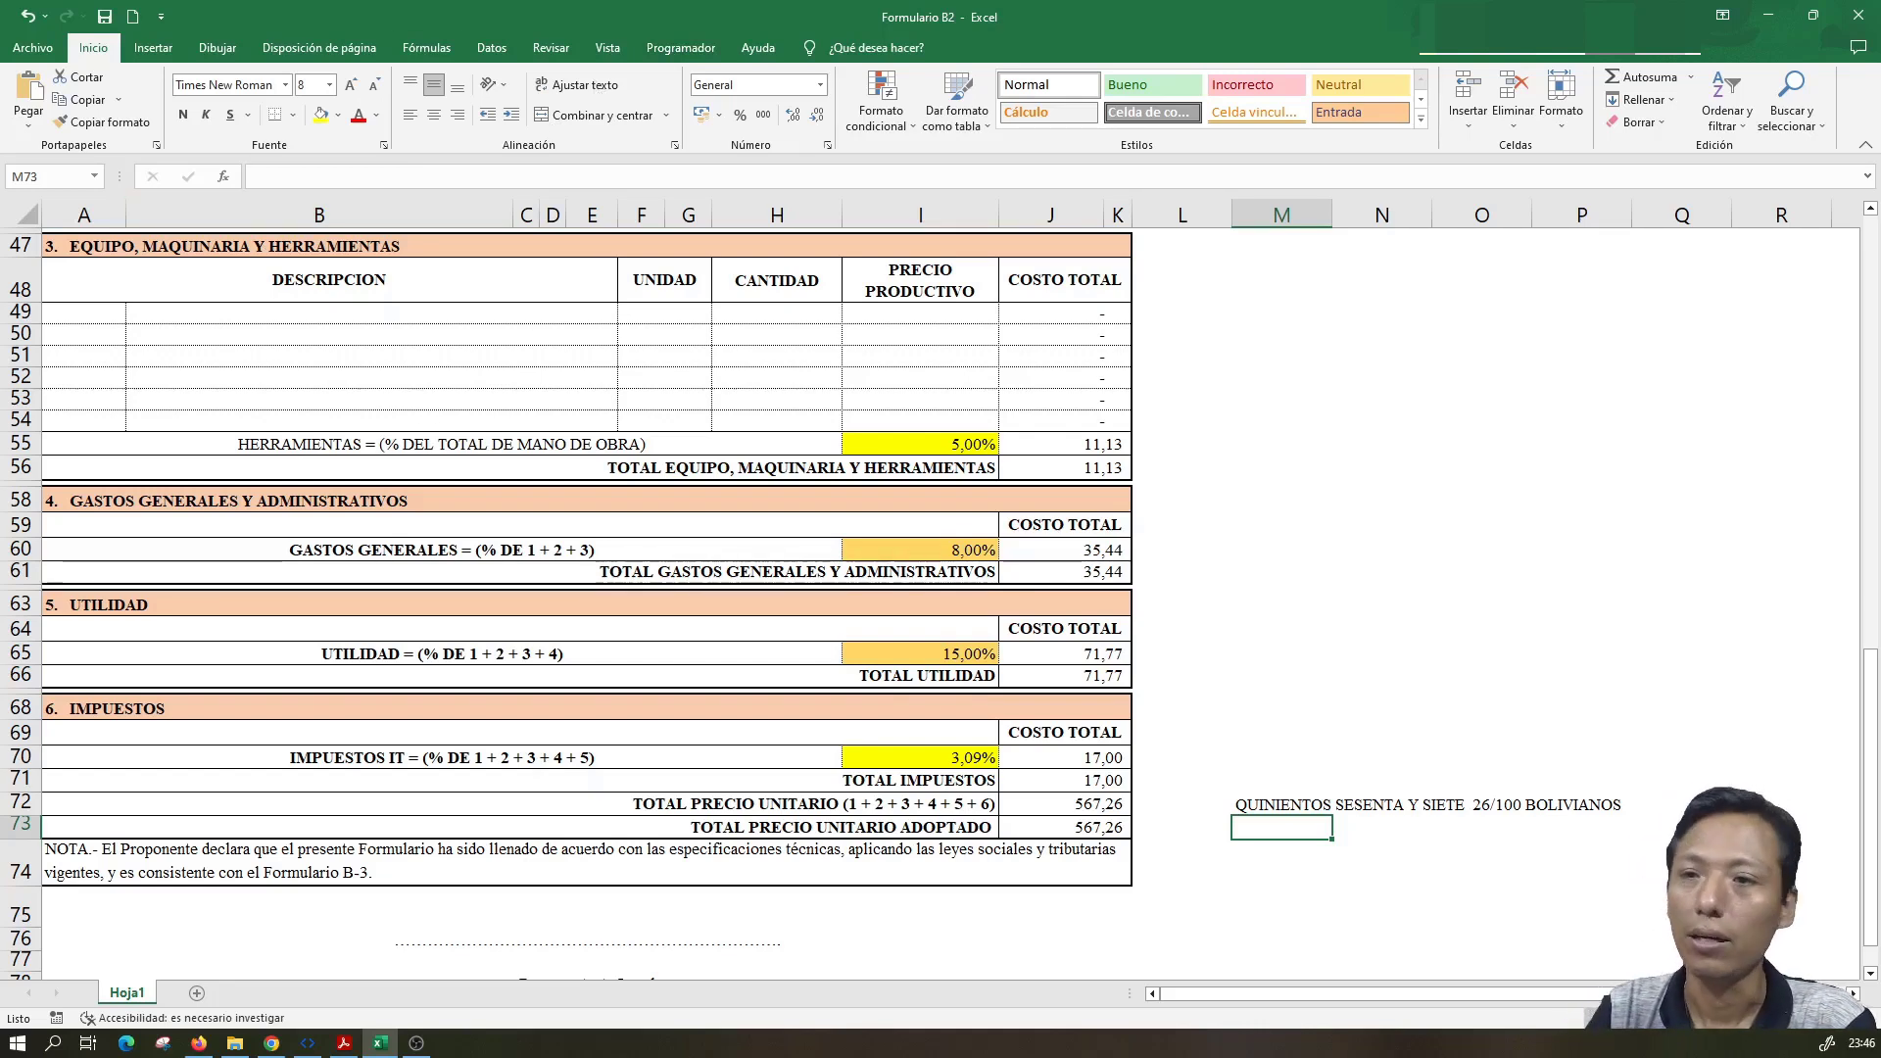
- Save Formulario B2 to the Escritorio as a Libro de Excel habilitado para macros, replacing the existing file
click(35, 48)
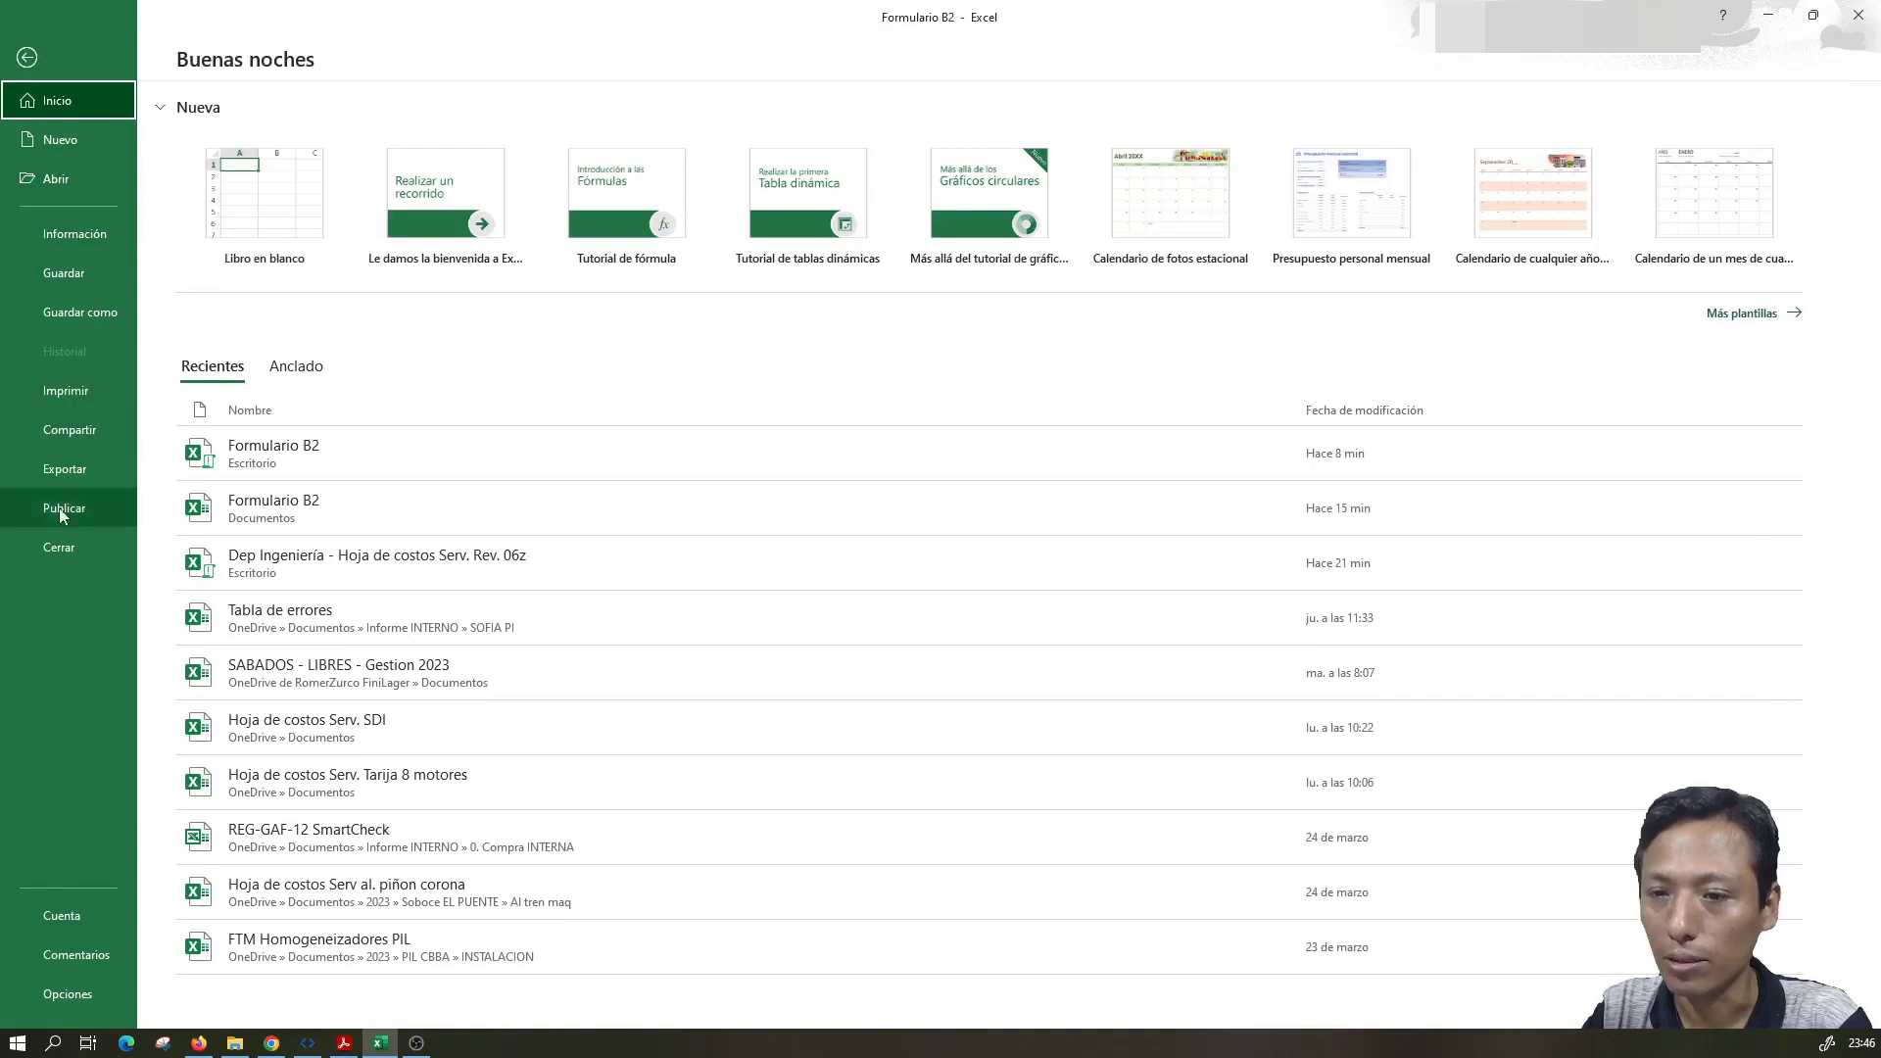
click(77, 314)
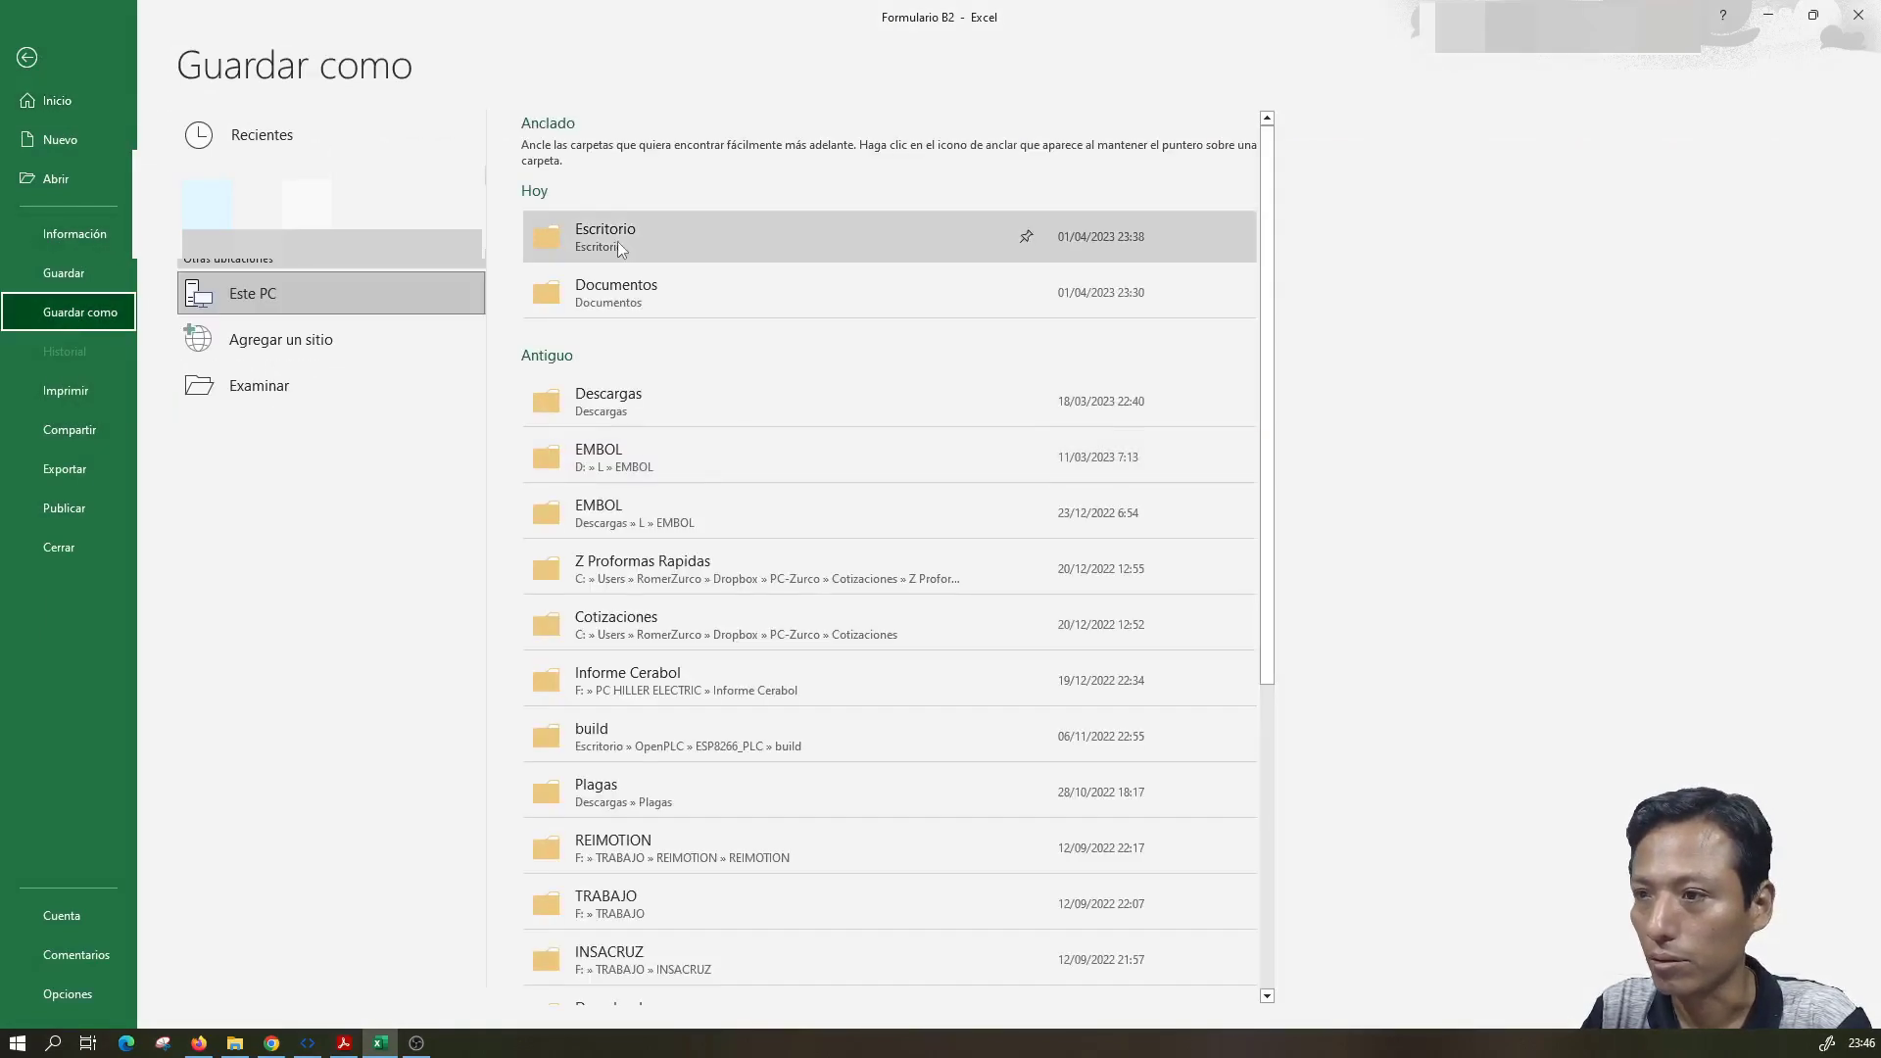
click(617, 241)
click(256, 420)
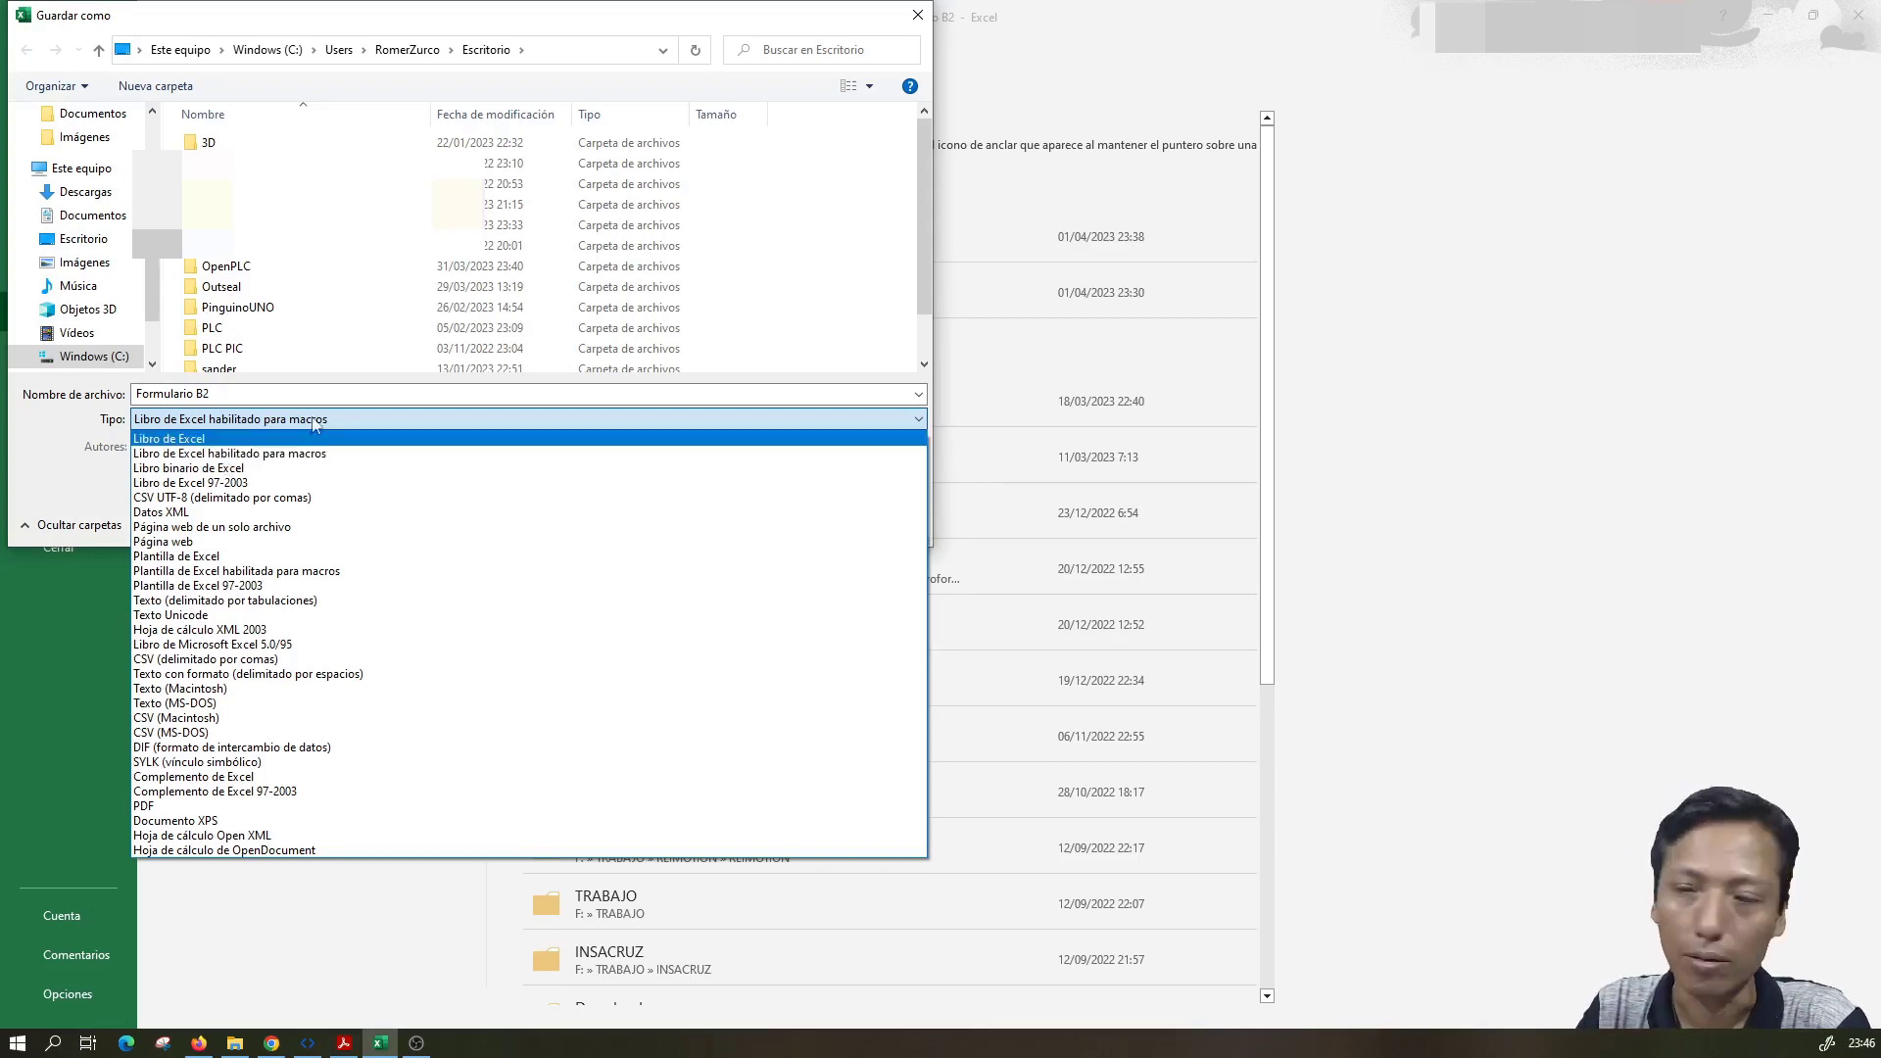
click(267, 454)
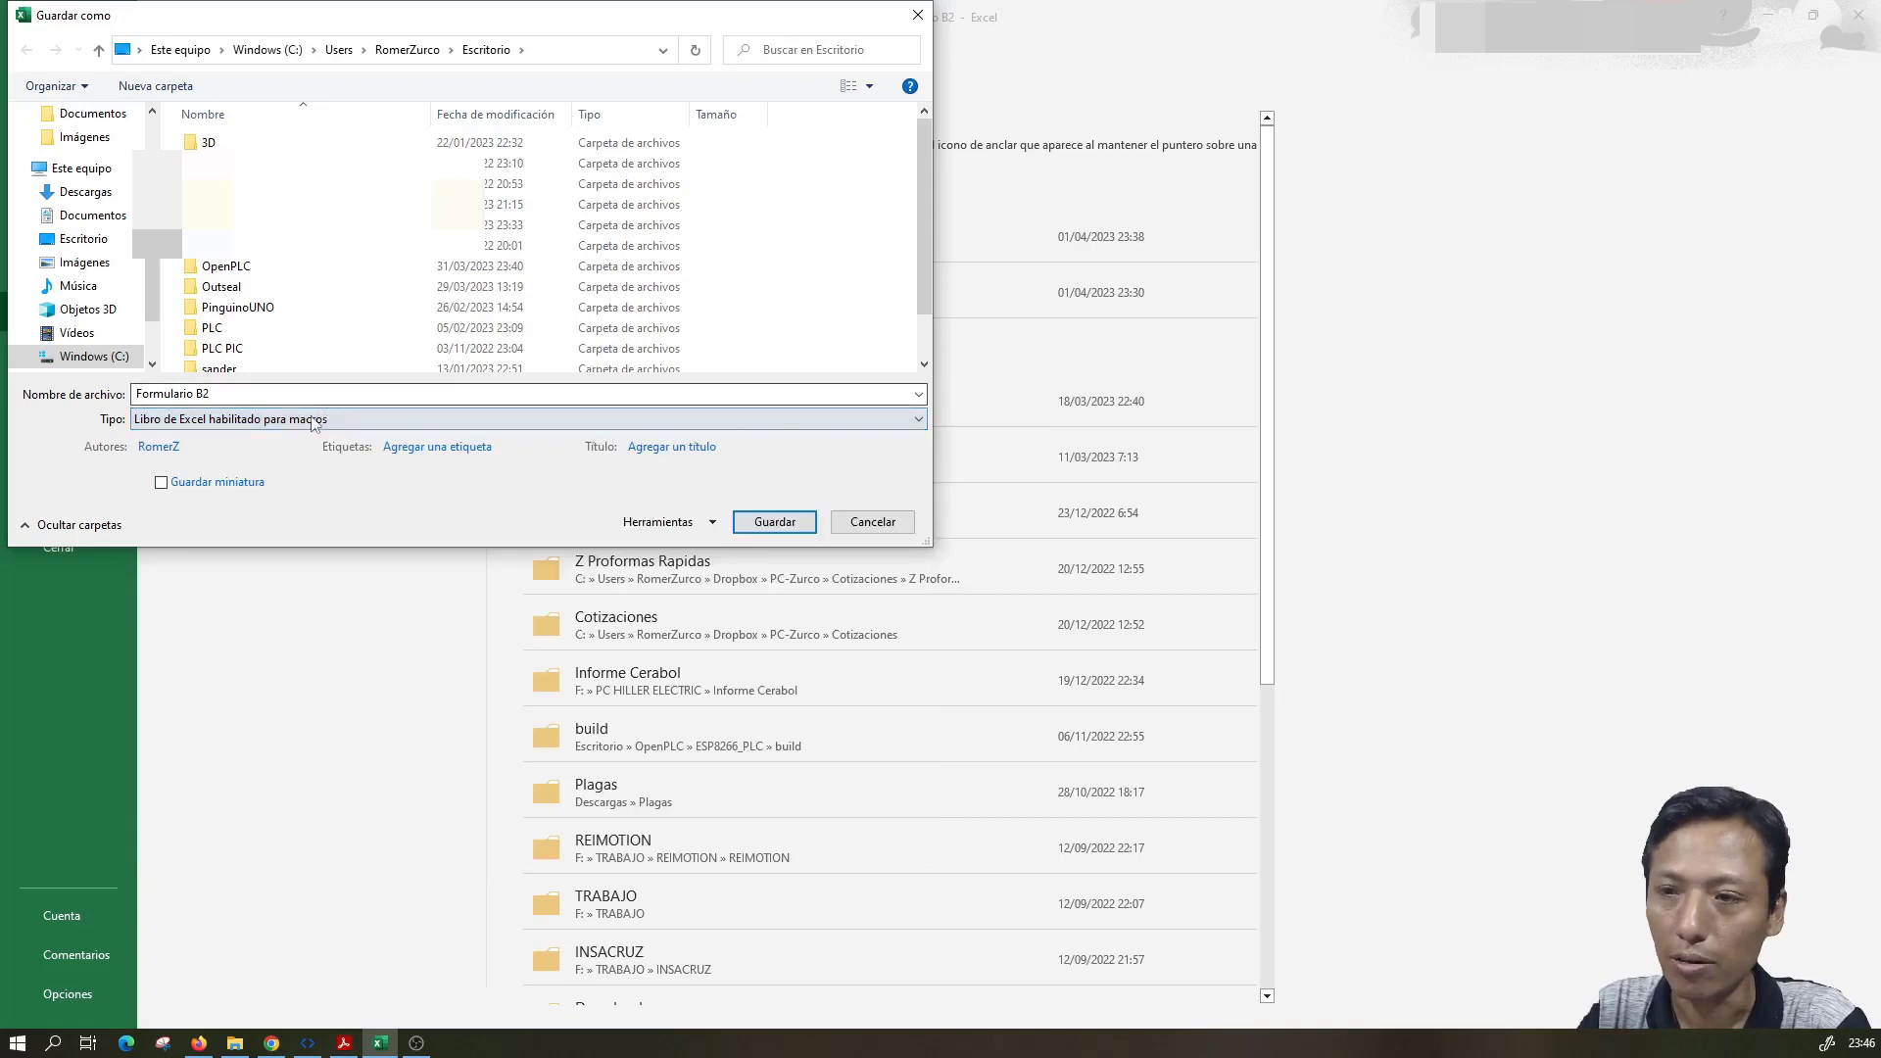
click(774, 522)
click(984, 525)
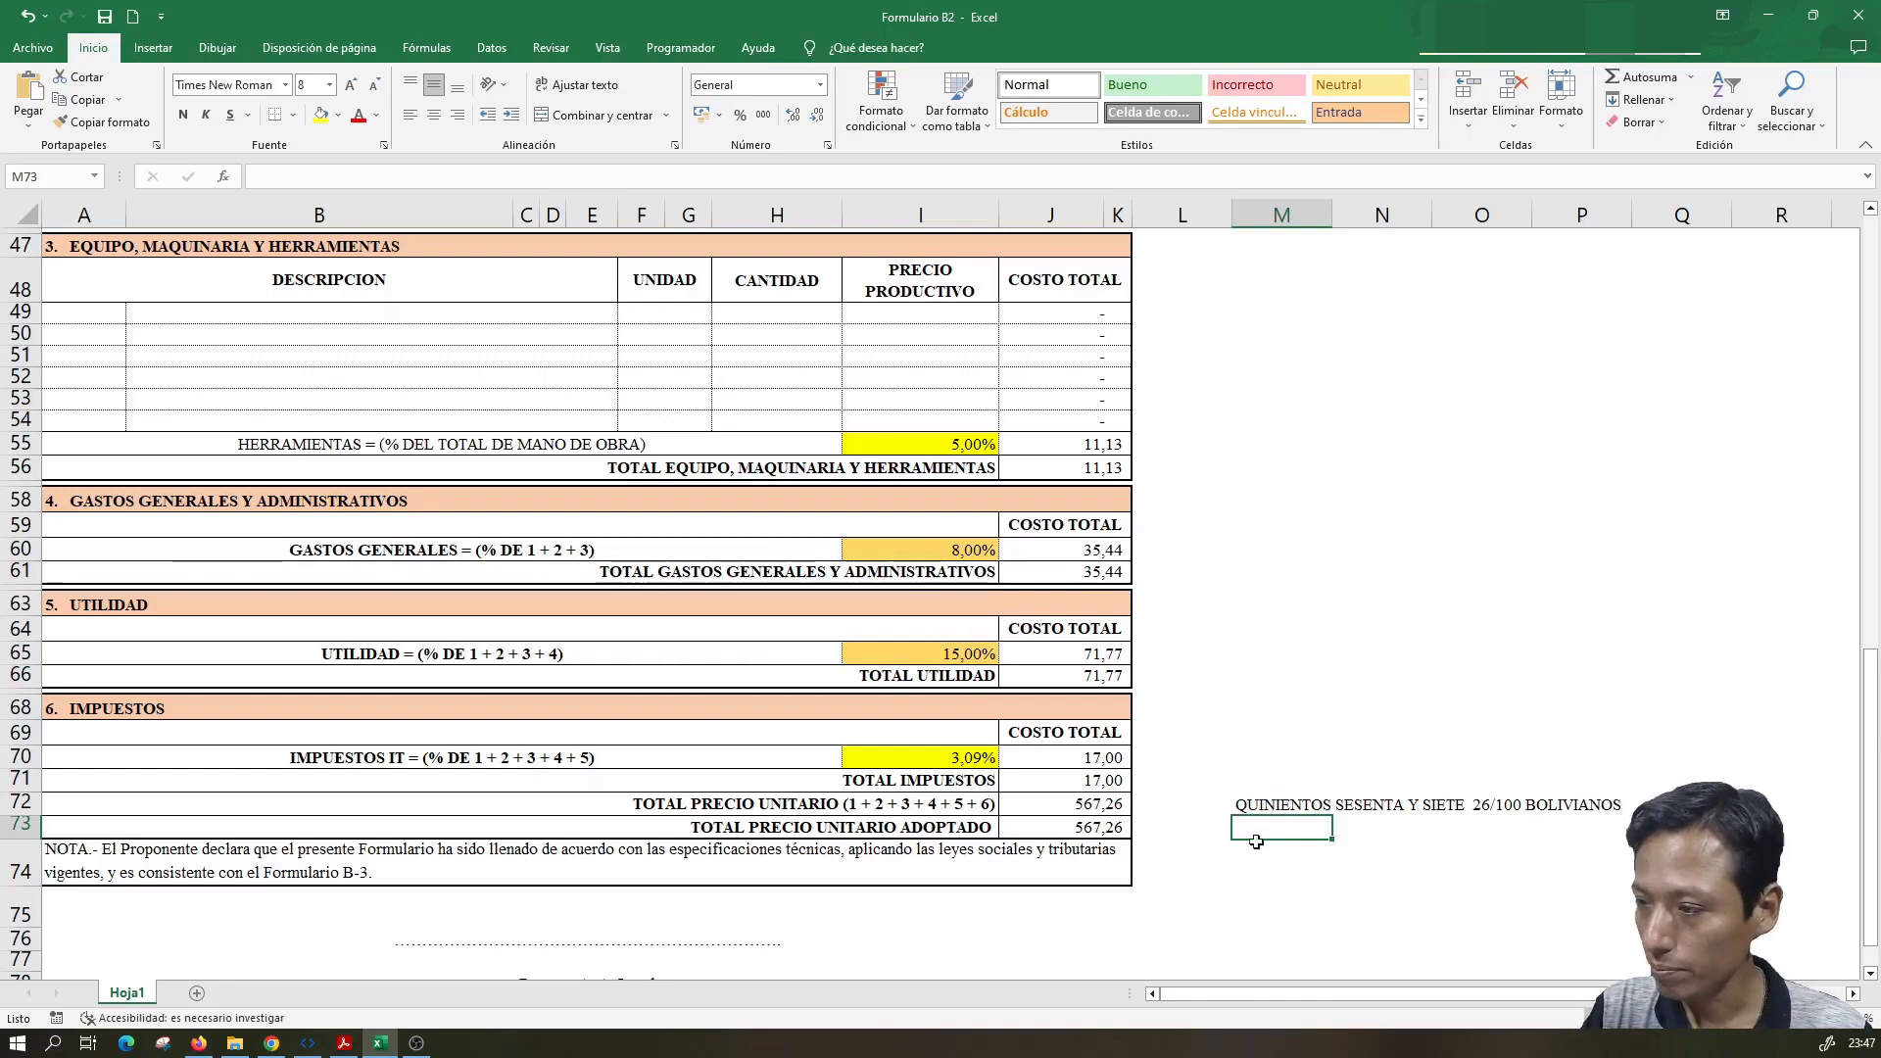
click(199, 1043)
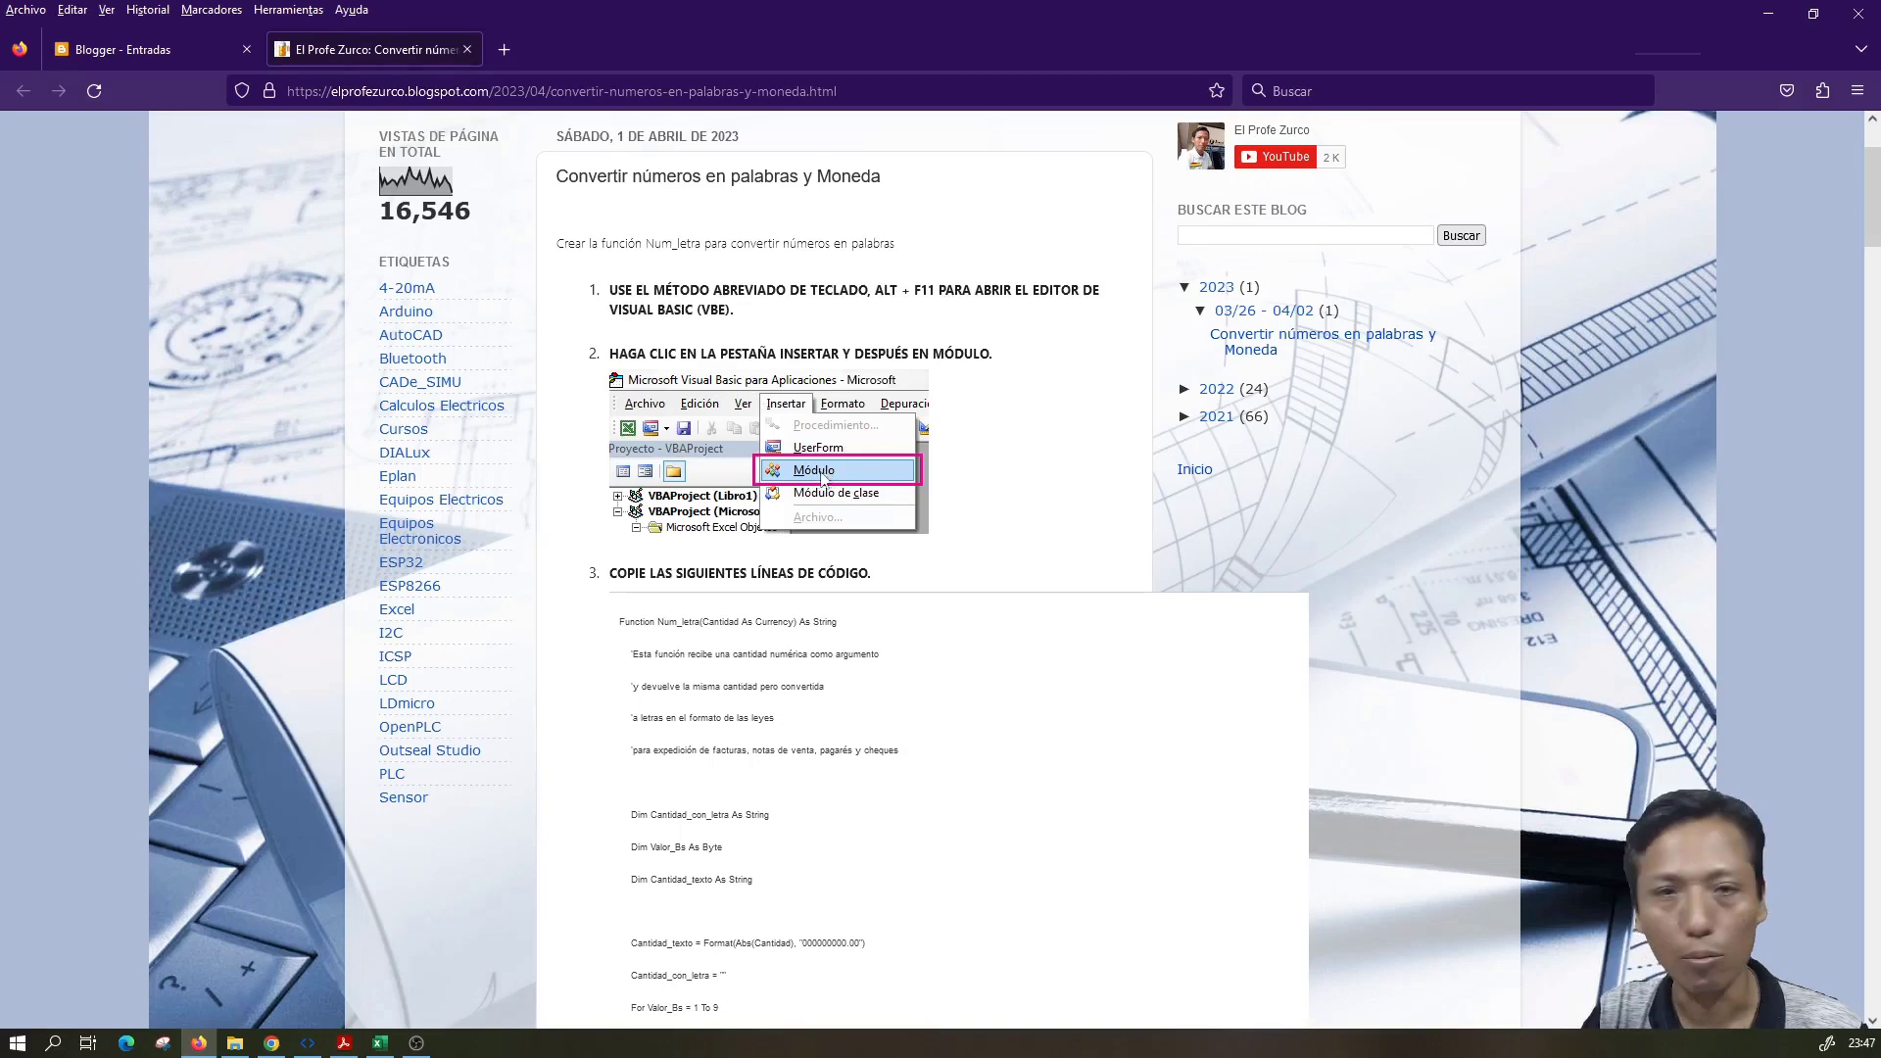
- Select the full Num_letra function code on the blog post, then return to the Formulario B2 workbook
drag(638, 654, 707, 727)
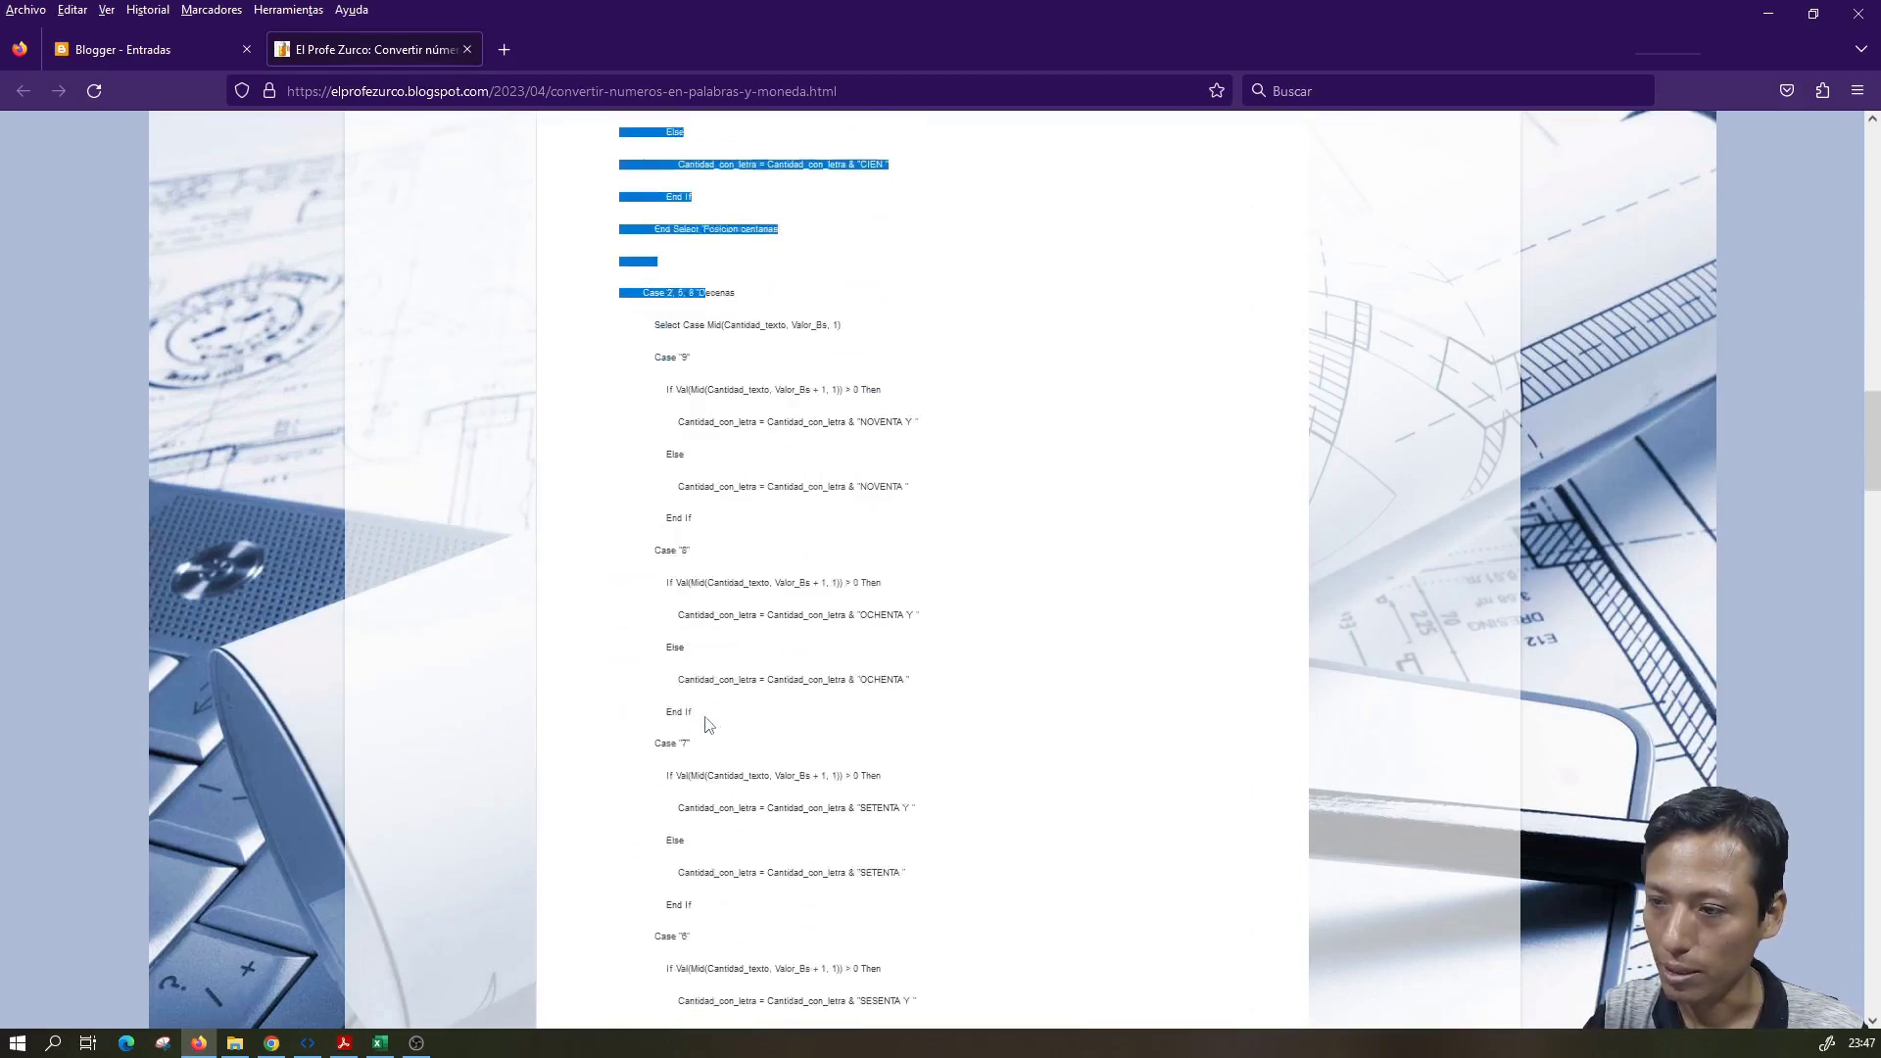
mouse_move(707, 727)
mouse_down()
mouse_move(711, 750)
mouse_move(683, 625)
mouse_up()
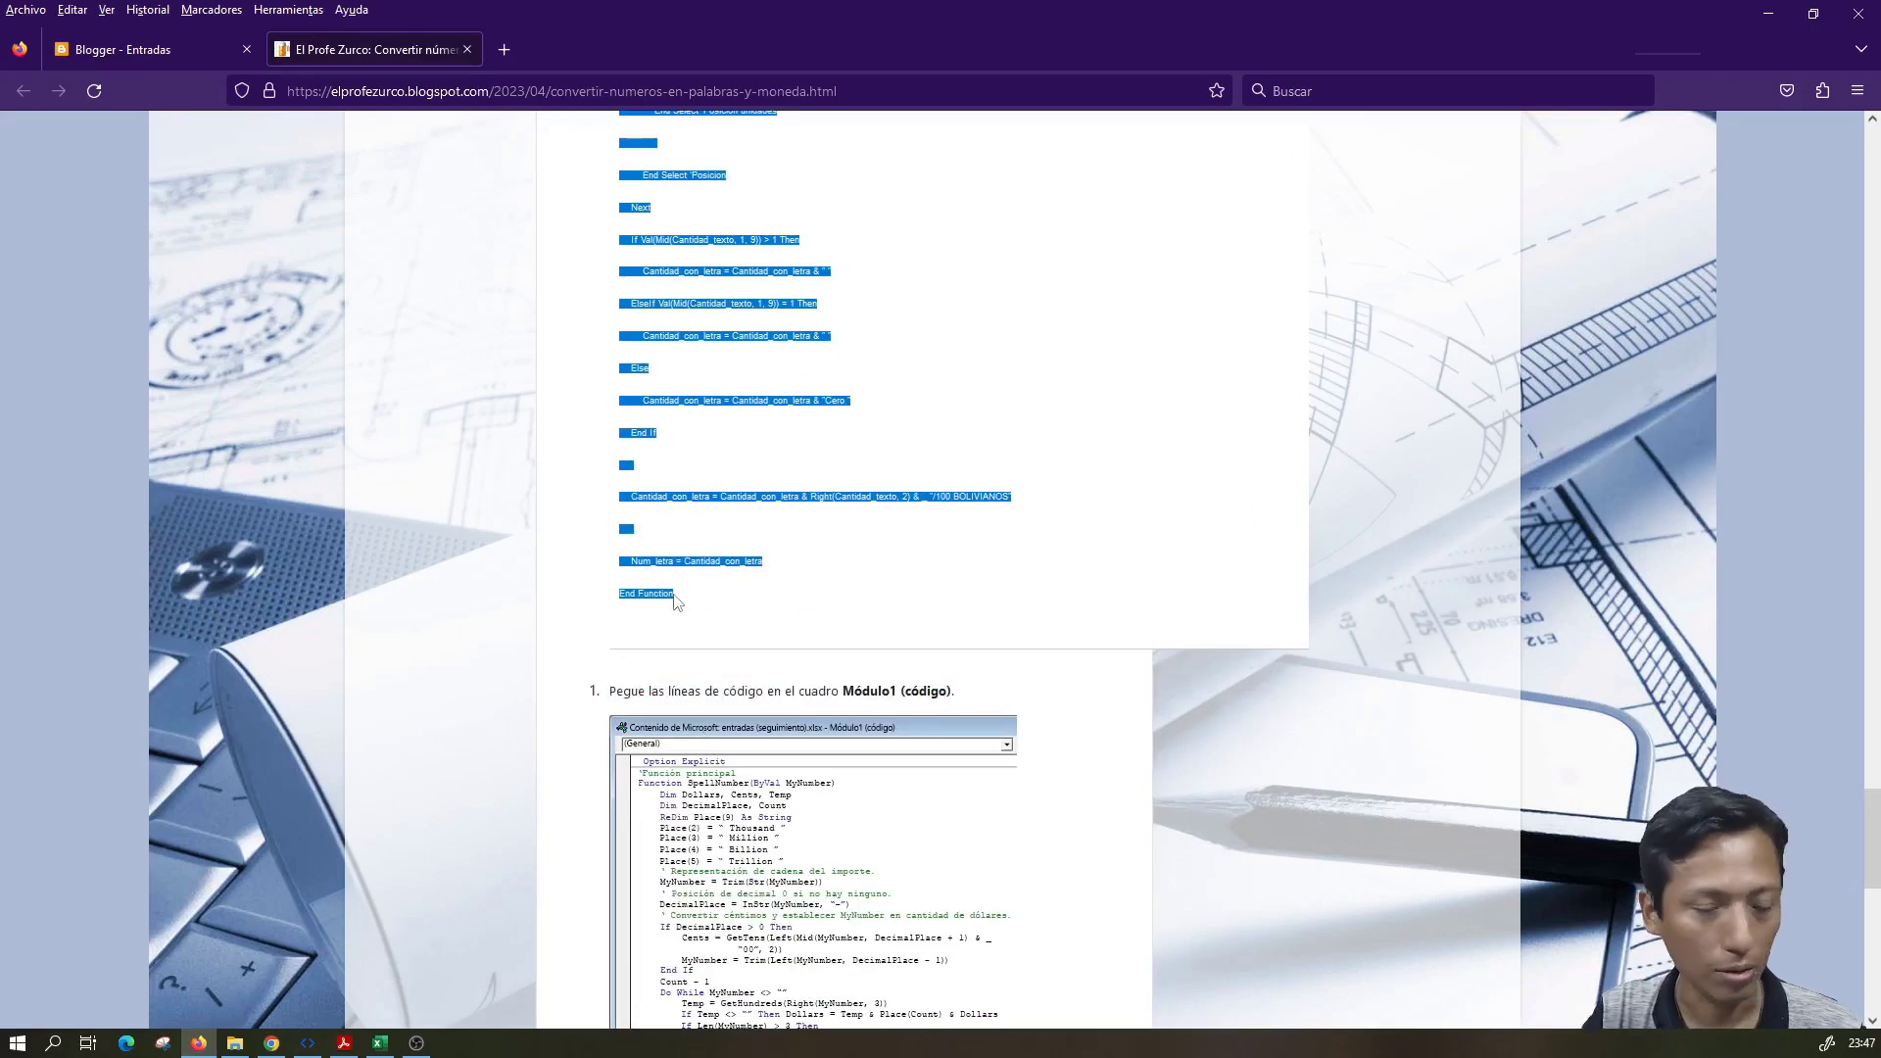
click(380, 1042)
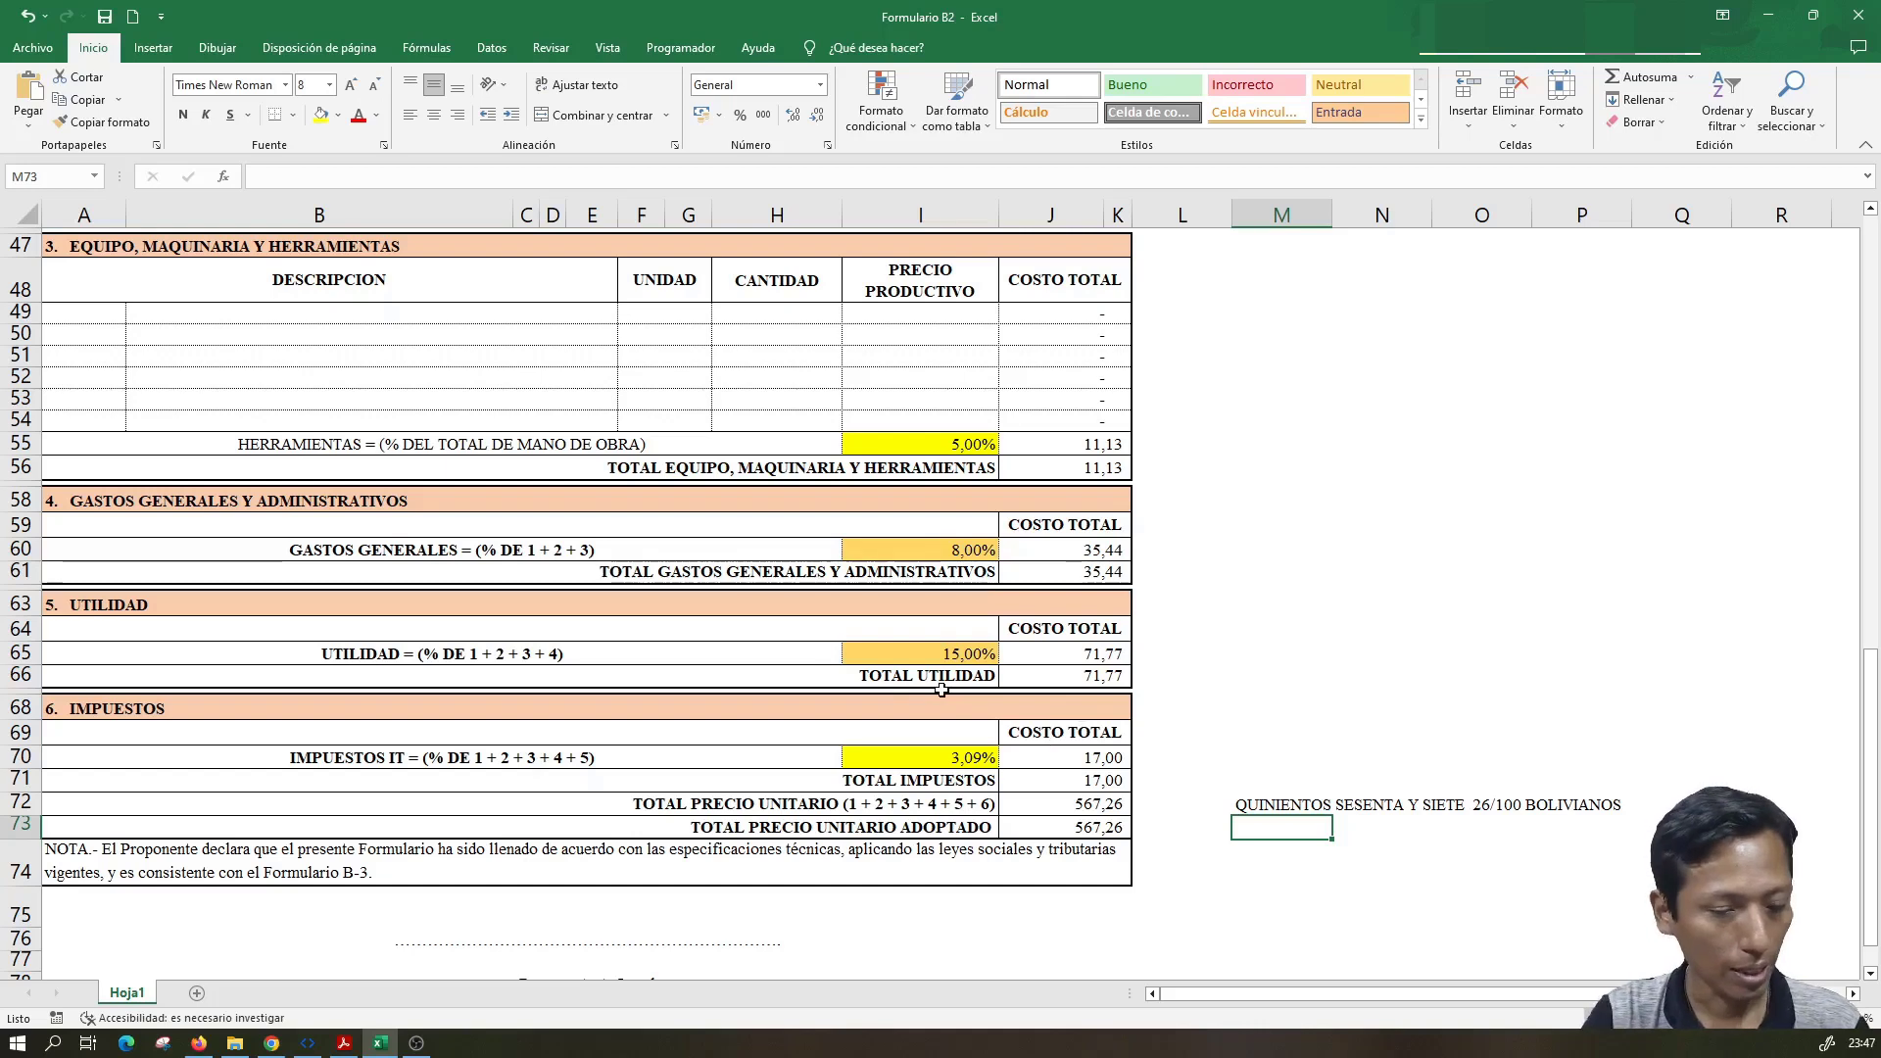
- Insert a new module Módulo1 in the VBA editor and paste the Num_letra function code into it
key(alt+F11)
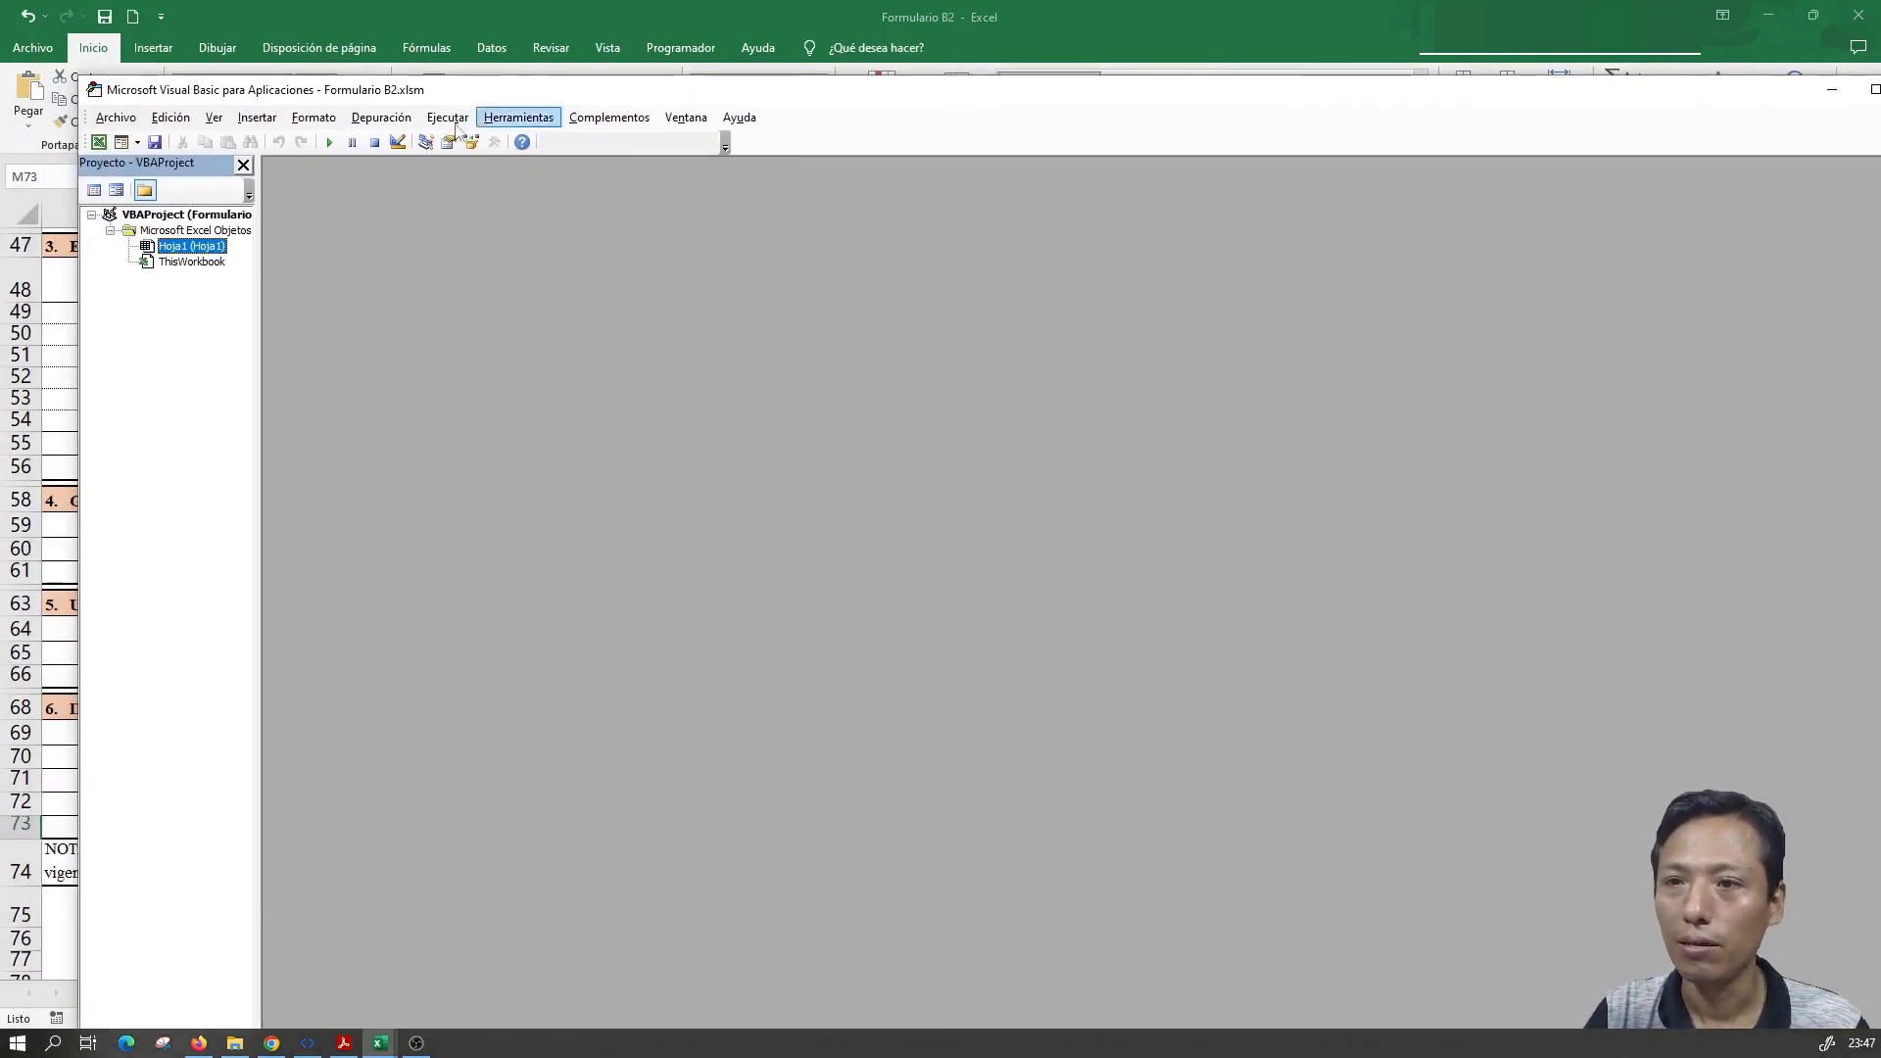
click(257, 118)
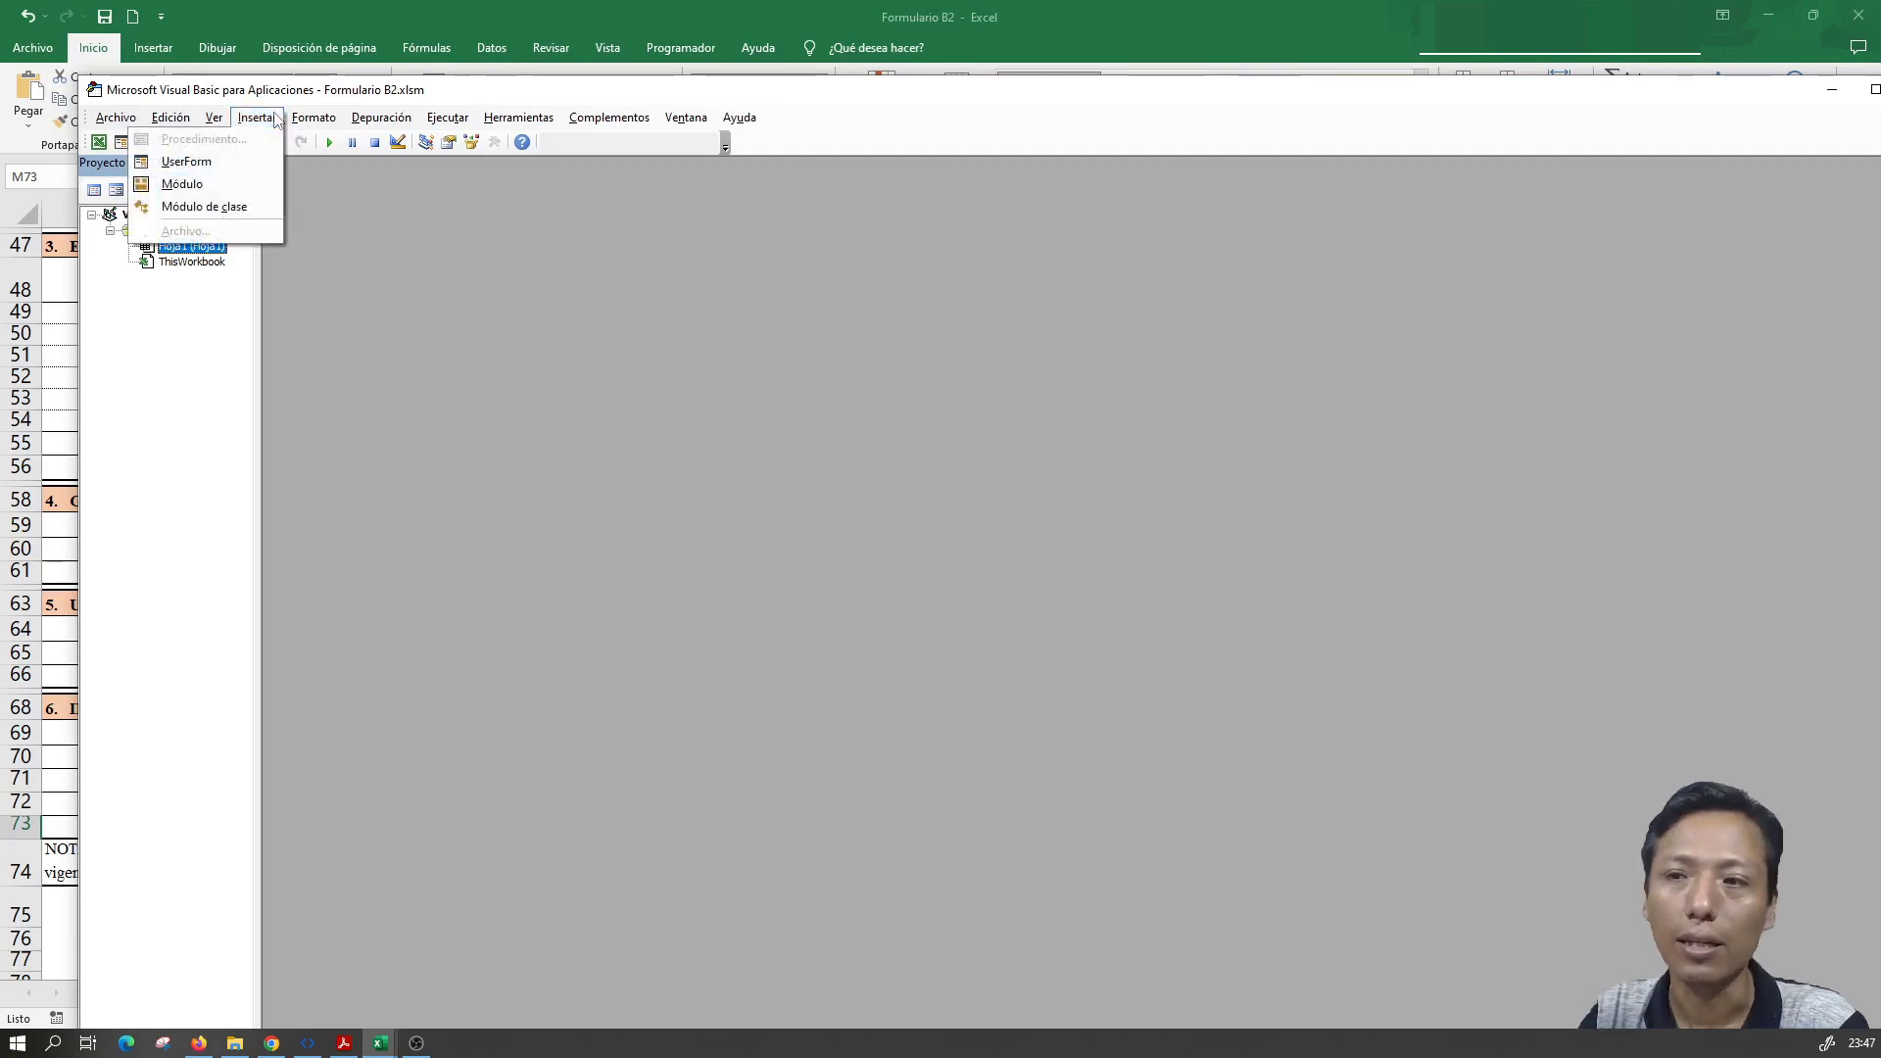
click(251, 192)
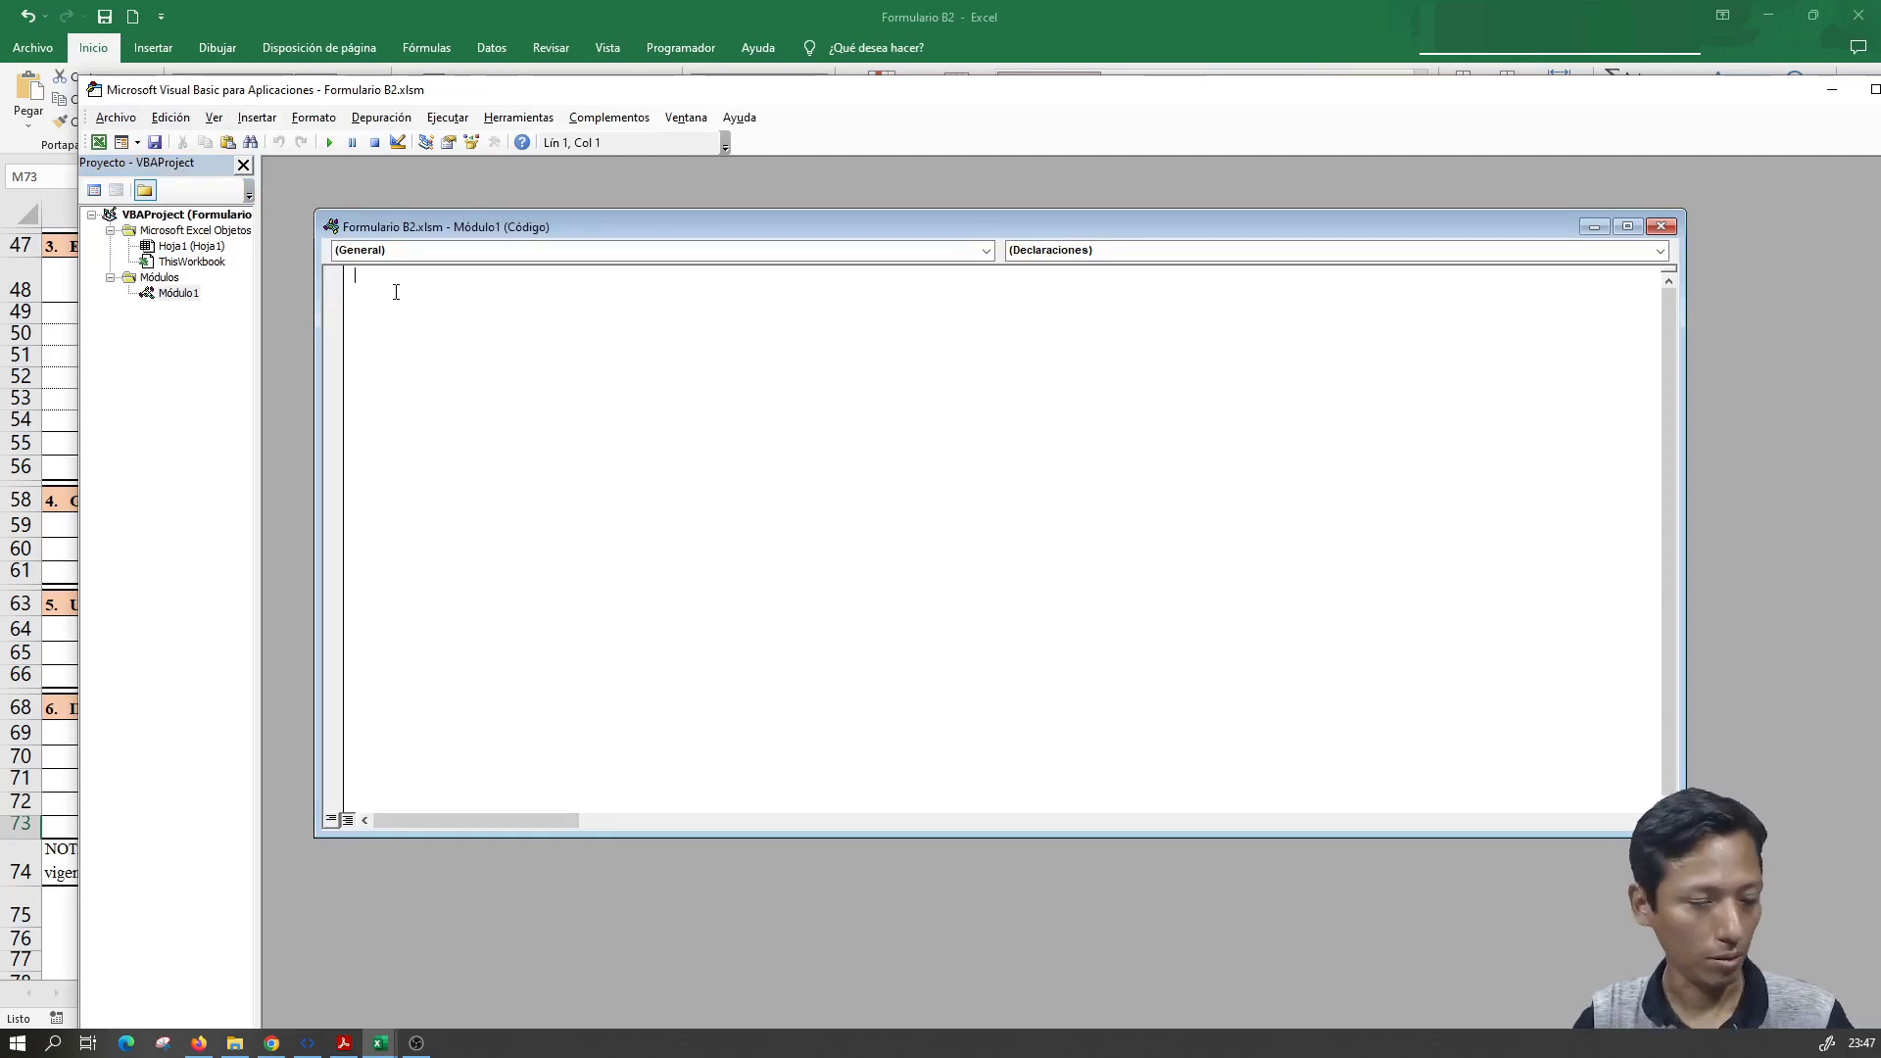
key(ctrl+v)
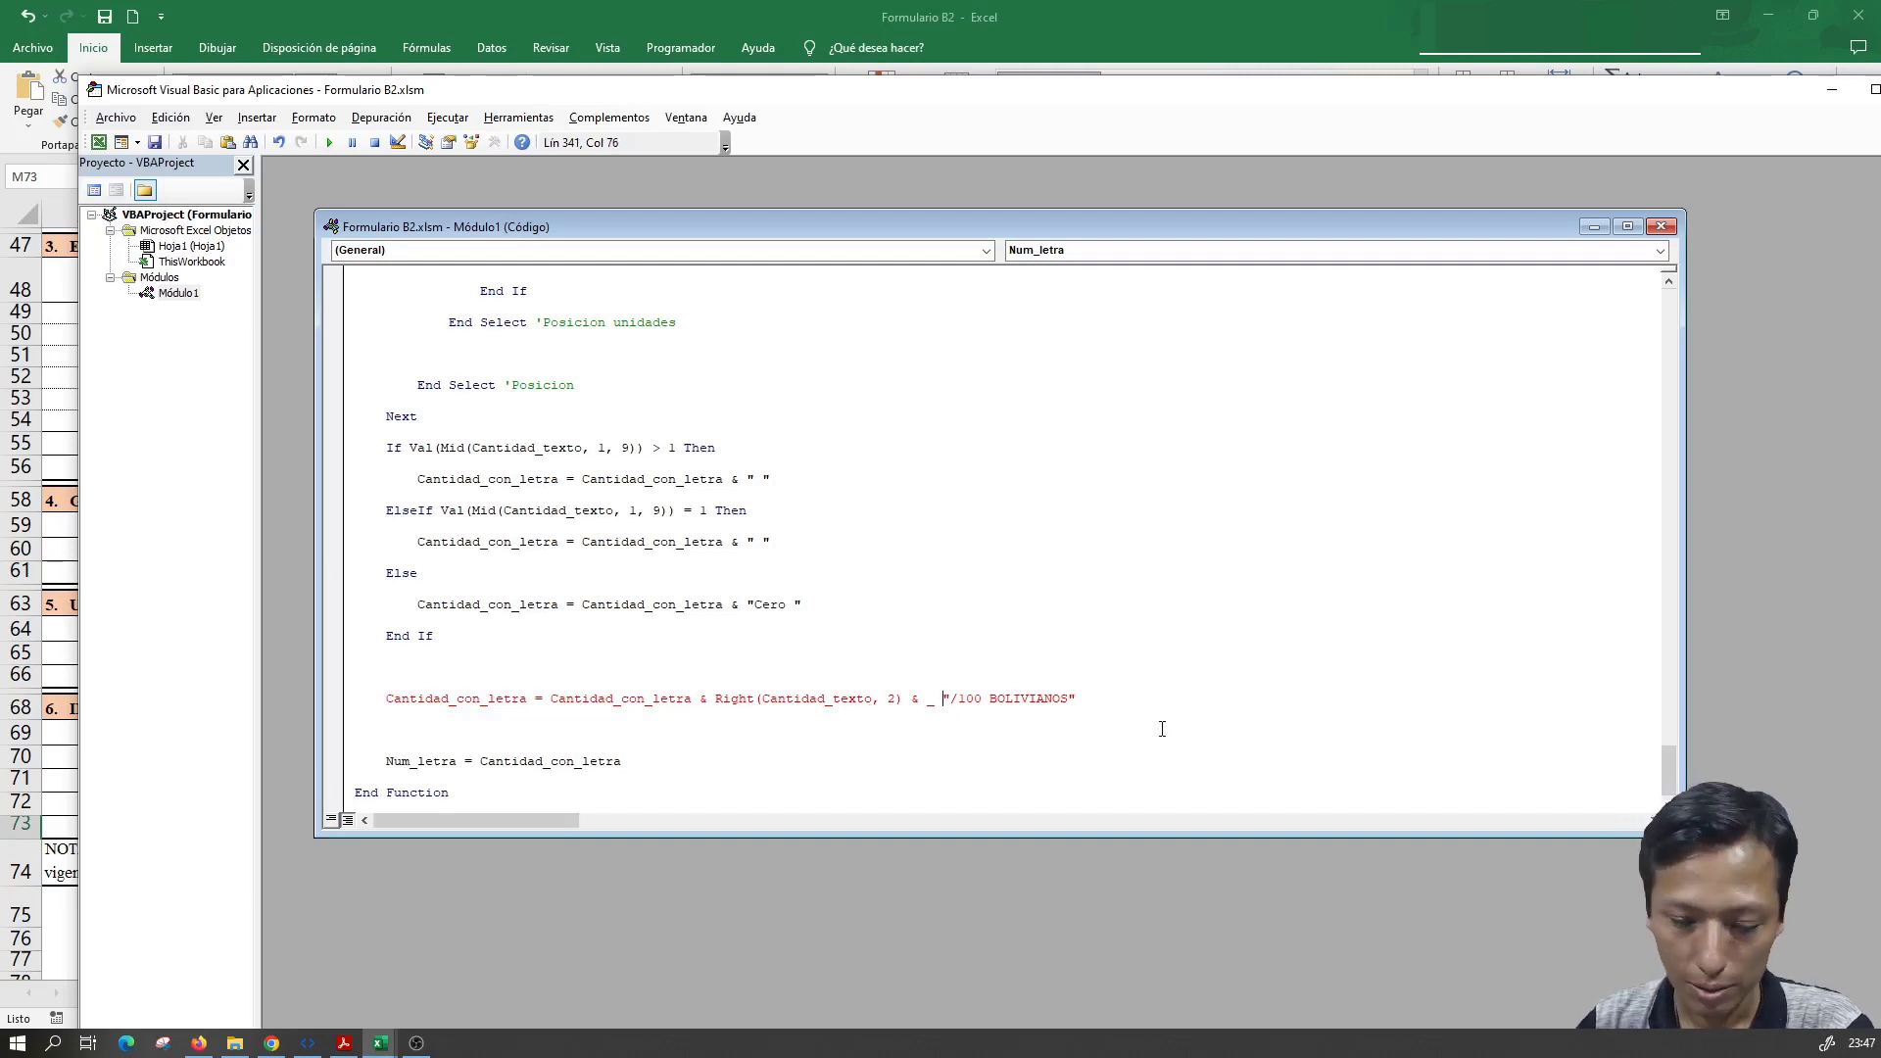
- Wrap the final Num_letra line after '& _' and examine the BOLIVIANOS currency word
key(Return)
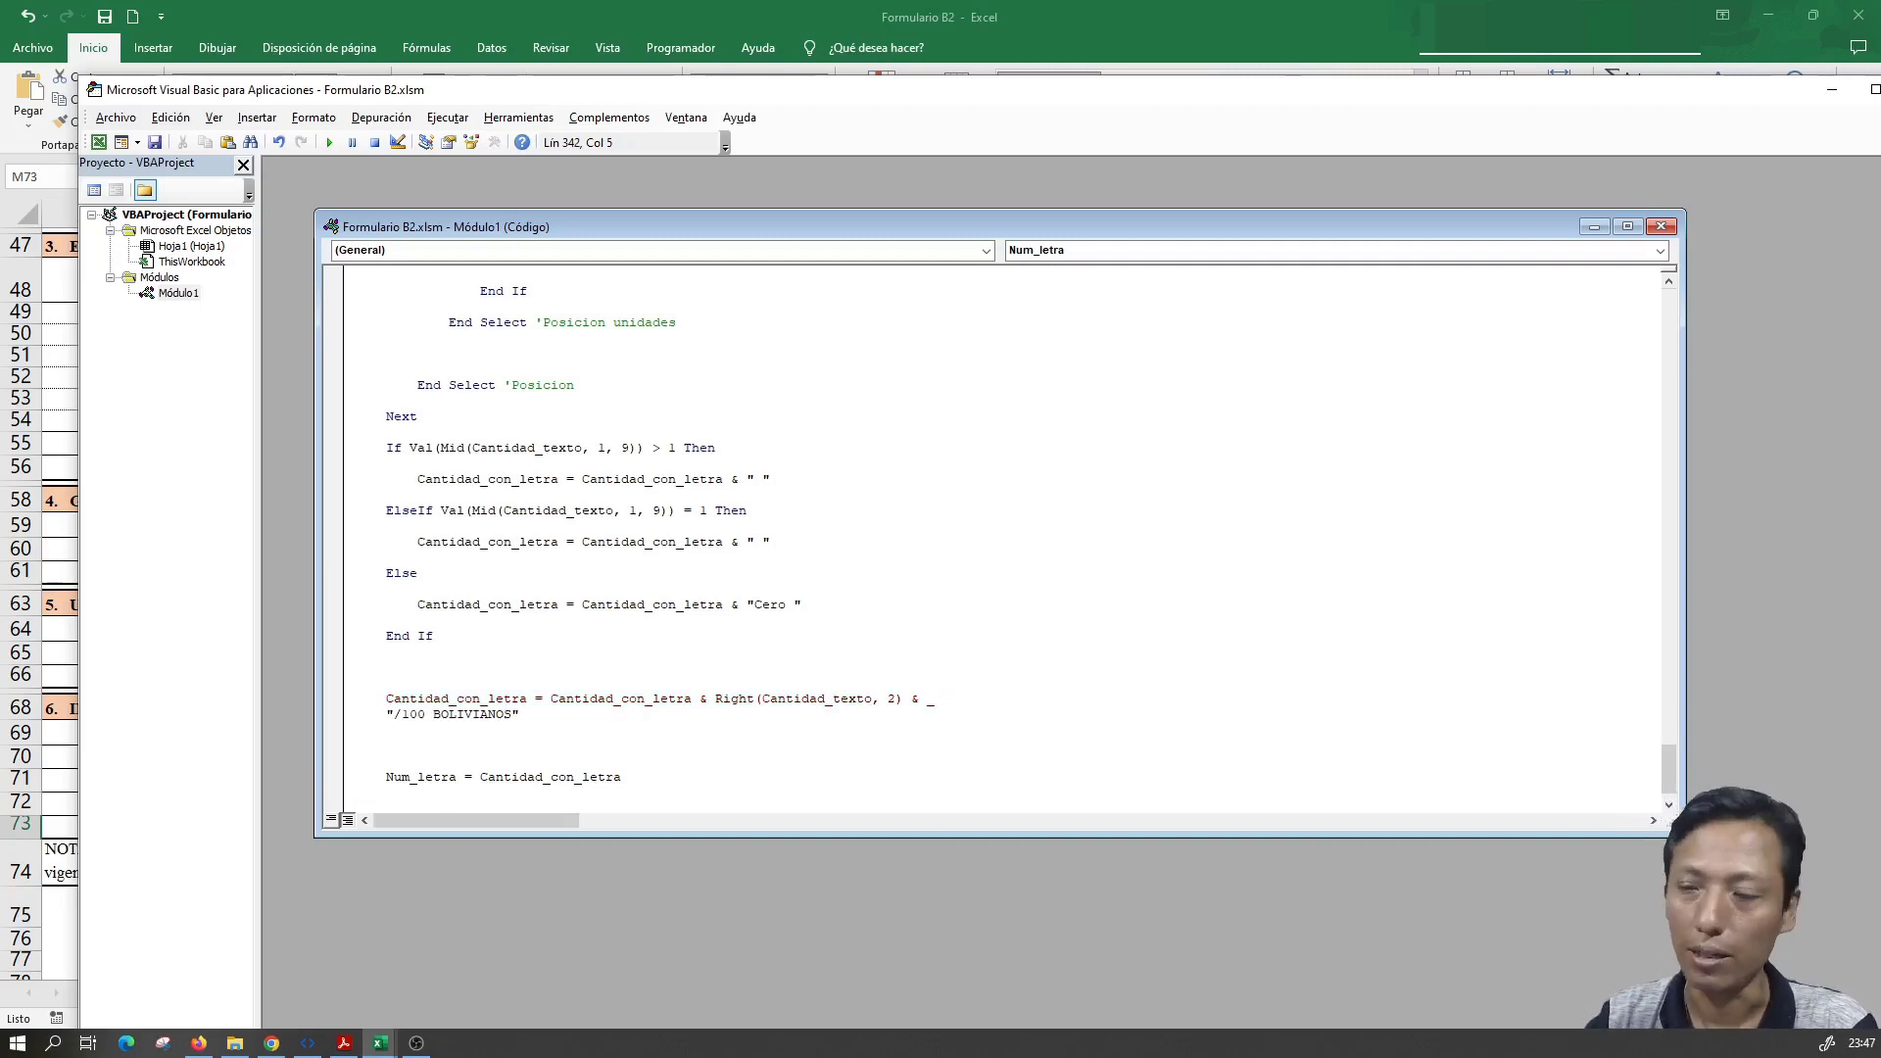
drag(434, 714, 510, 718)
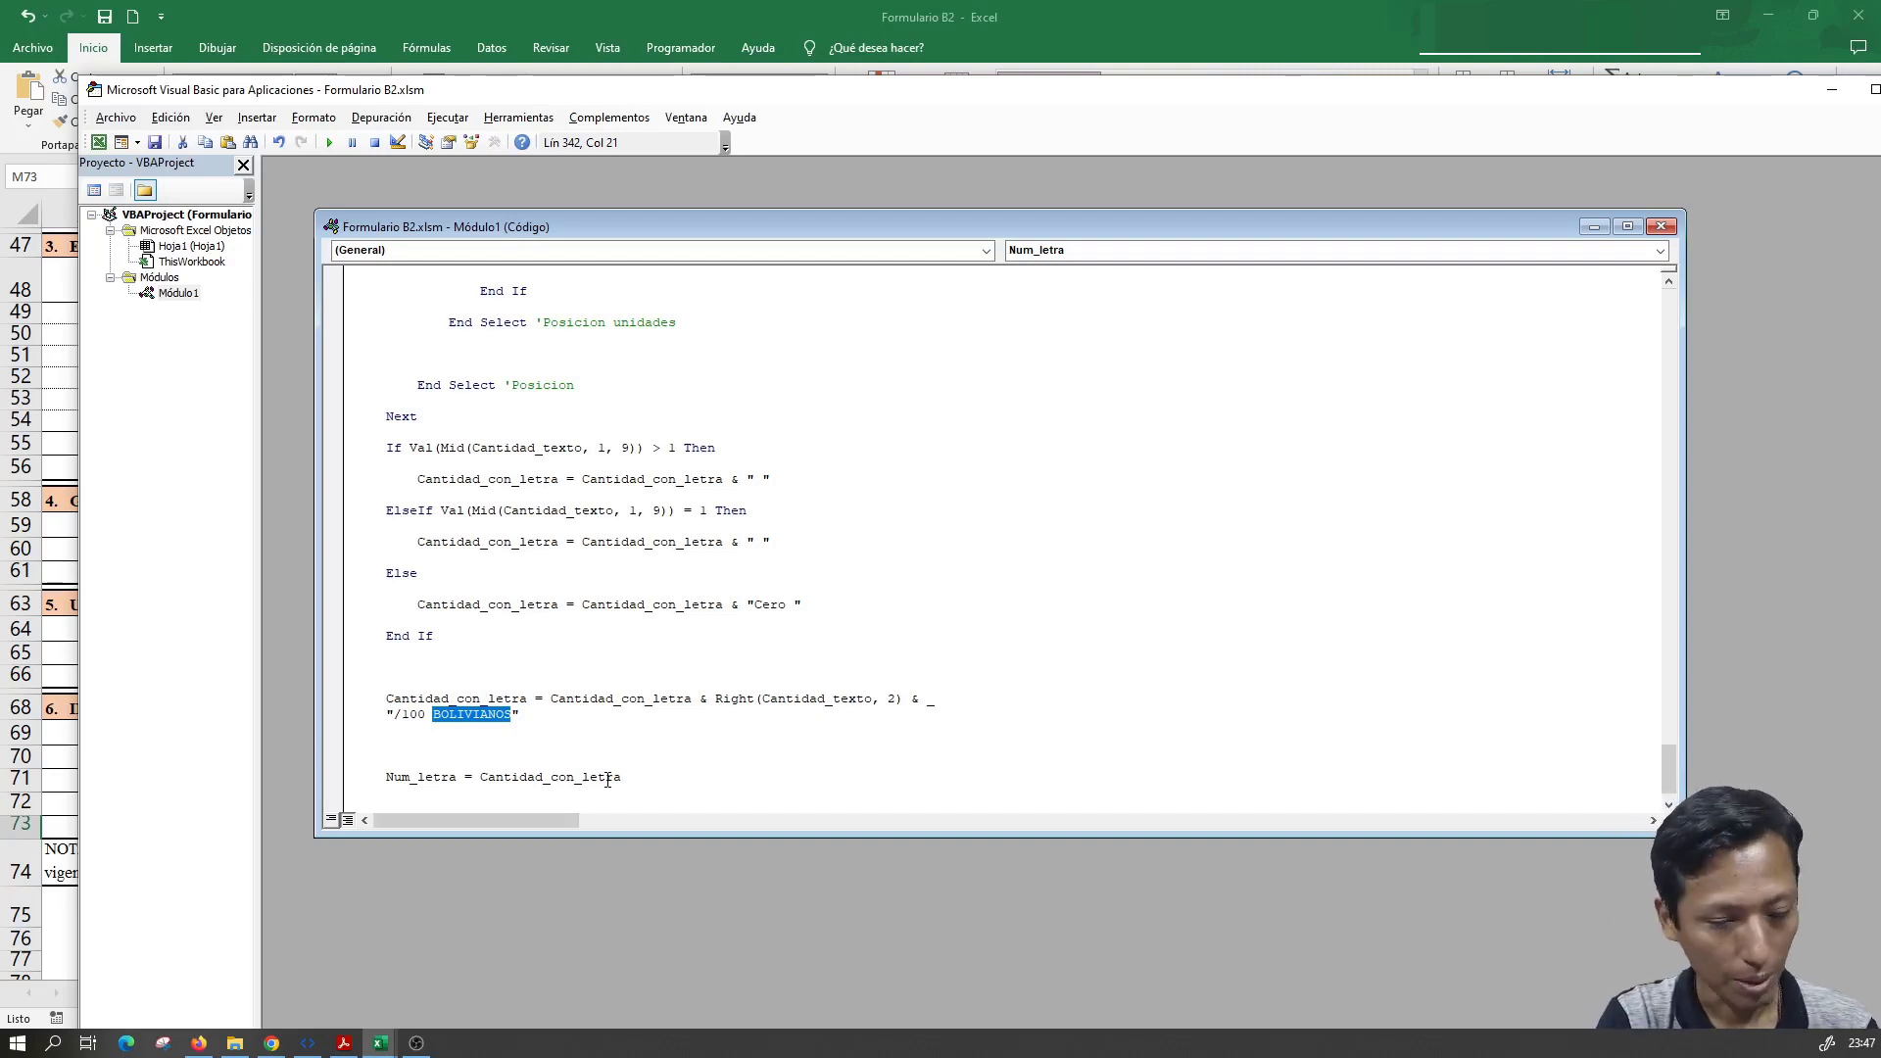
text(PE)
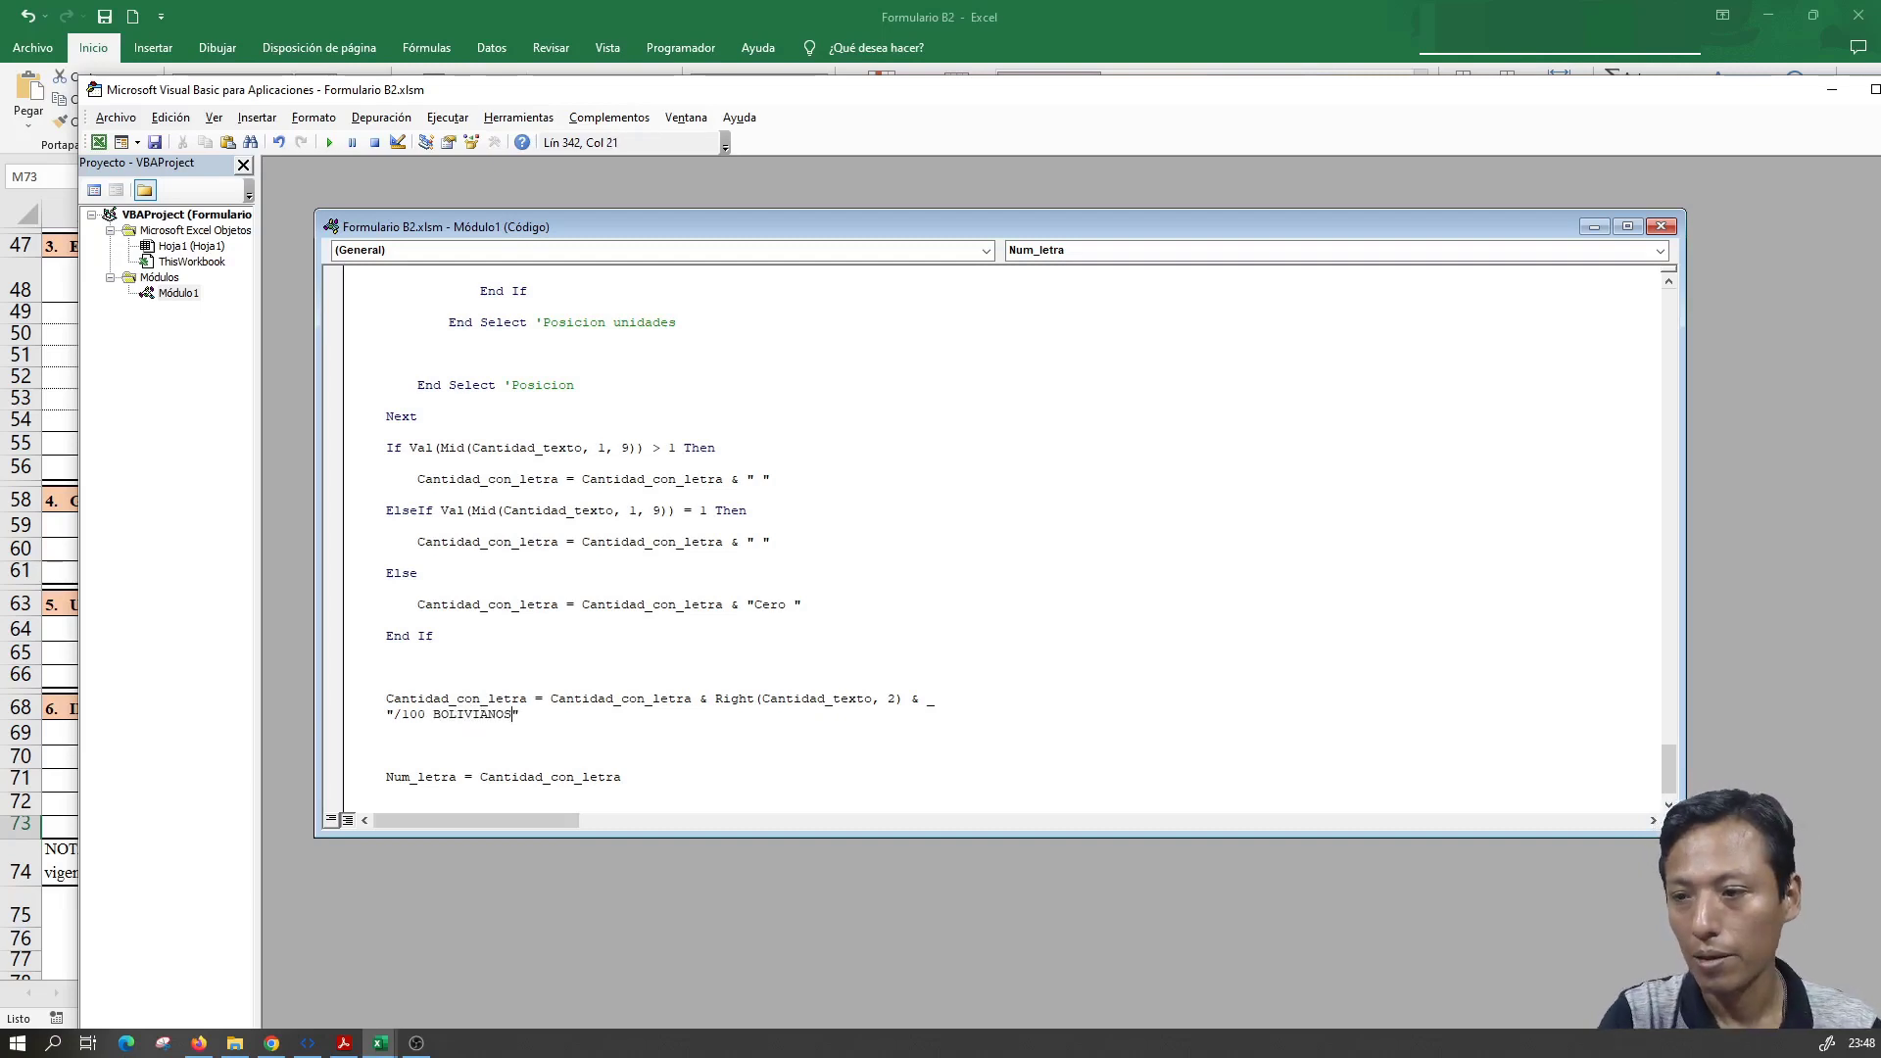
drag(432, 714, 509, 714)
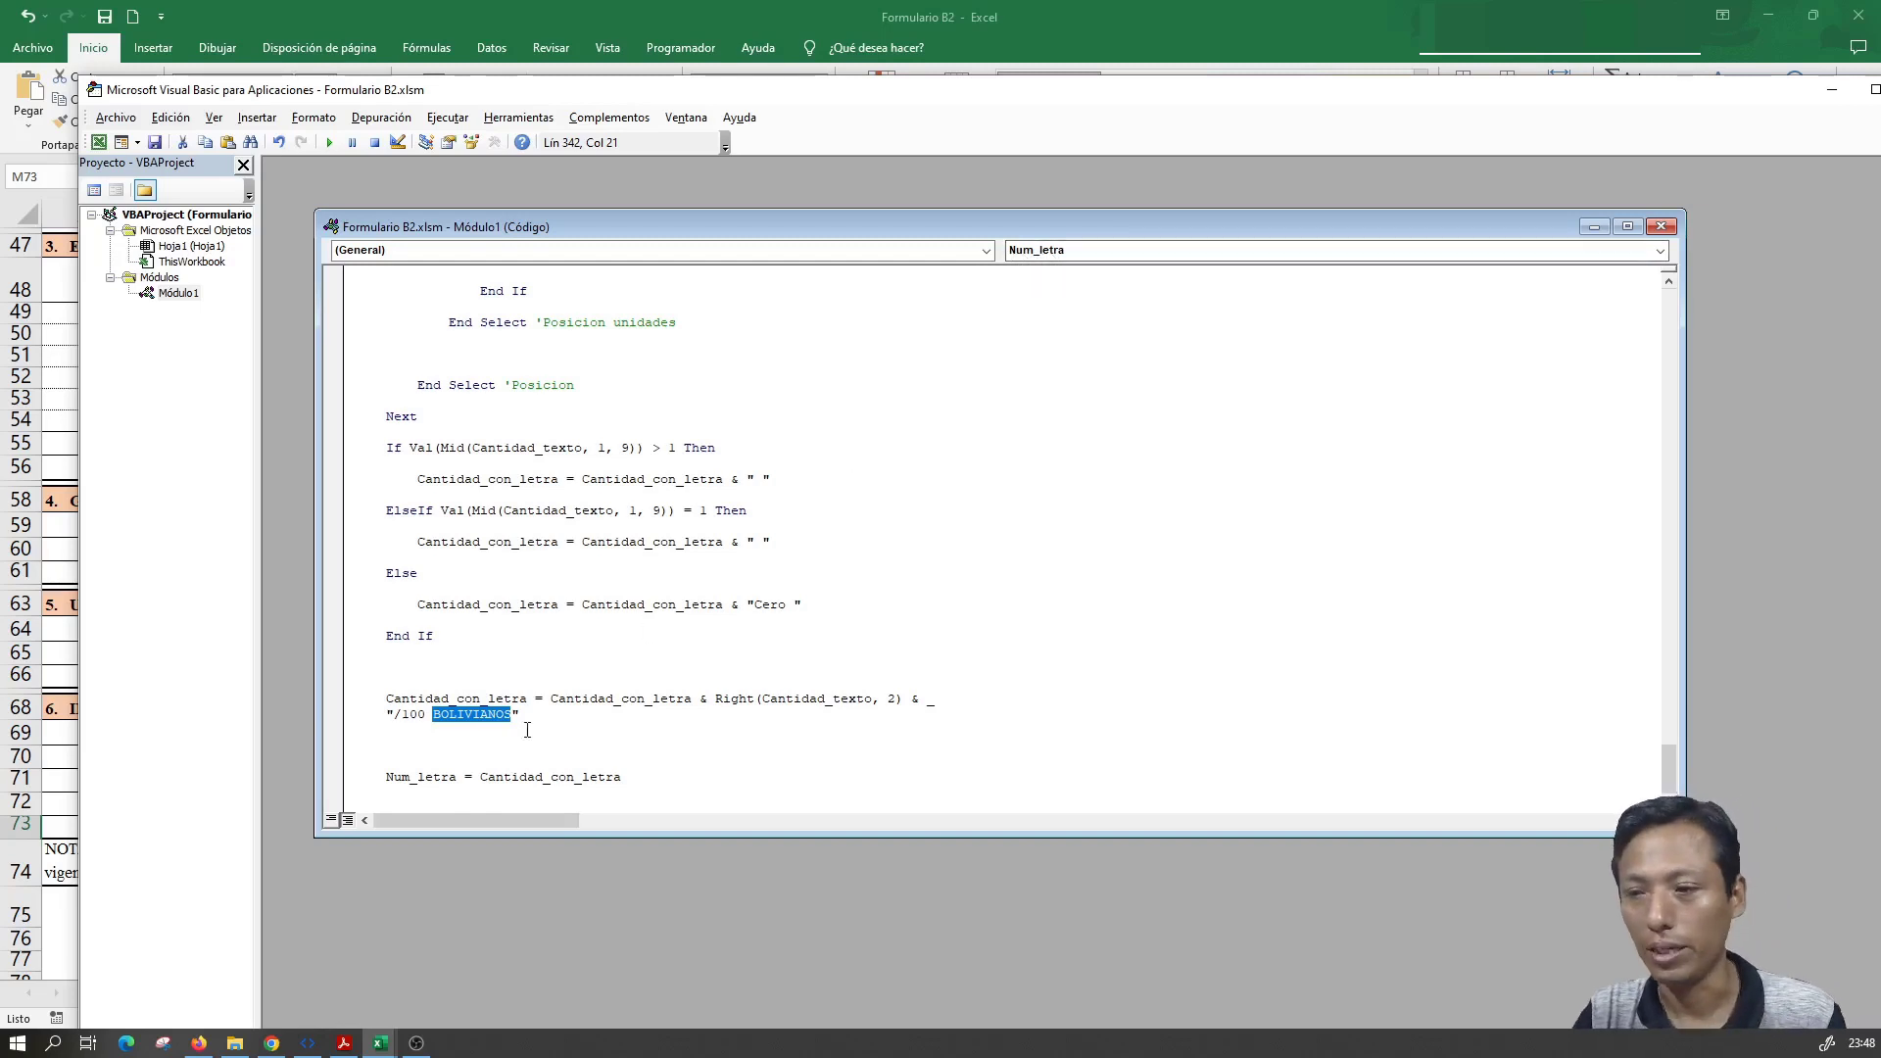
key(Up)
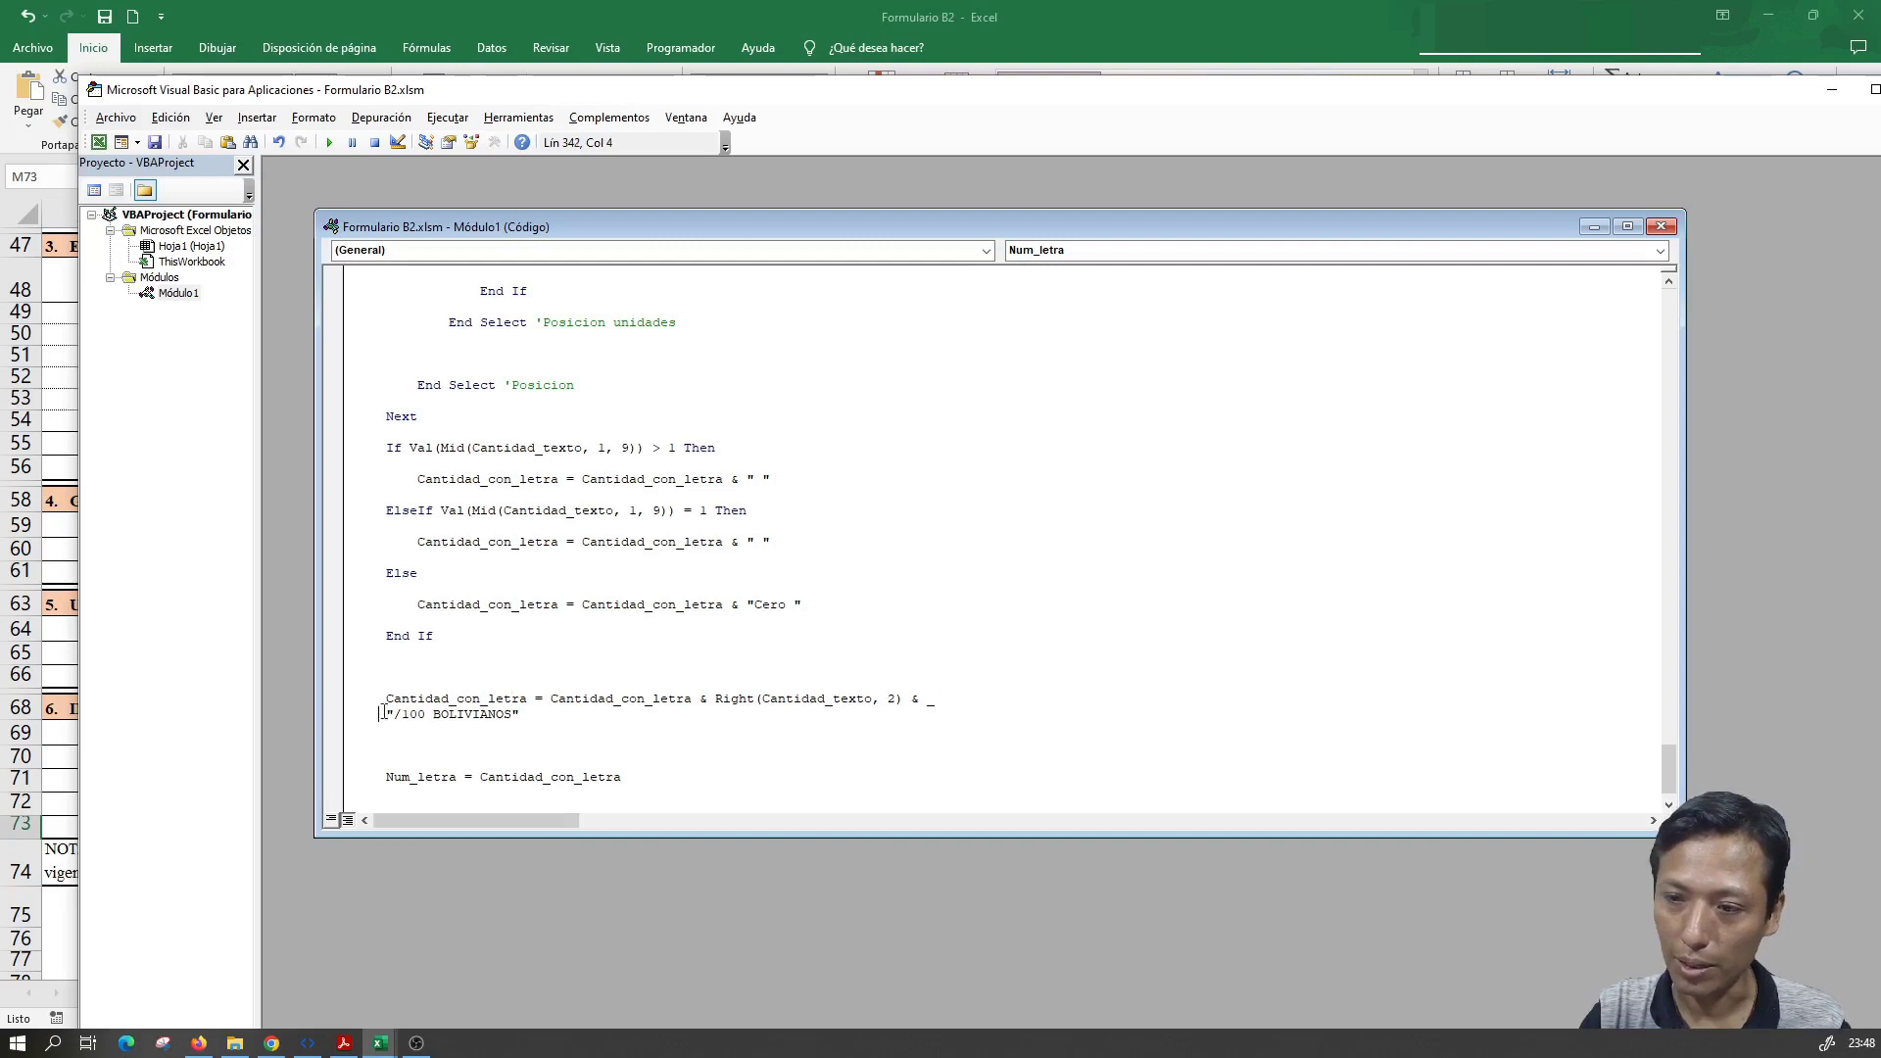
- Review the two-line Cantidad_con_letra statement, leaving '/100 BOLIVIANOS' unchanged, and go back to Excel
drag(378, 714, 526, 714)
drag(400, 692, 514, 715)
click(447, 735)
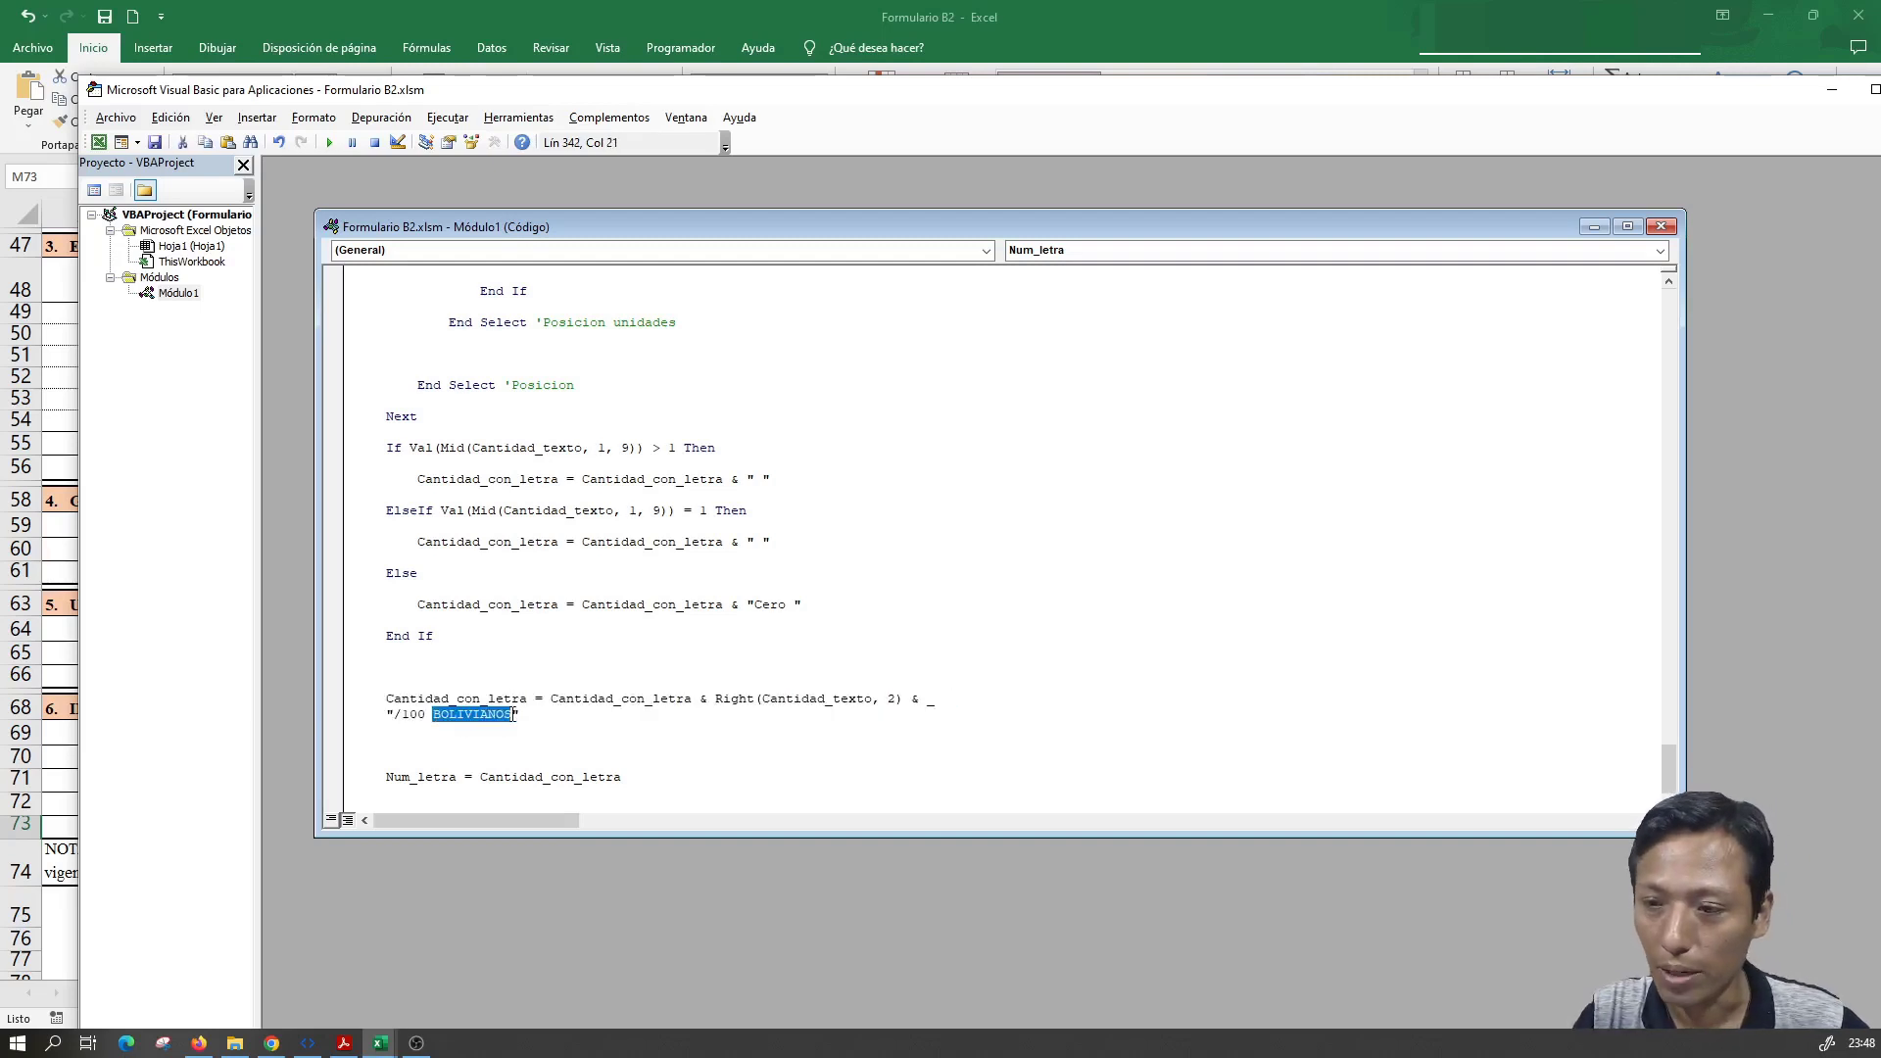
click(563, 745)
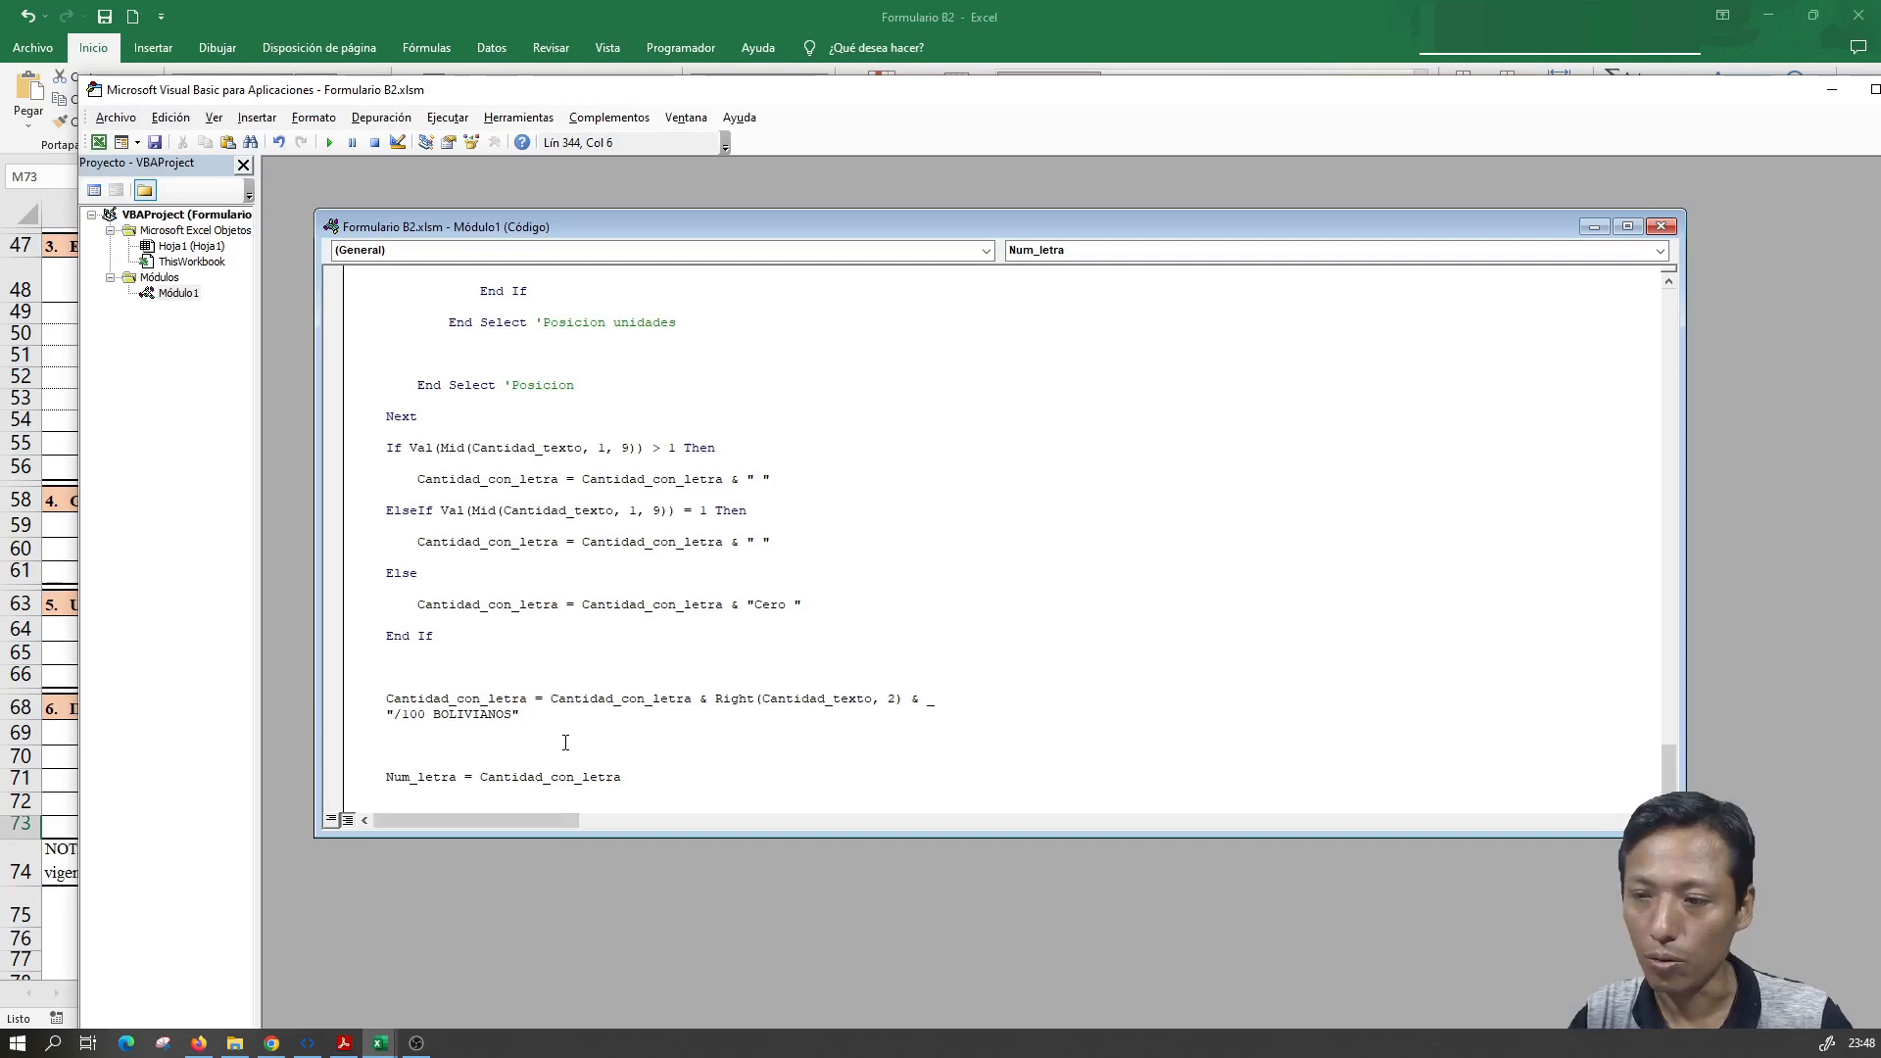
key(alt+F11)
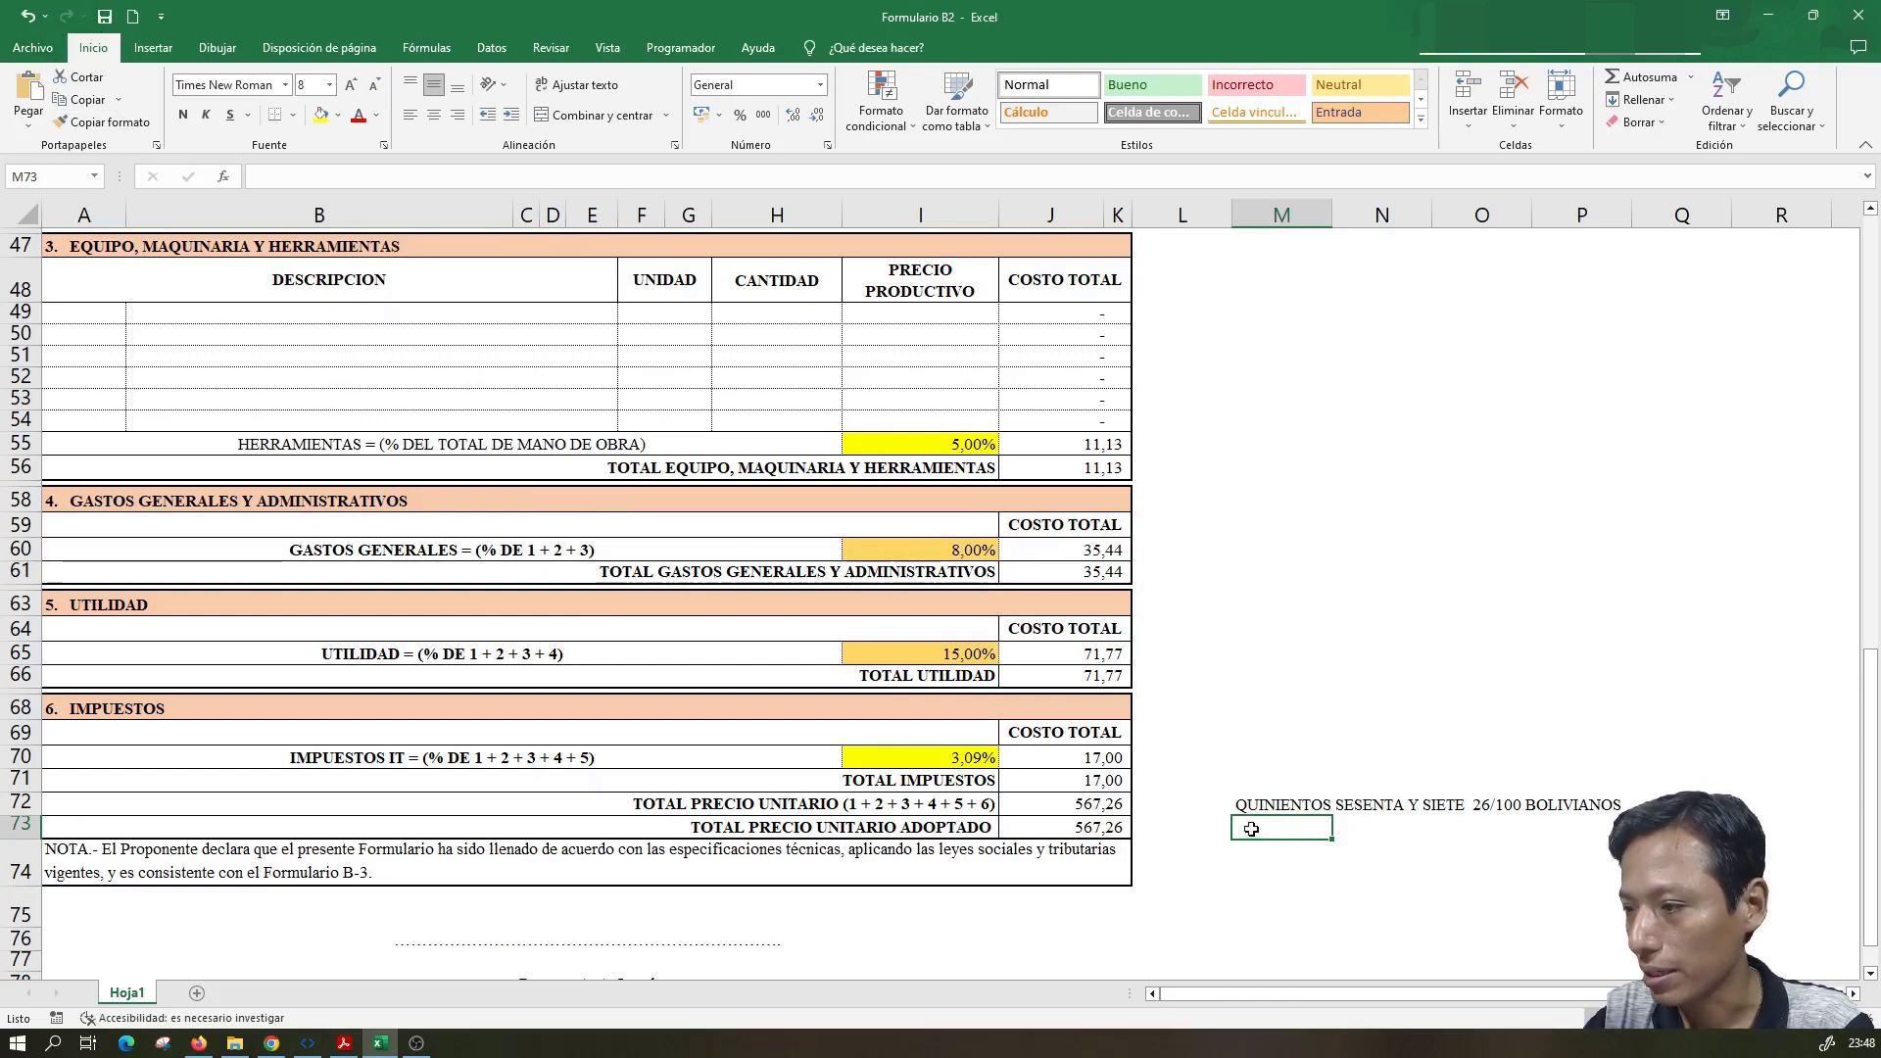
- Enter =Num_letra(J73) in M73 so it reads QUINIENTOS SESENTA Y SIETE 26/100 BOLIVIANOS
key(Up)
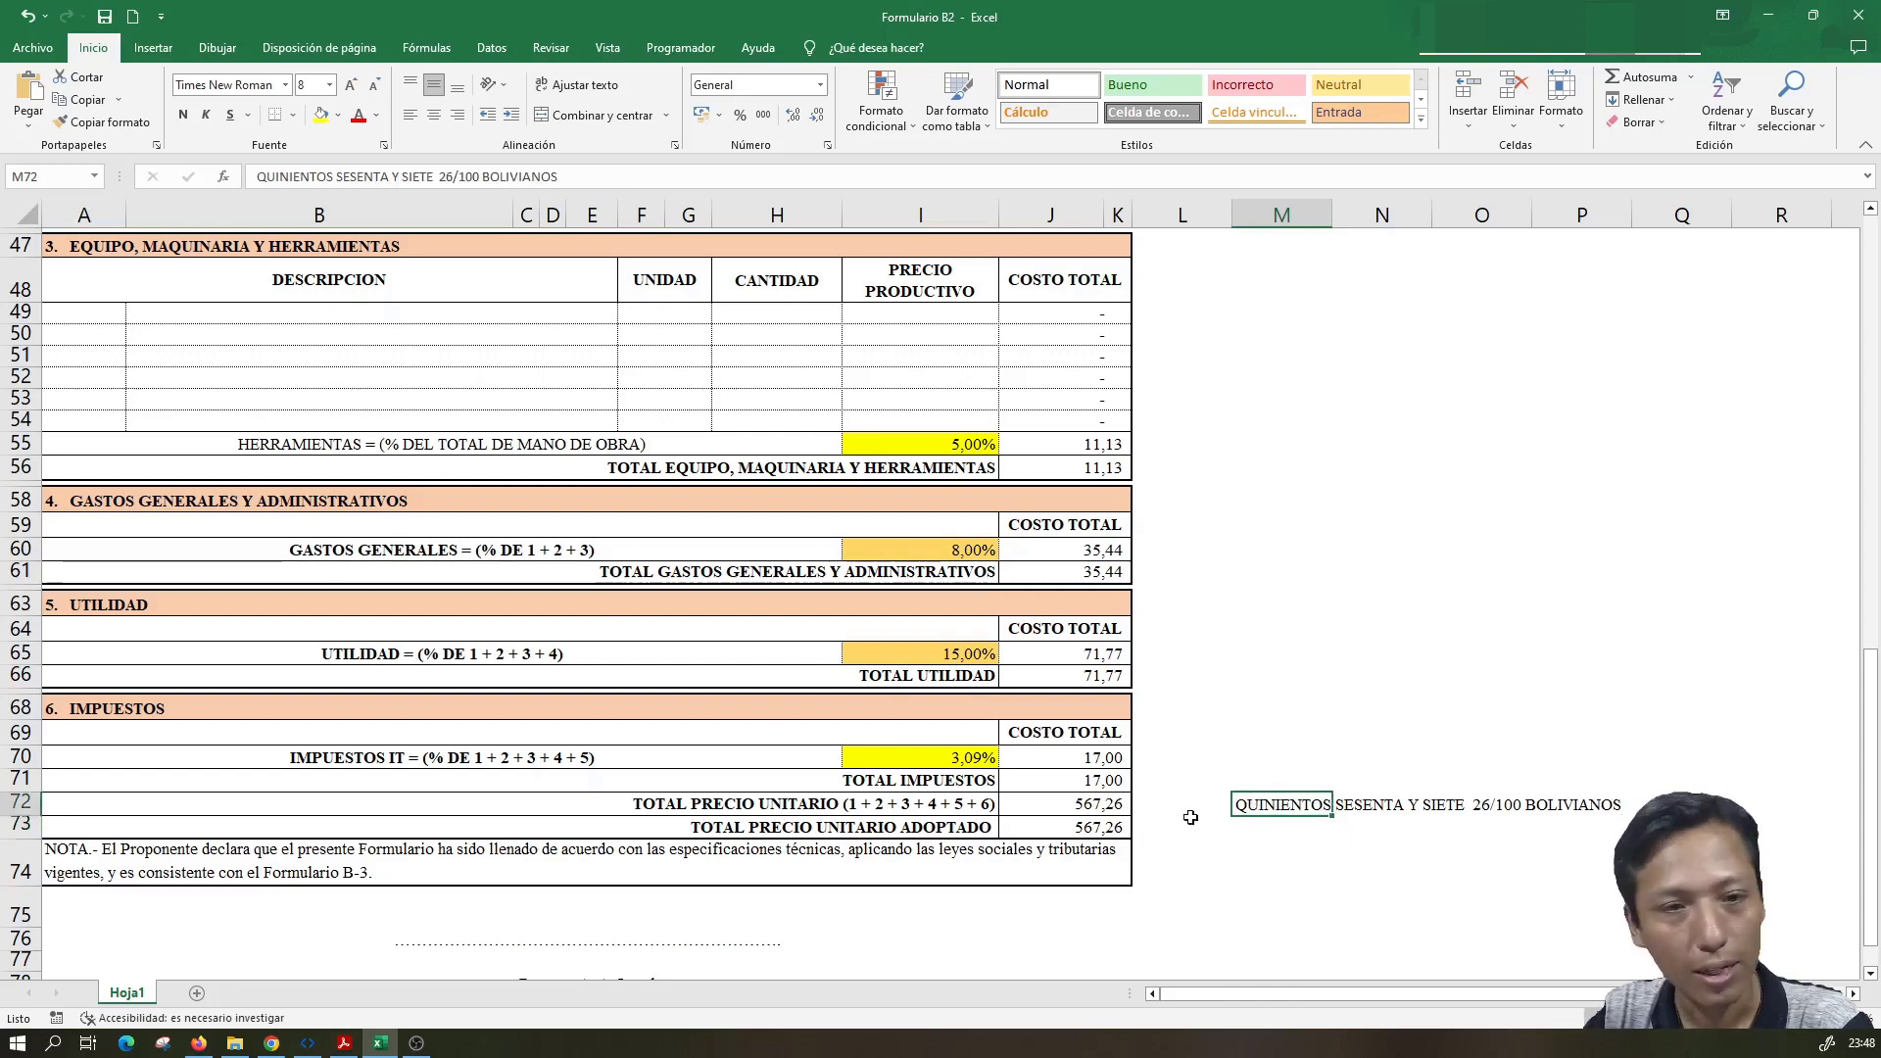
click(1246, 832)
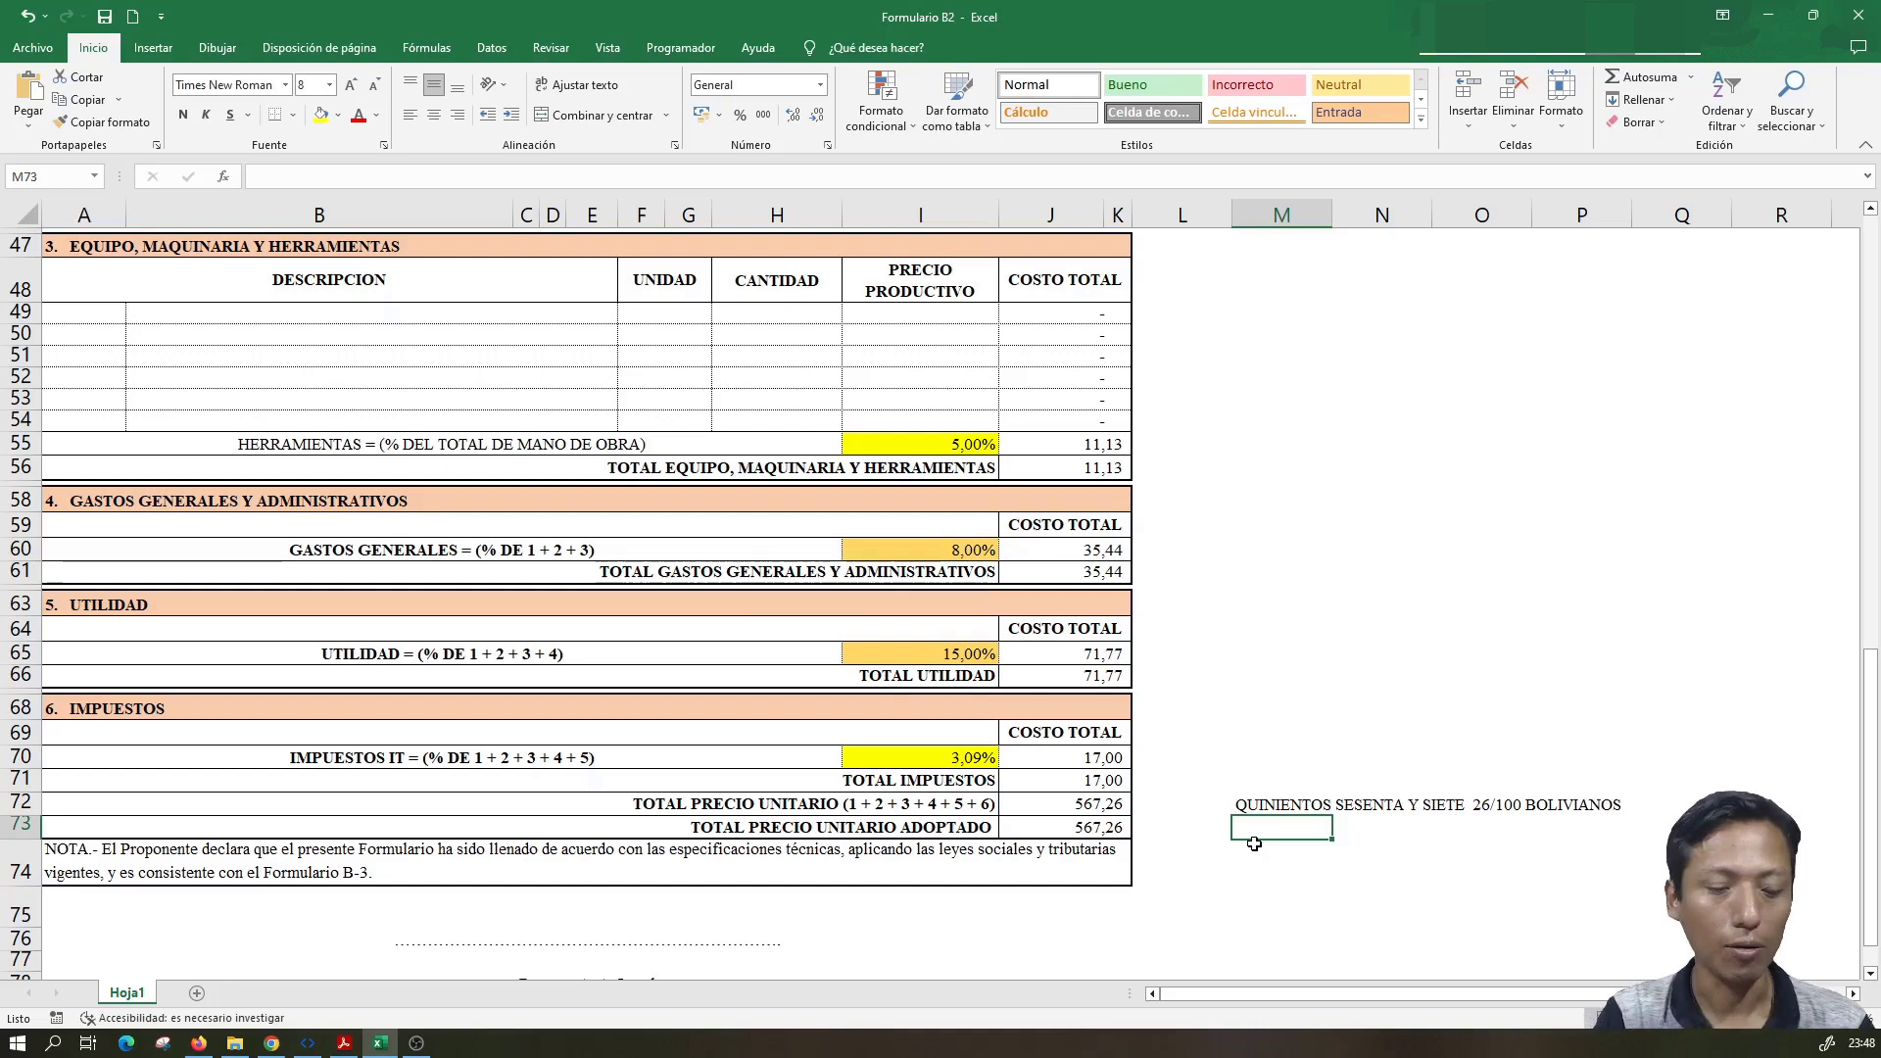
text(=)
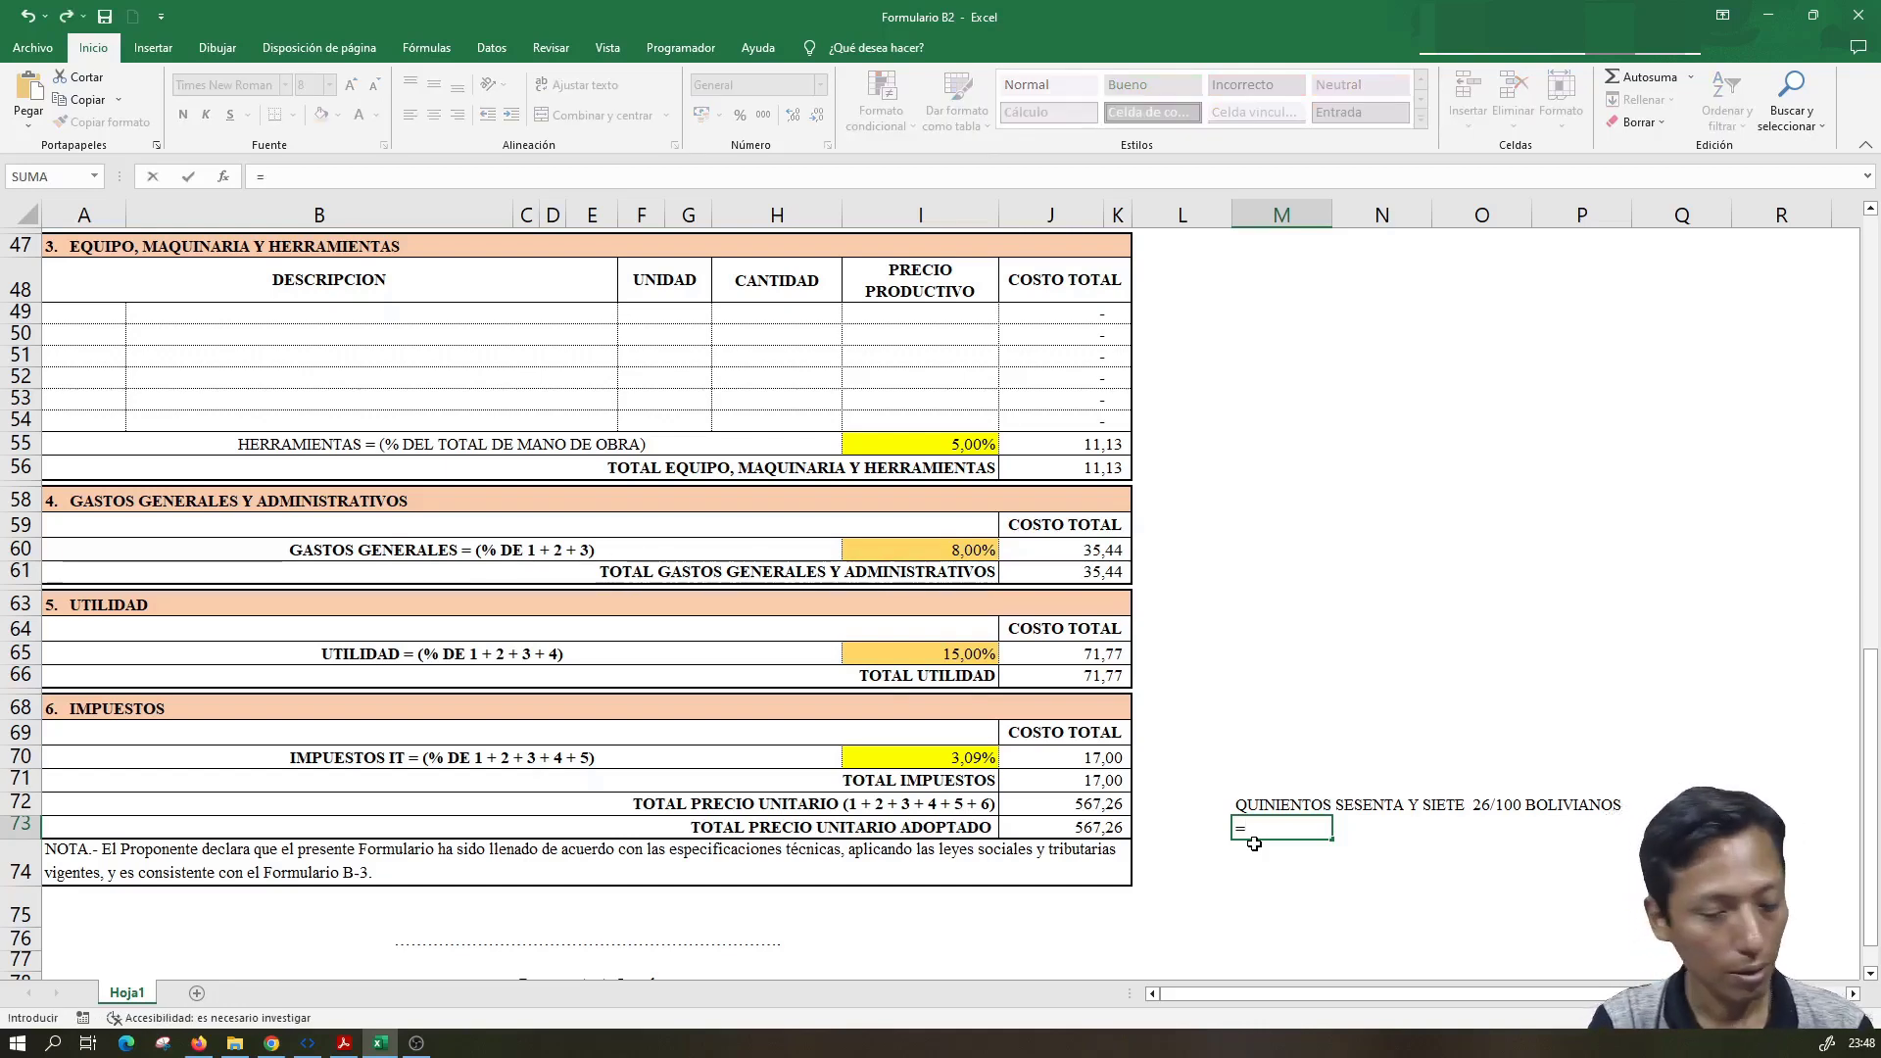
text(nu)
key(BackSpace)
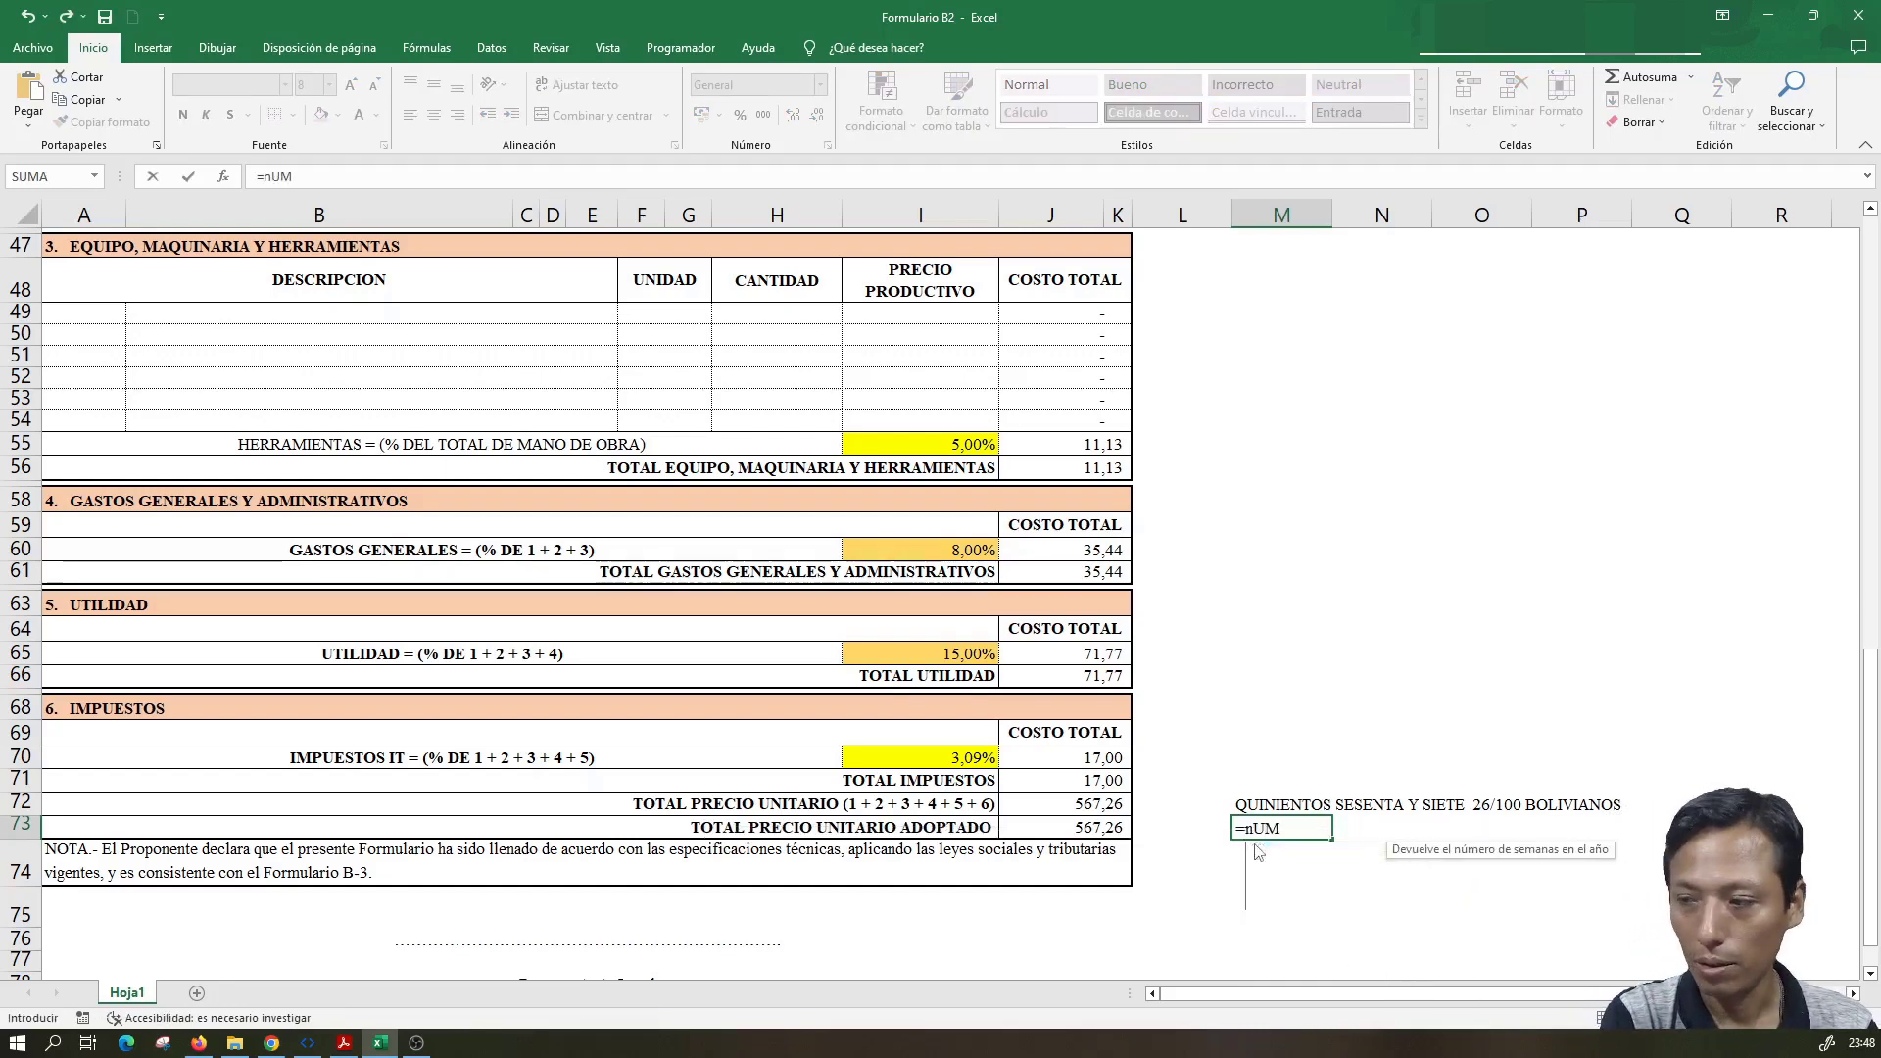
key(BackSpace)
key(BackSpace)
text(Num)
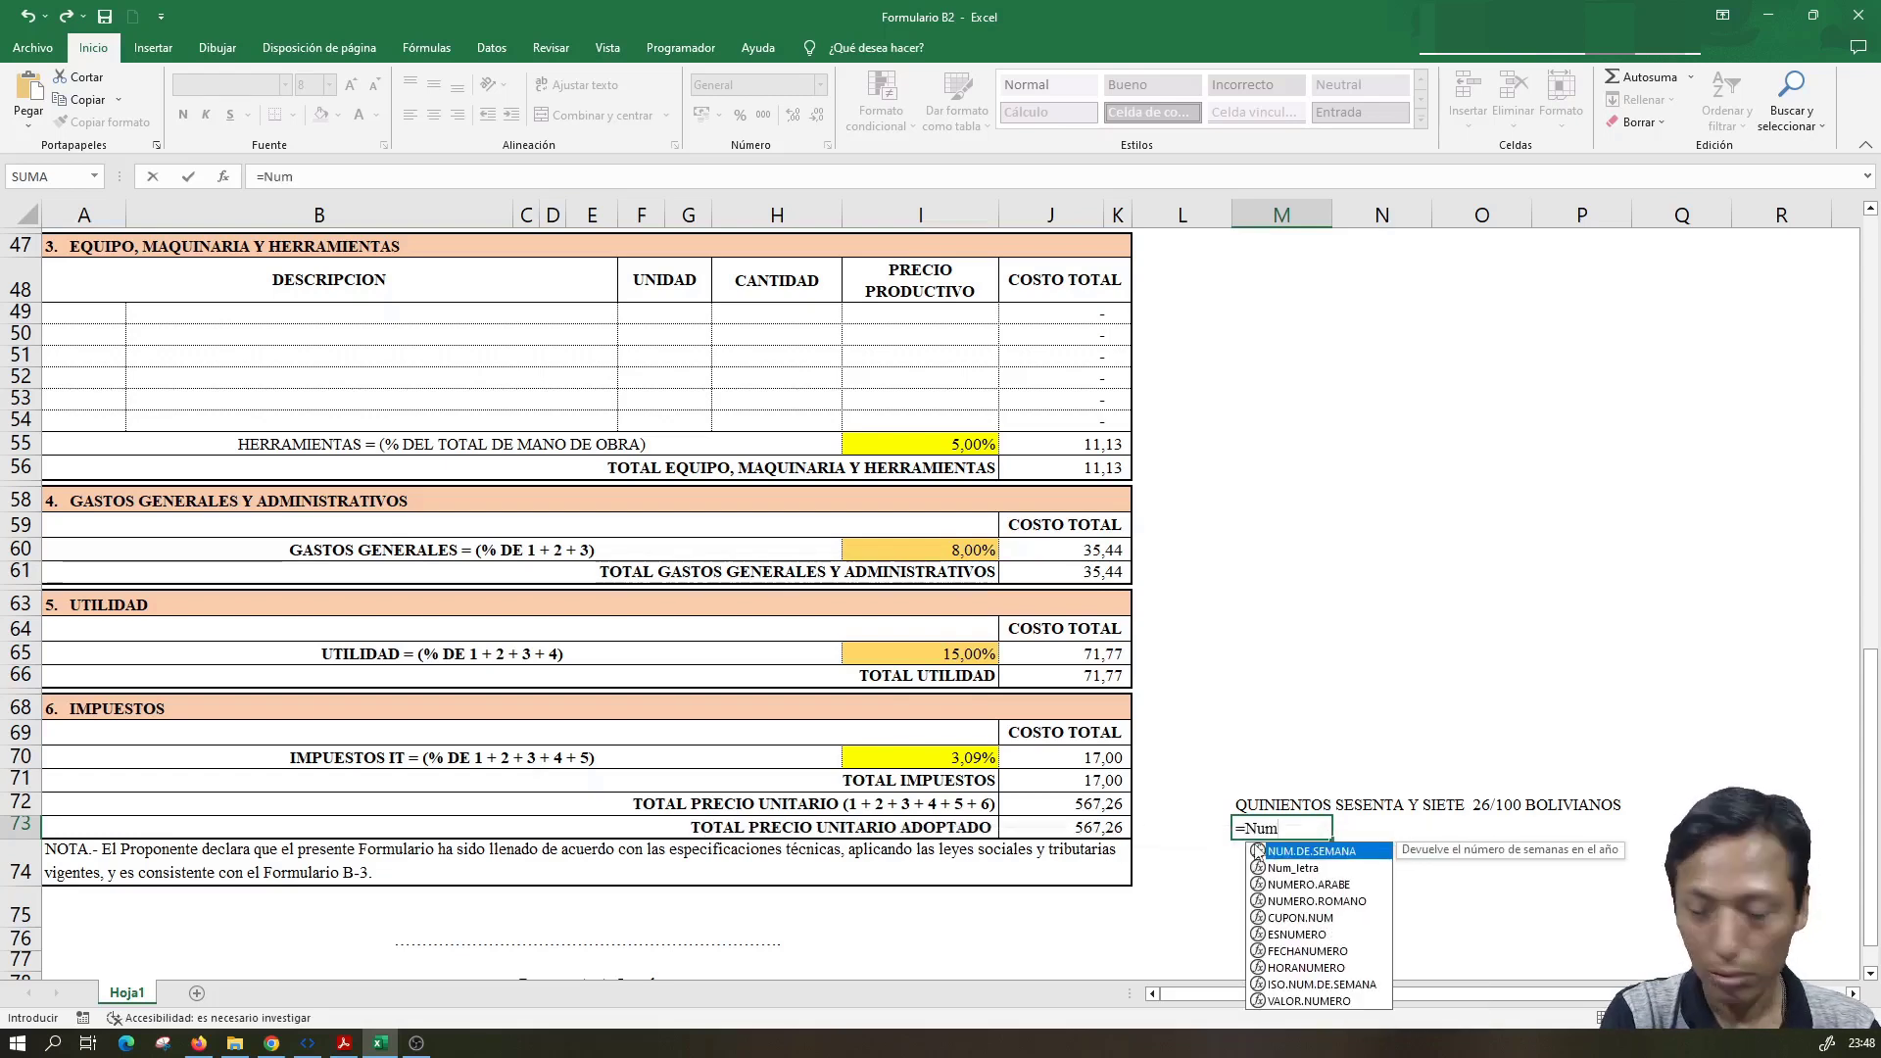
text(_)
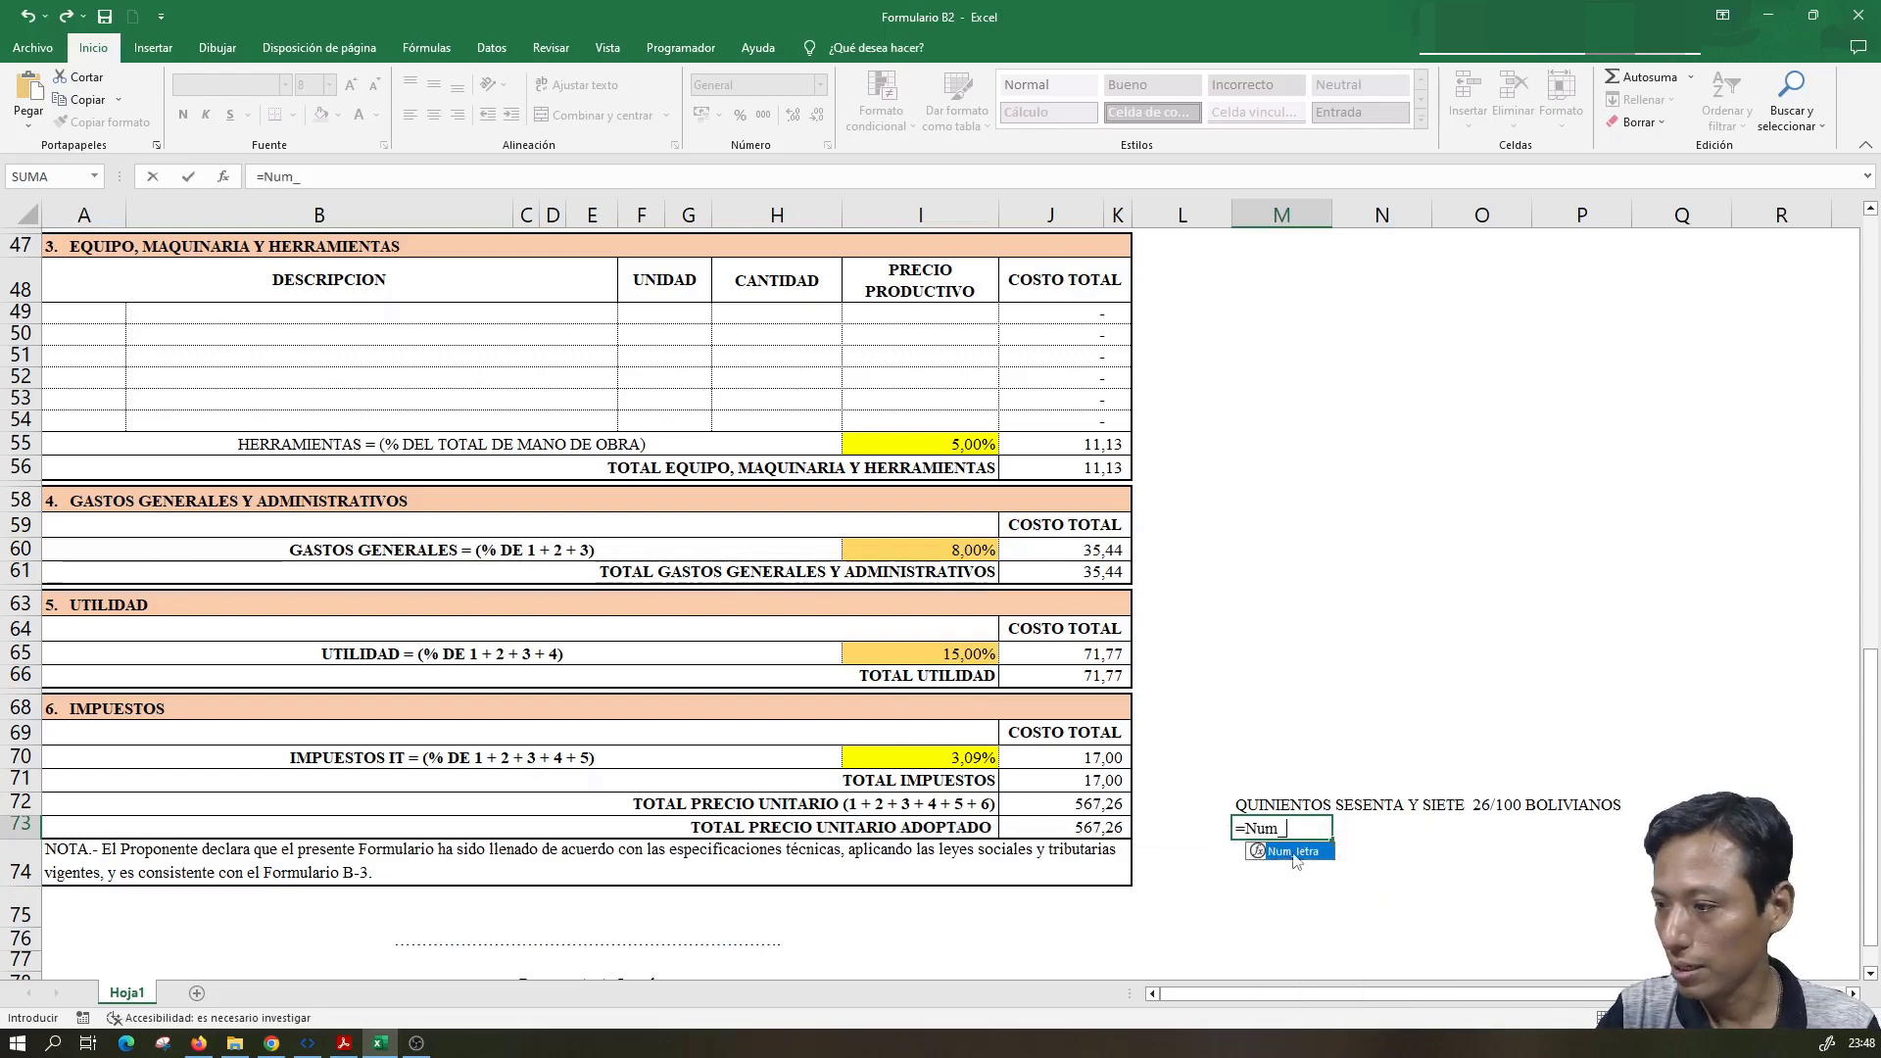
key(Tab)
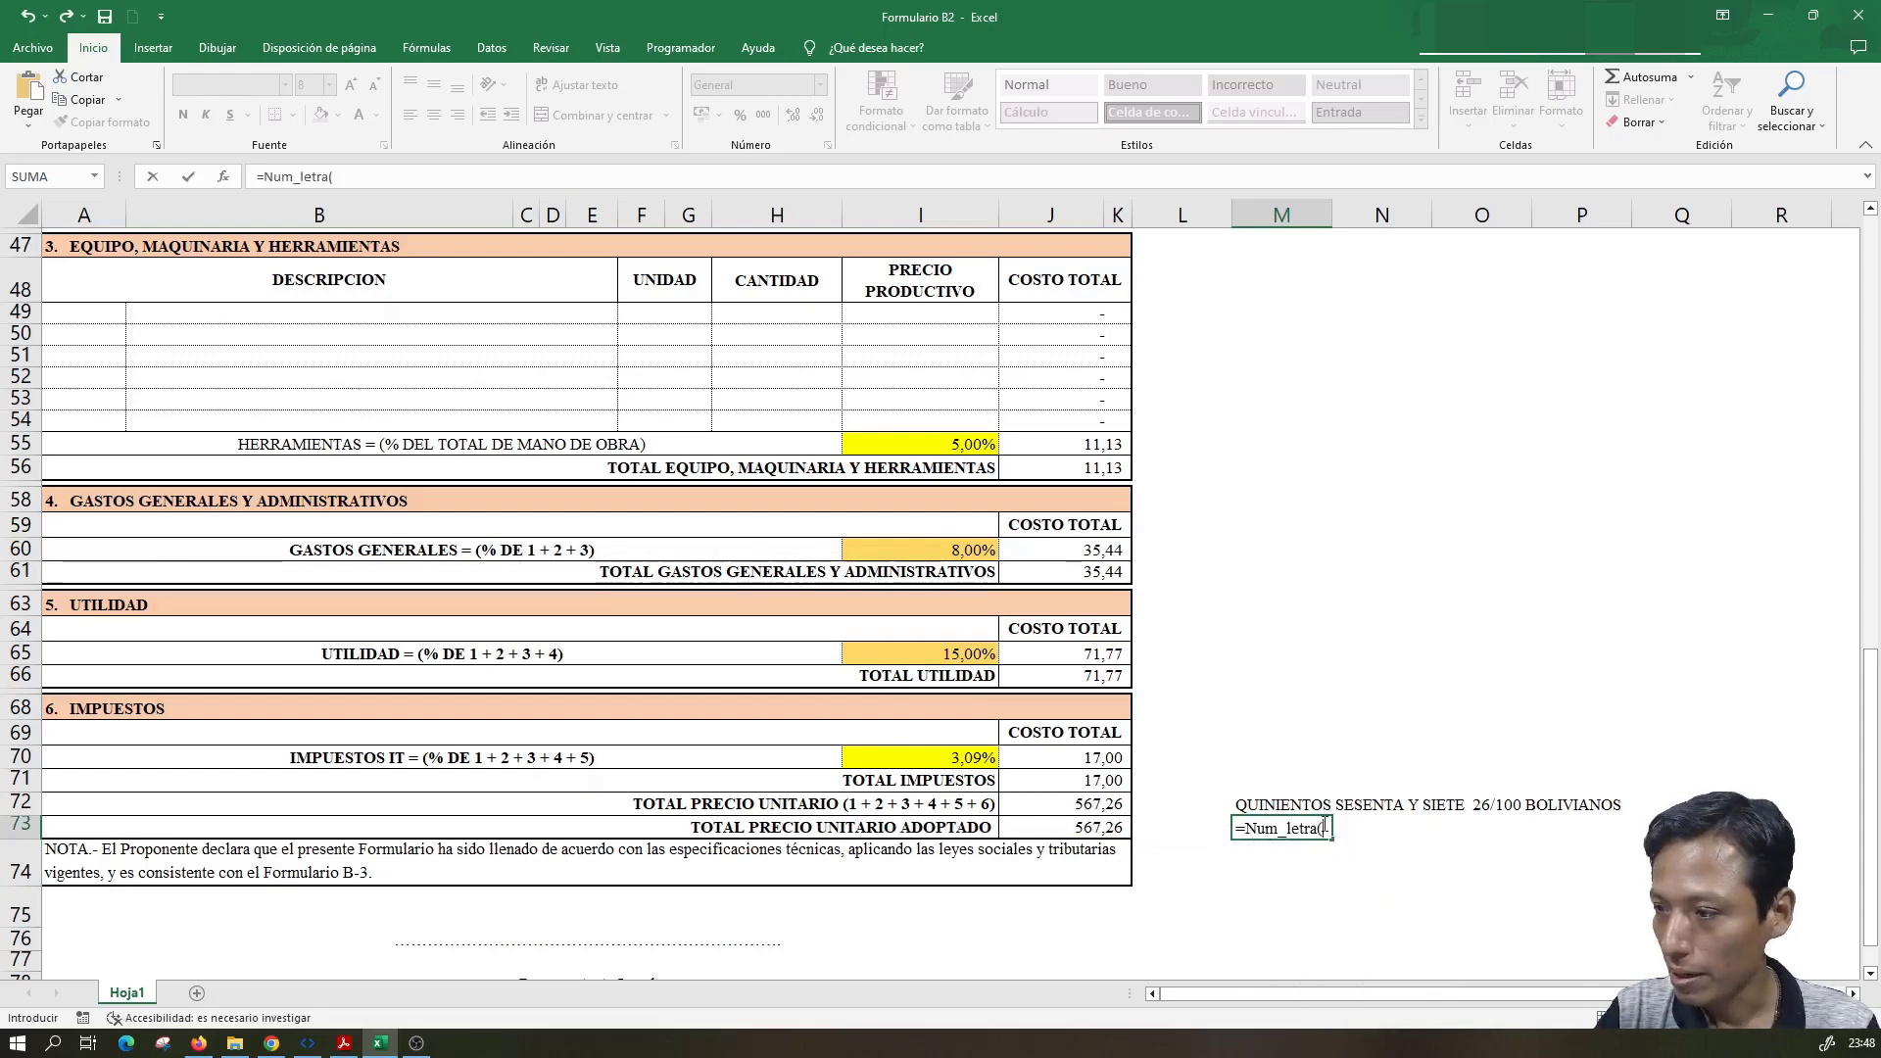
click(1088, 831)
text())
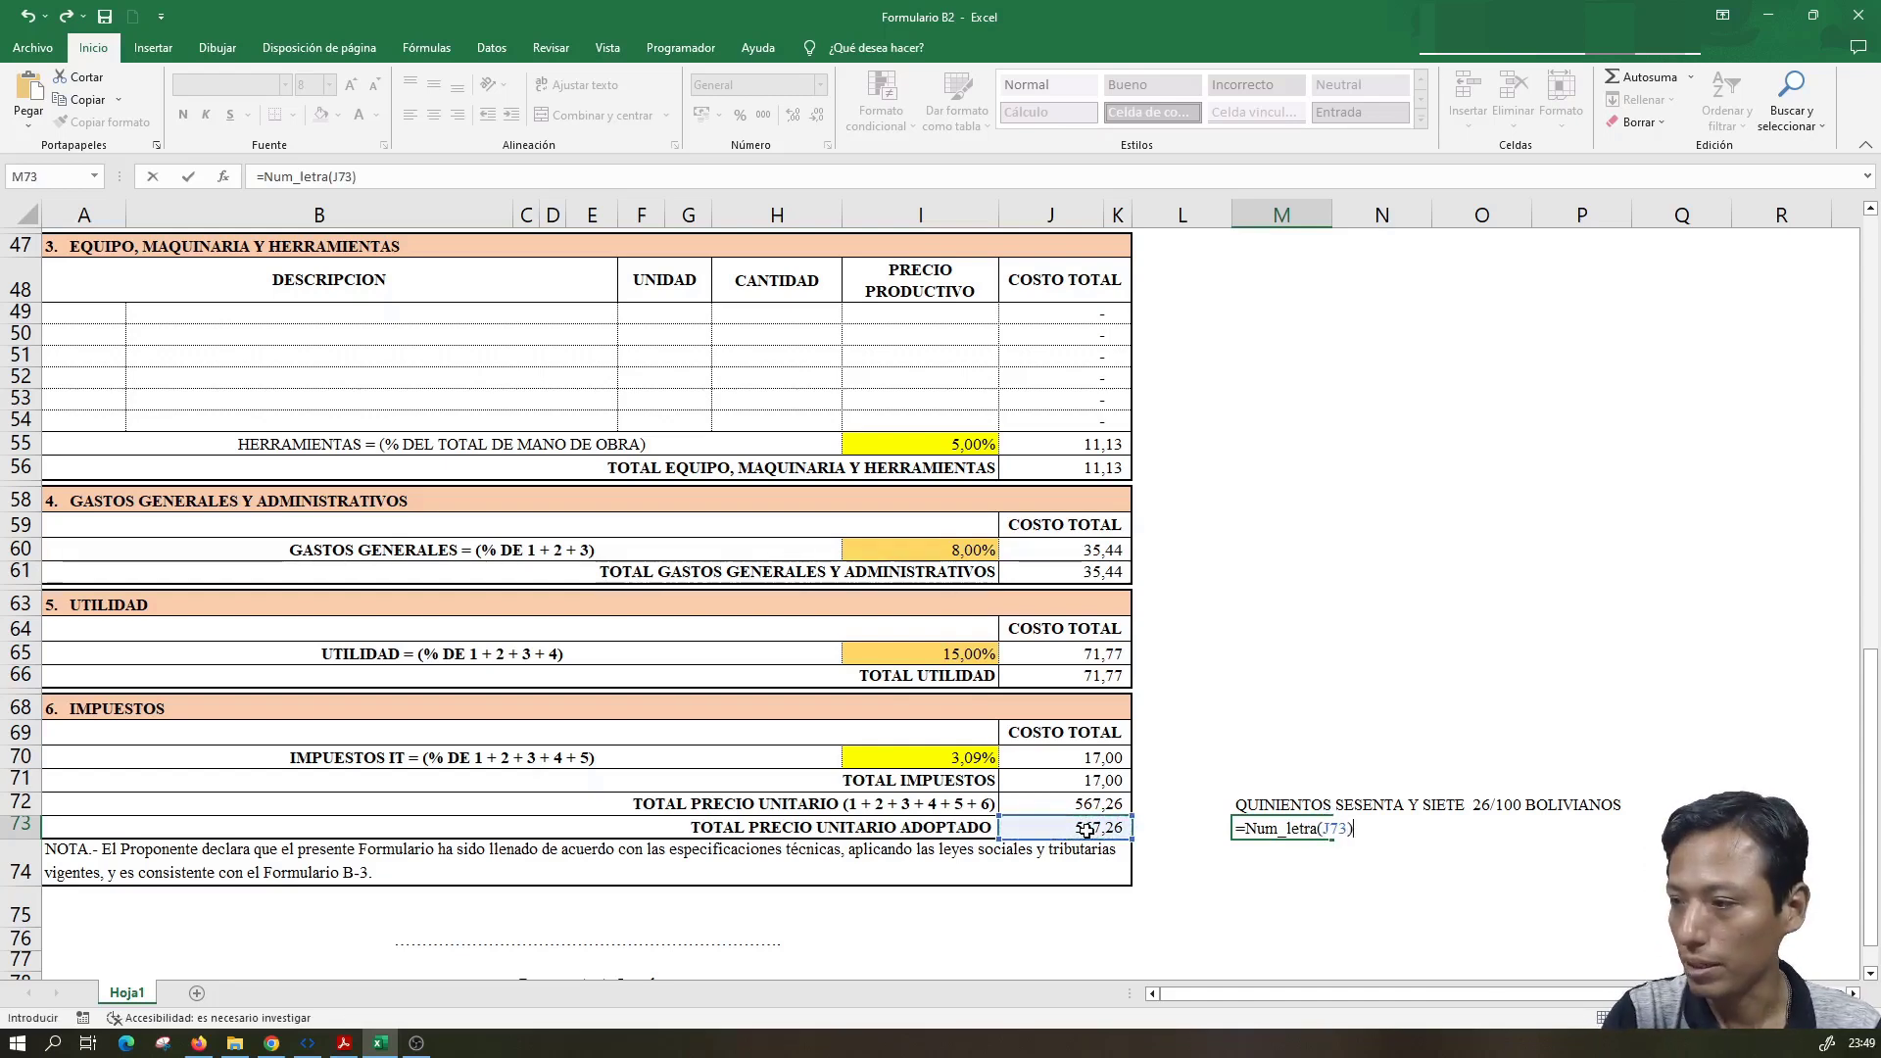
key(Return)
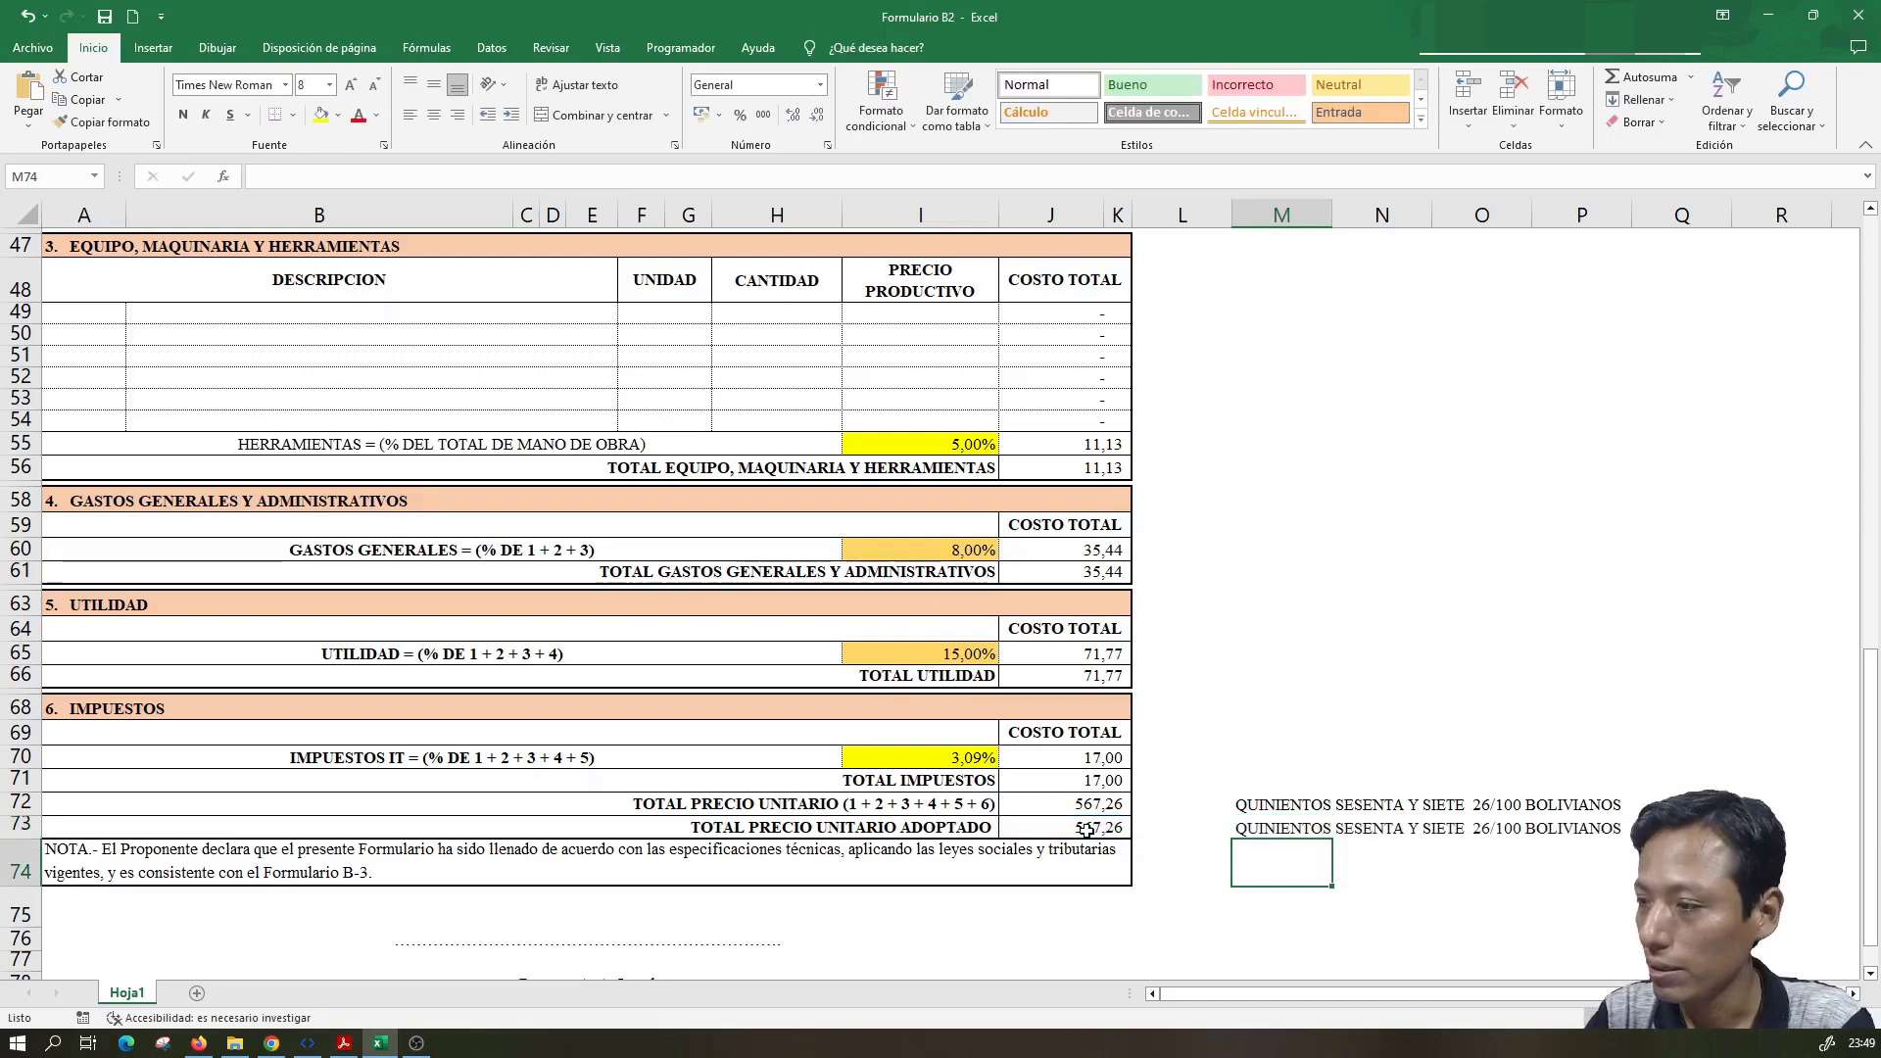
key(Up)
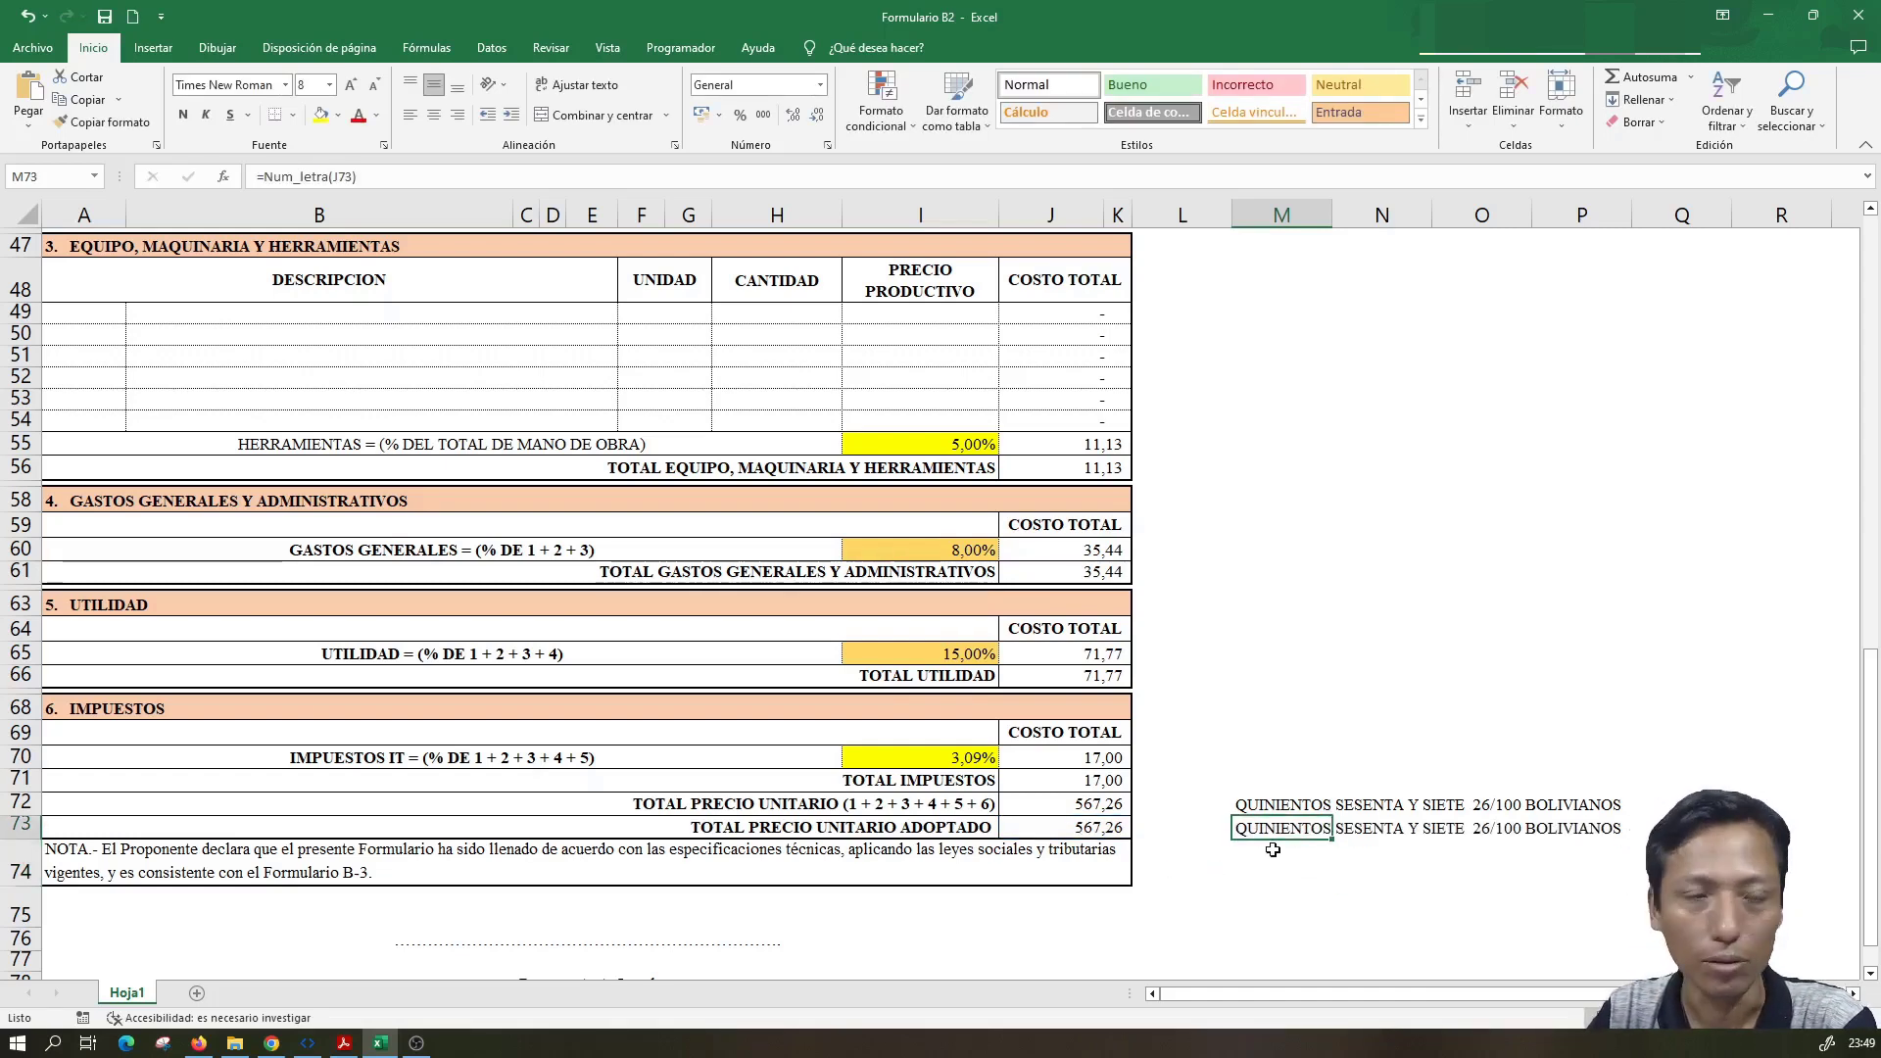
click(1272, 805)
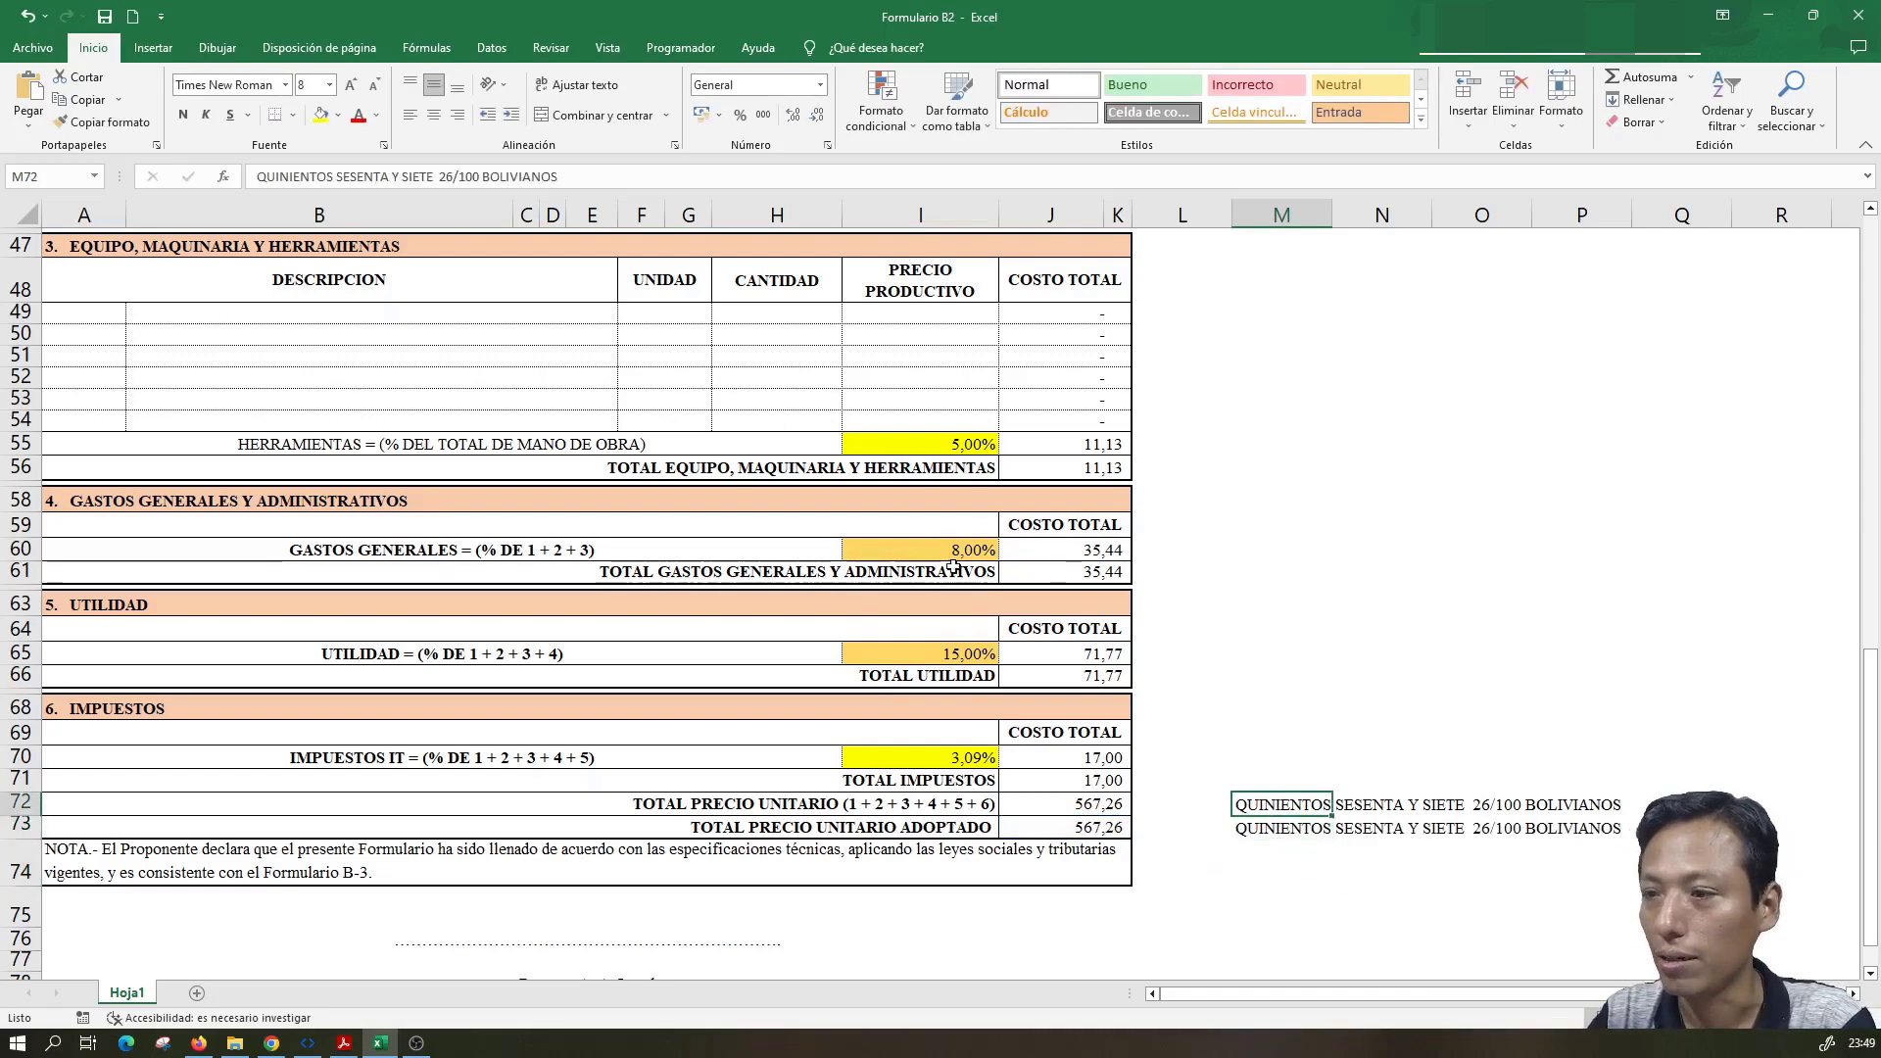
- Change the Maestro Electricista quantity in H35 to 8
scroll(950, 558, up, 2)
scroll(948, 529, up, 3)
scroll(945, 492, up, 2)
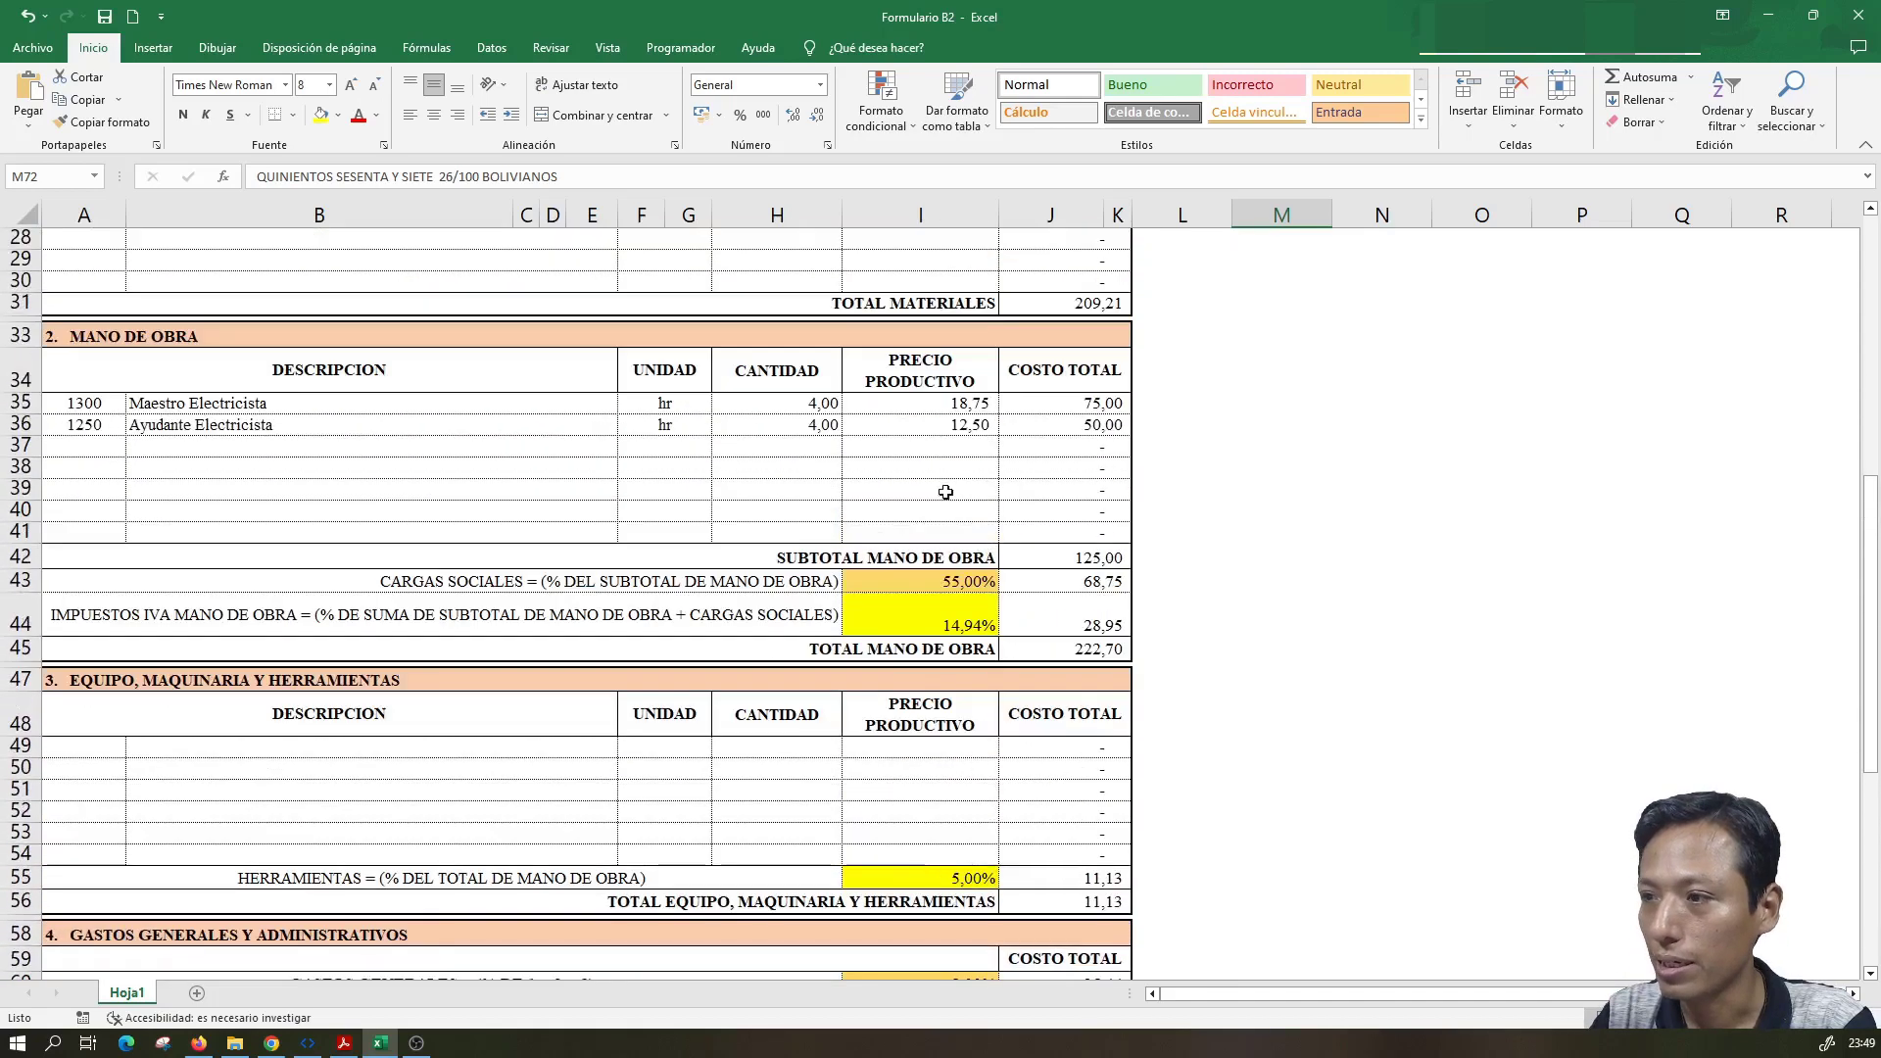
click(801, 404)
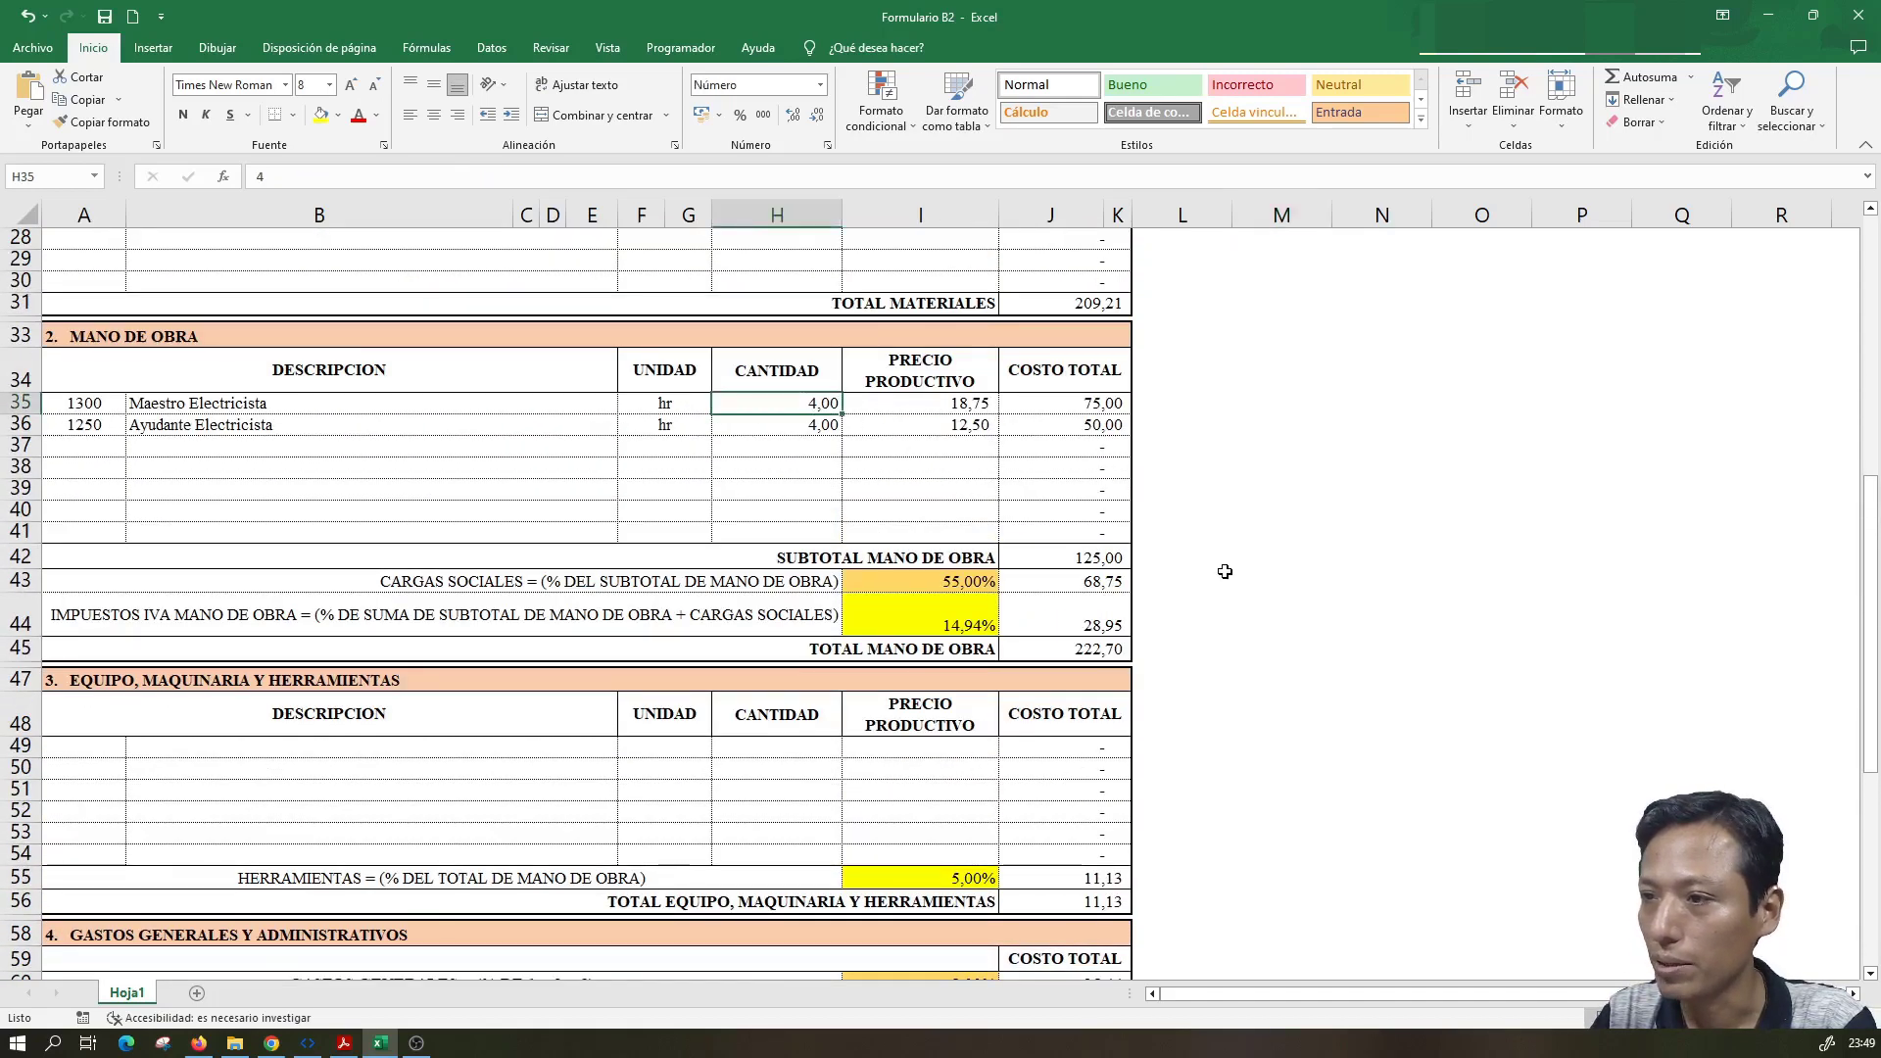
scroll(1224, 571, down, 1)
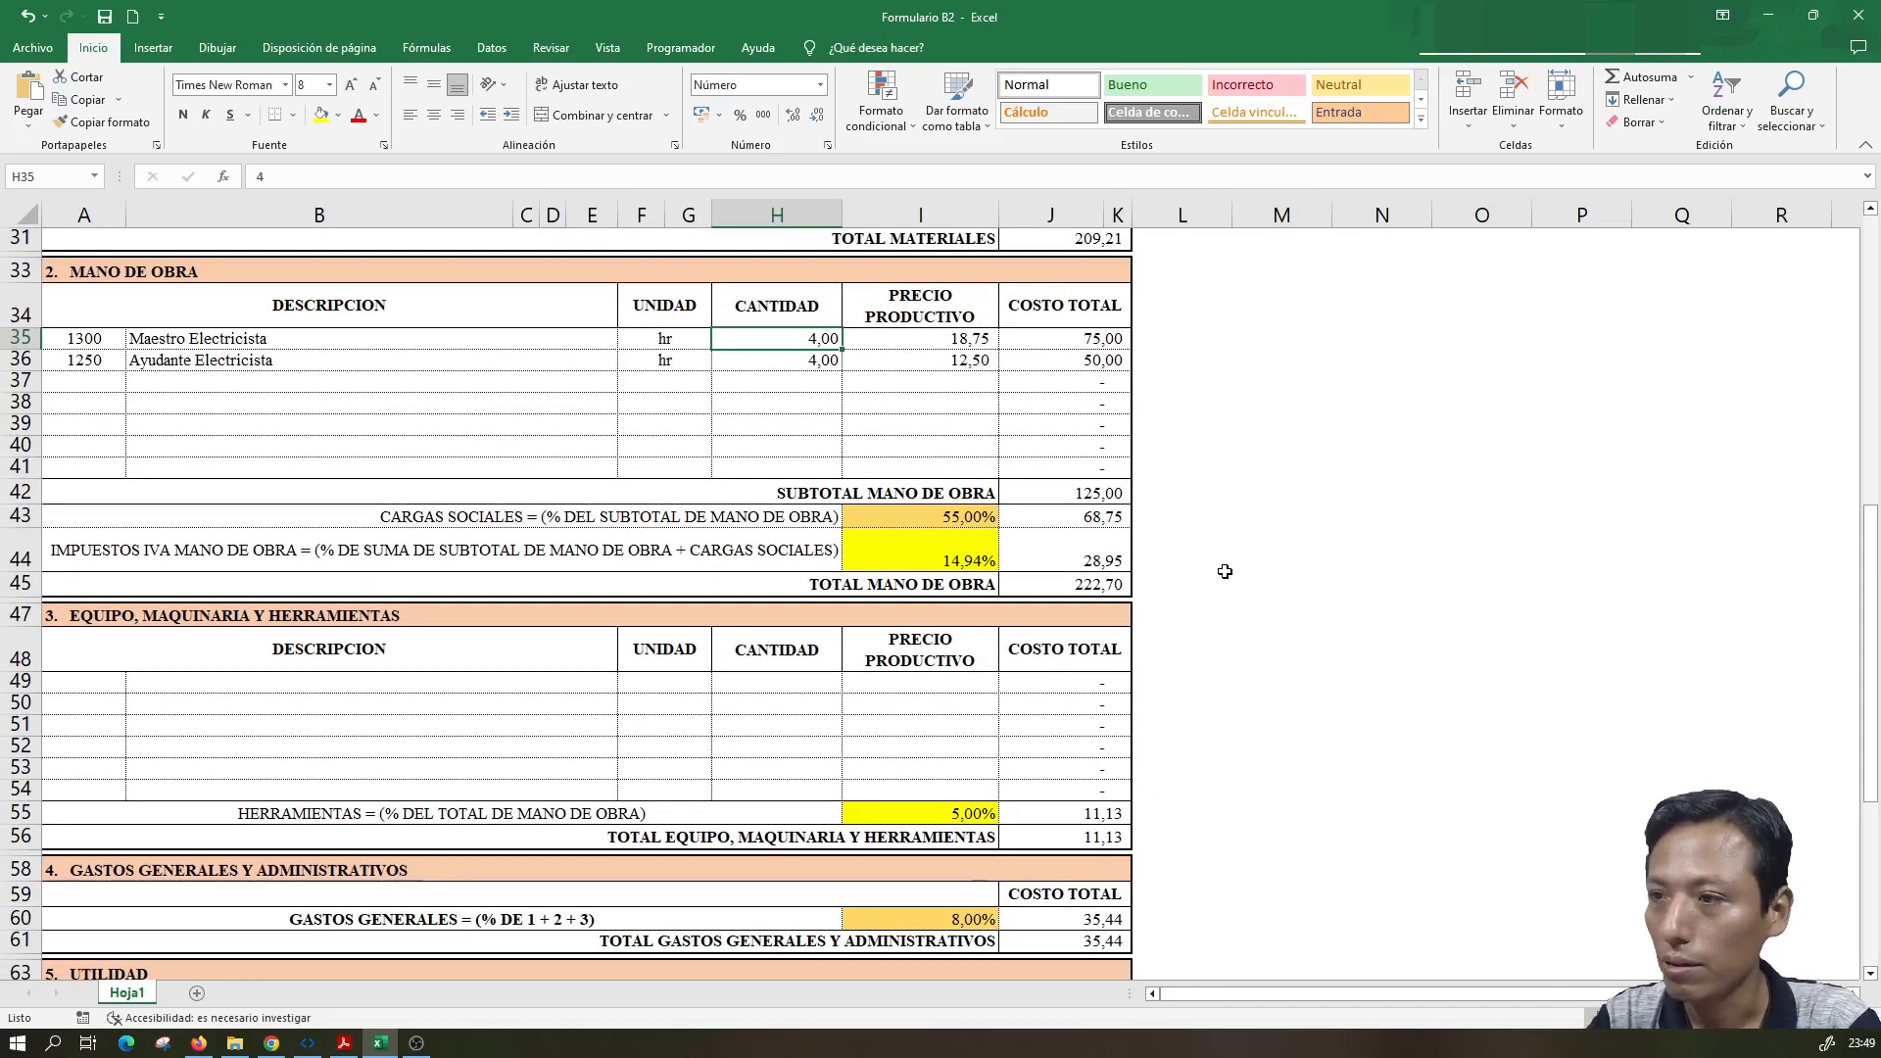
text(8)
key(Return)
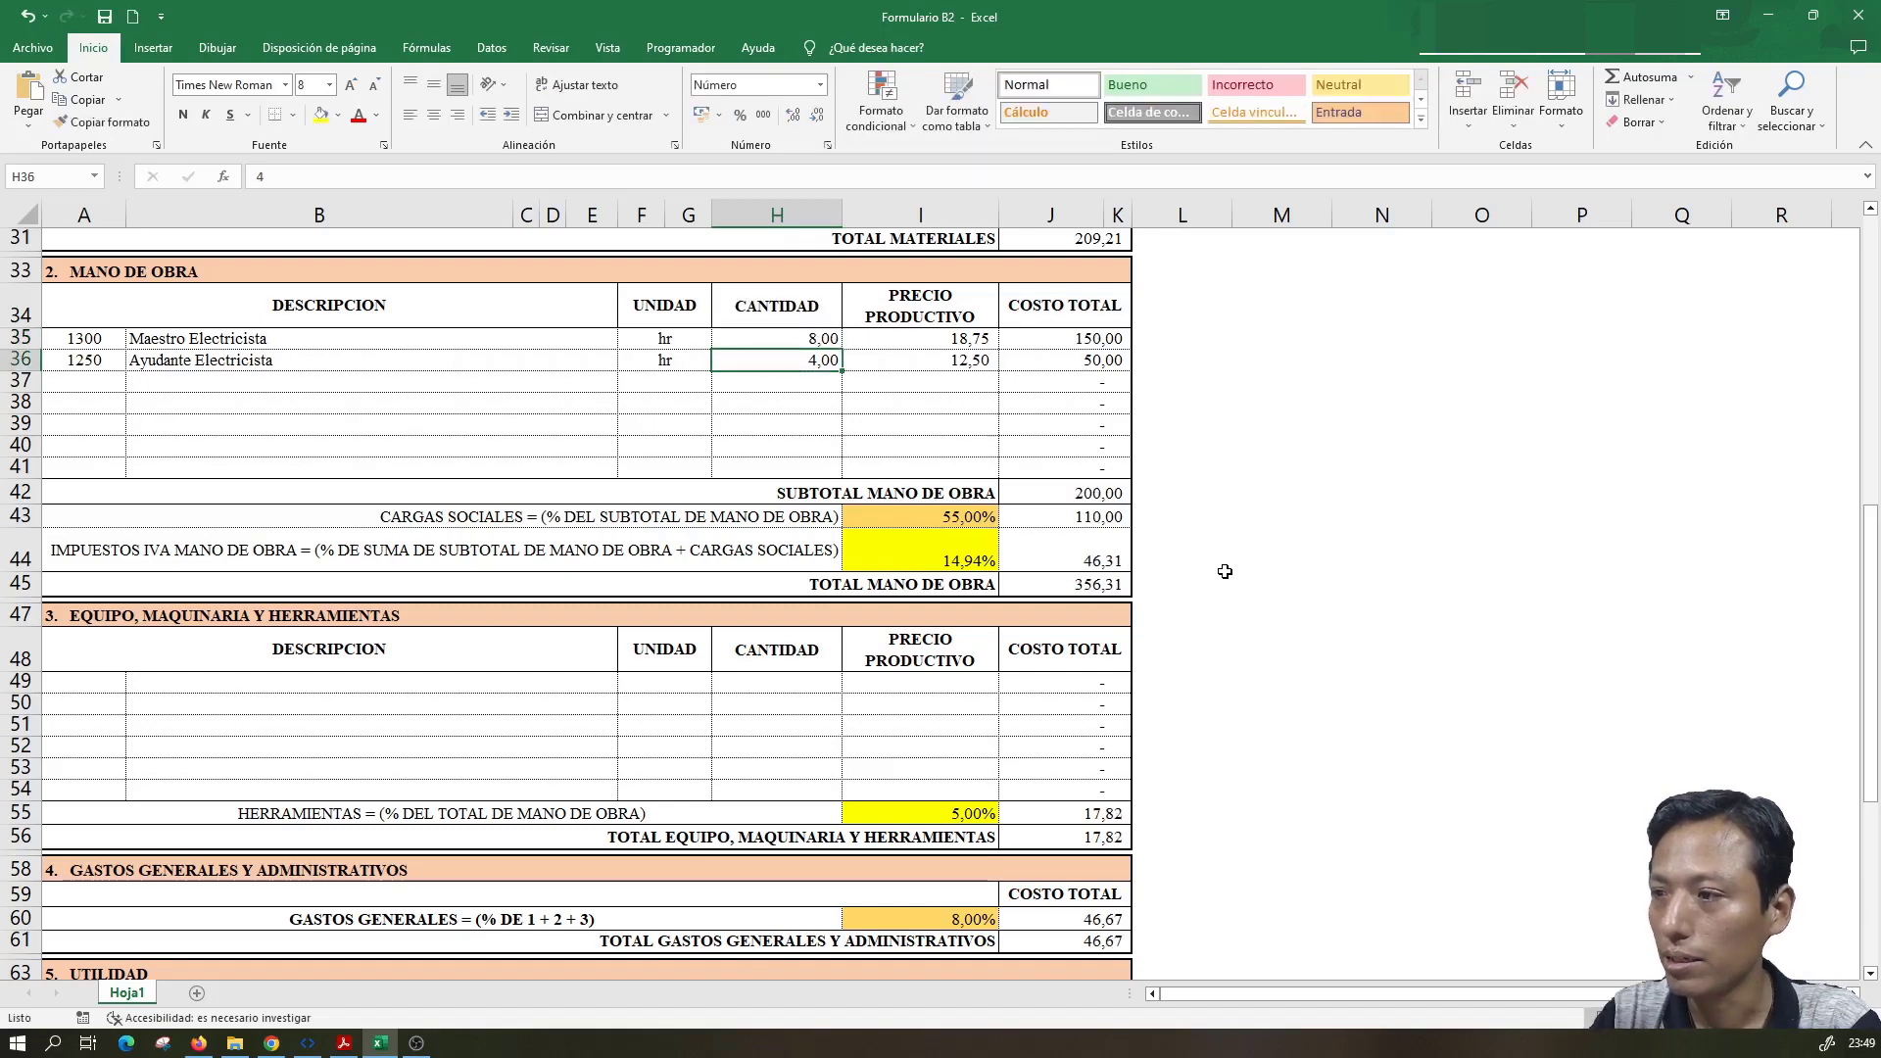
- Verify M73 now reads SETECIENTOS CUARENTA Y SEIS 90/100 BOLIVIANOS for the 746,90 total
scroll(1110, 509, down, 3)
scroll(1114, 627, down, 3)
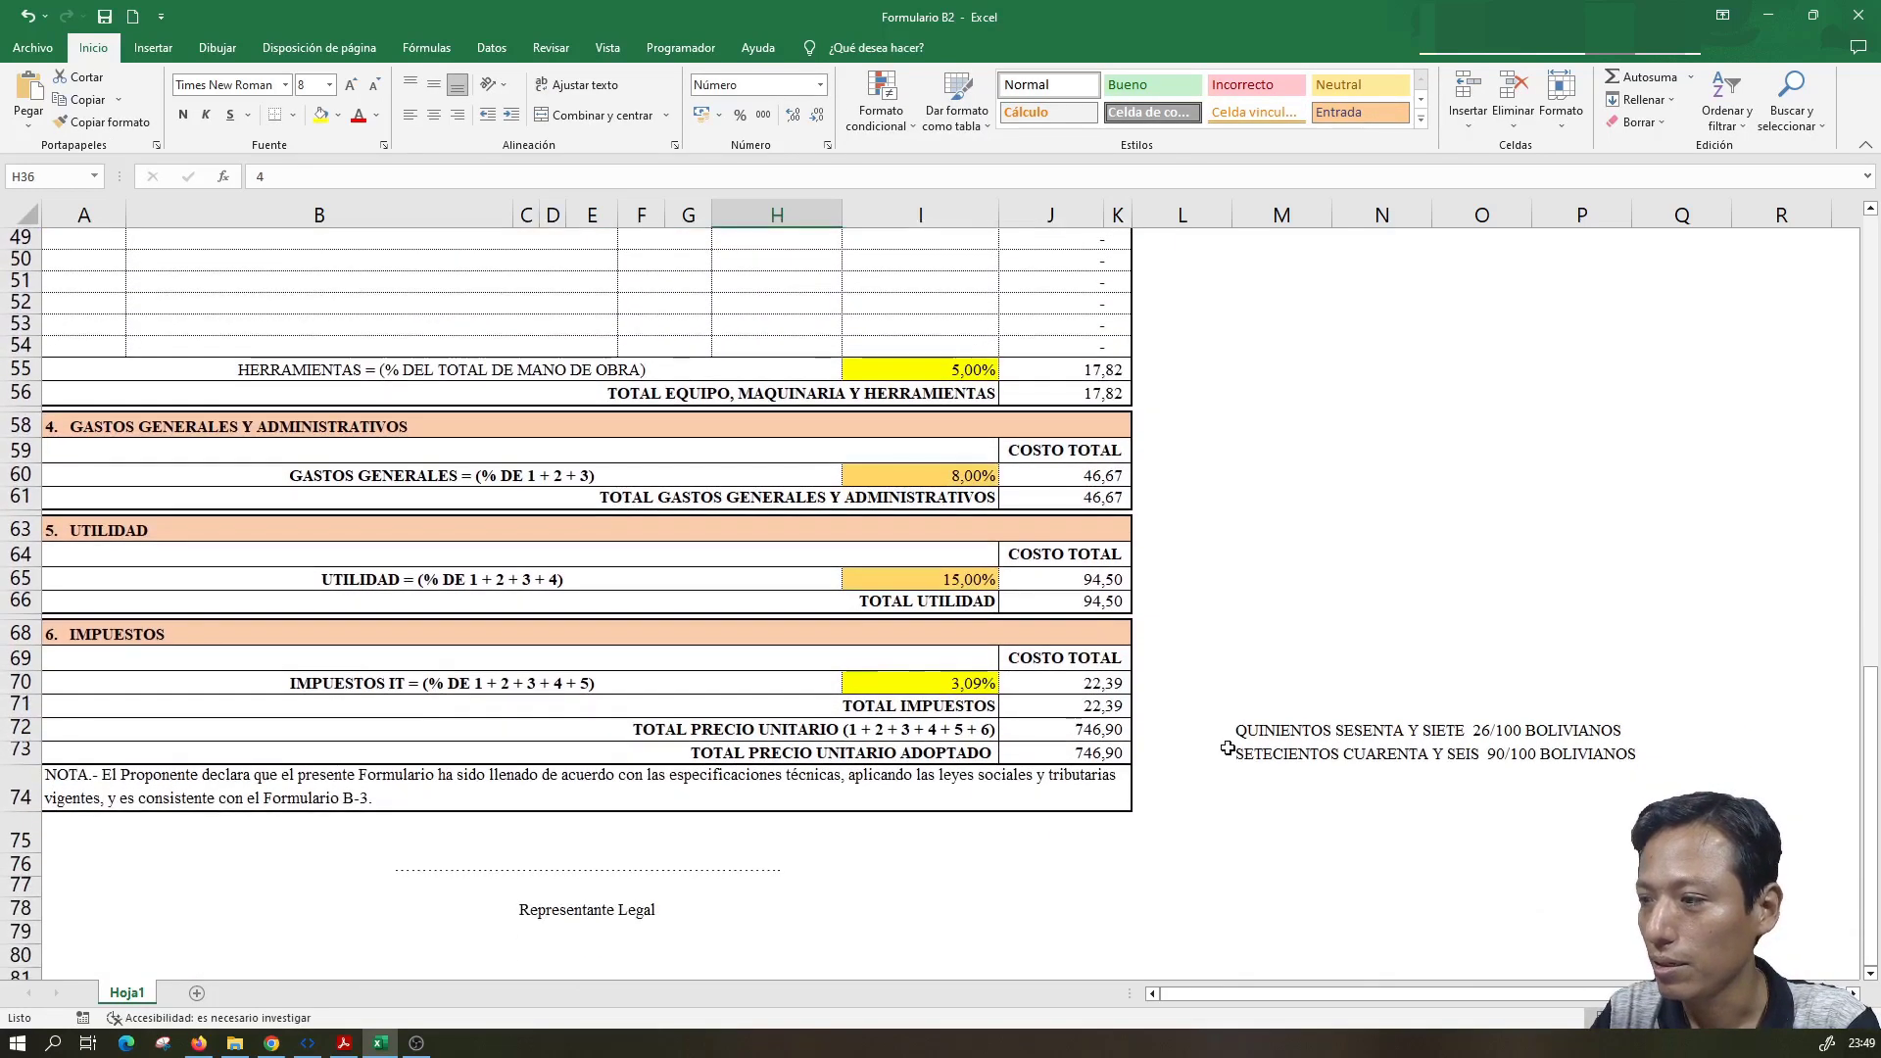
click(1118, 753)
click(1281, 755)
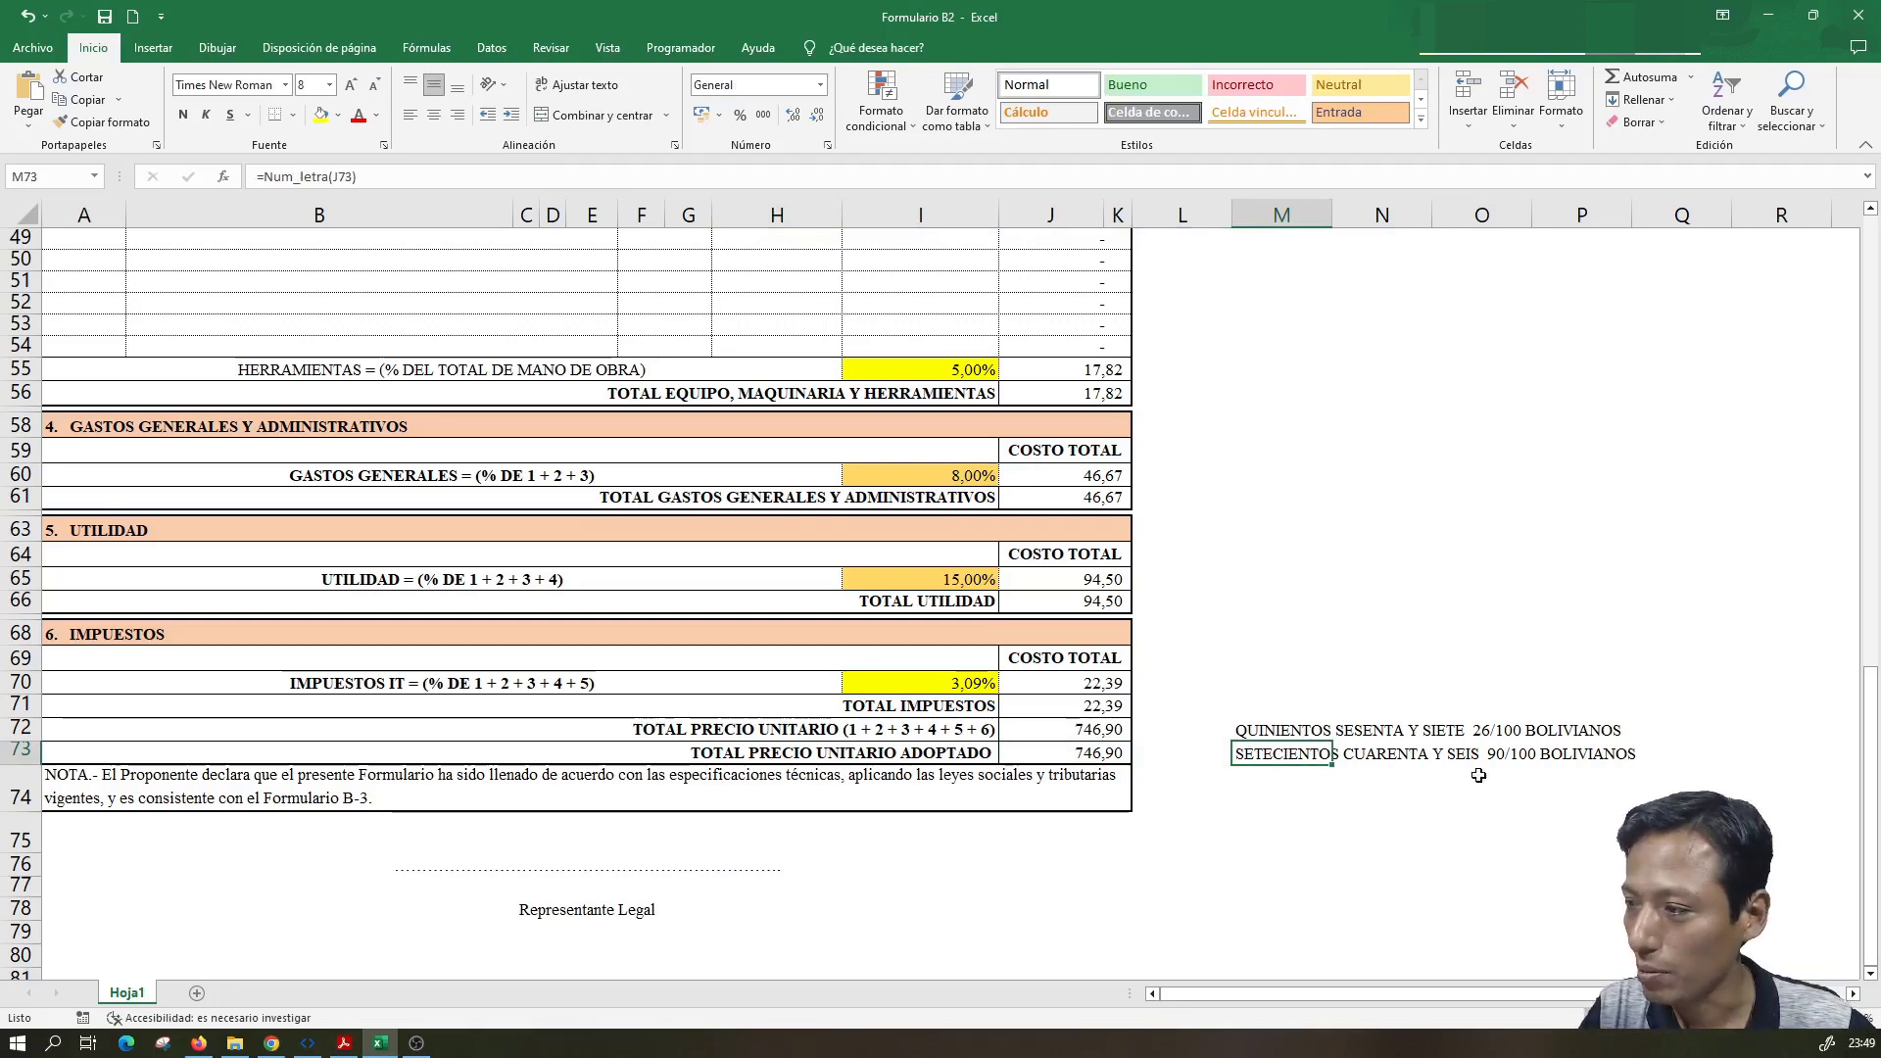
click(1125, 755)
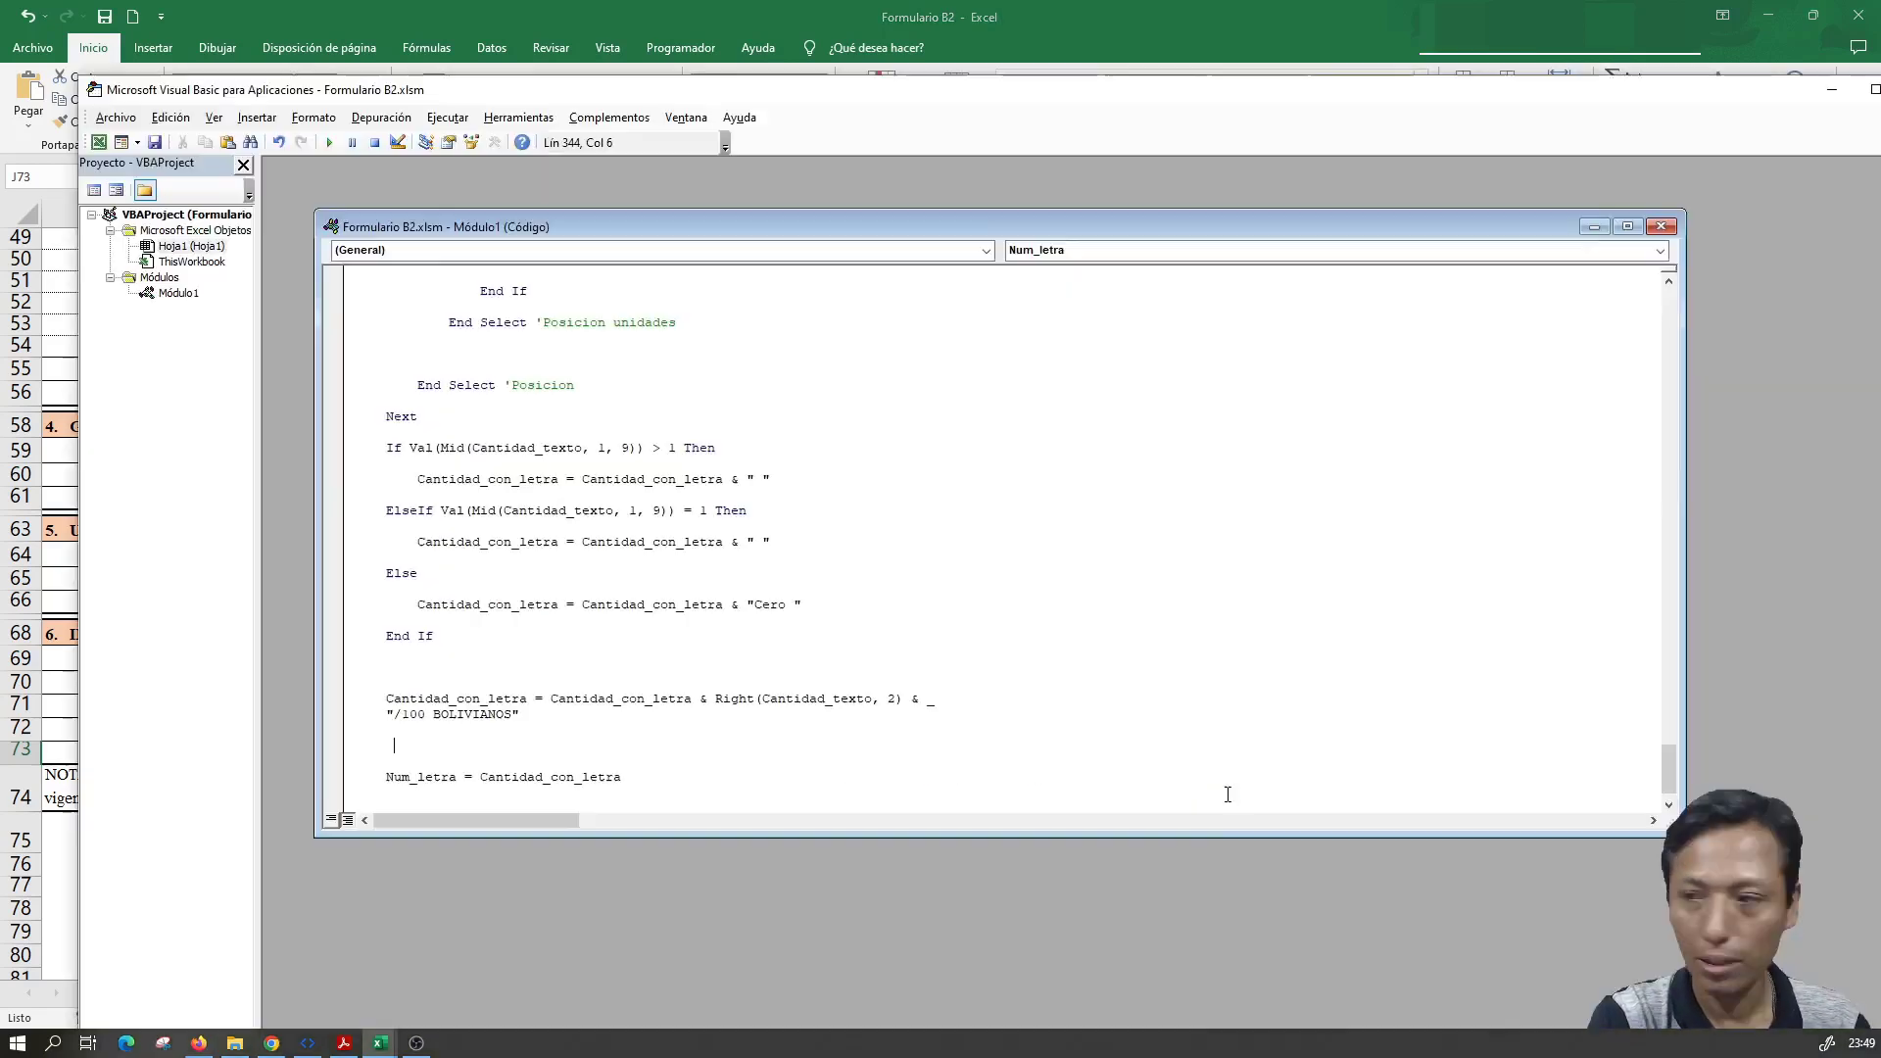
- Replace BOLIVIANOS with PESOS in the Num_letra code's '/100' currency text
key(alt+F11)
scroll(616, 697, down, 1)
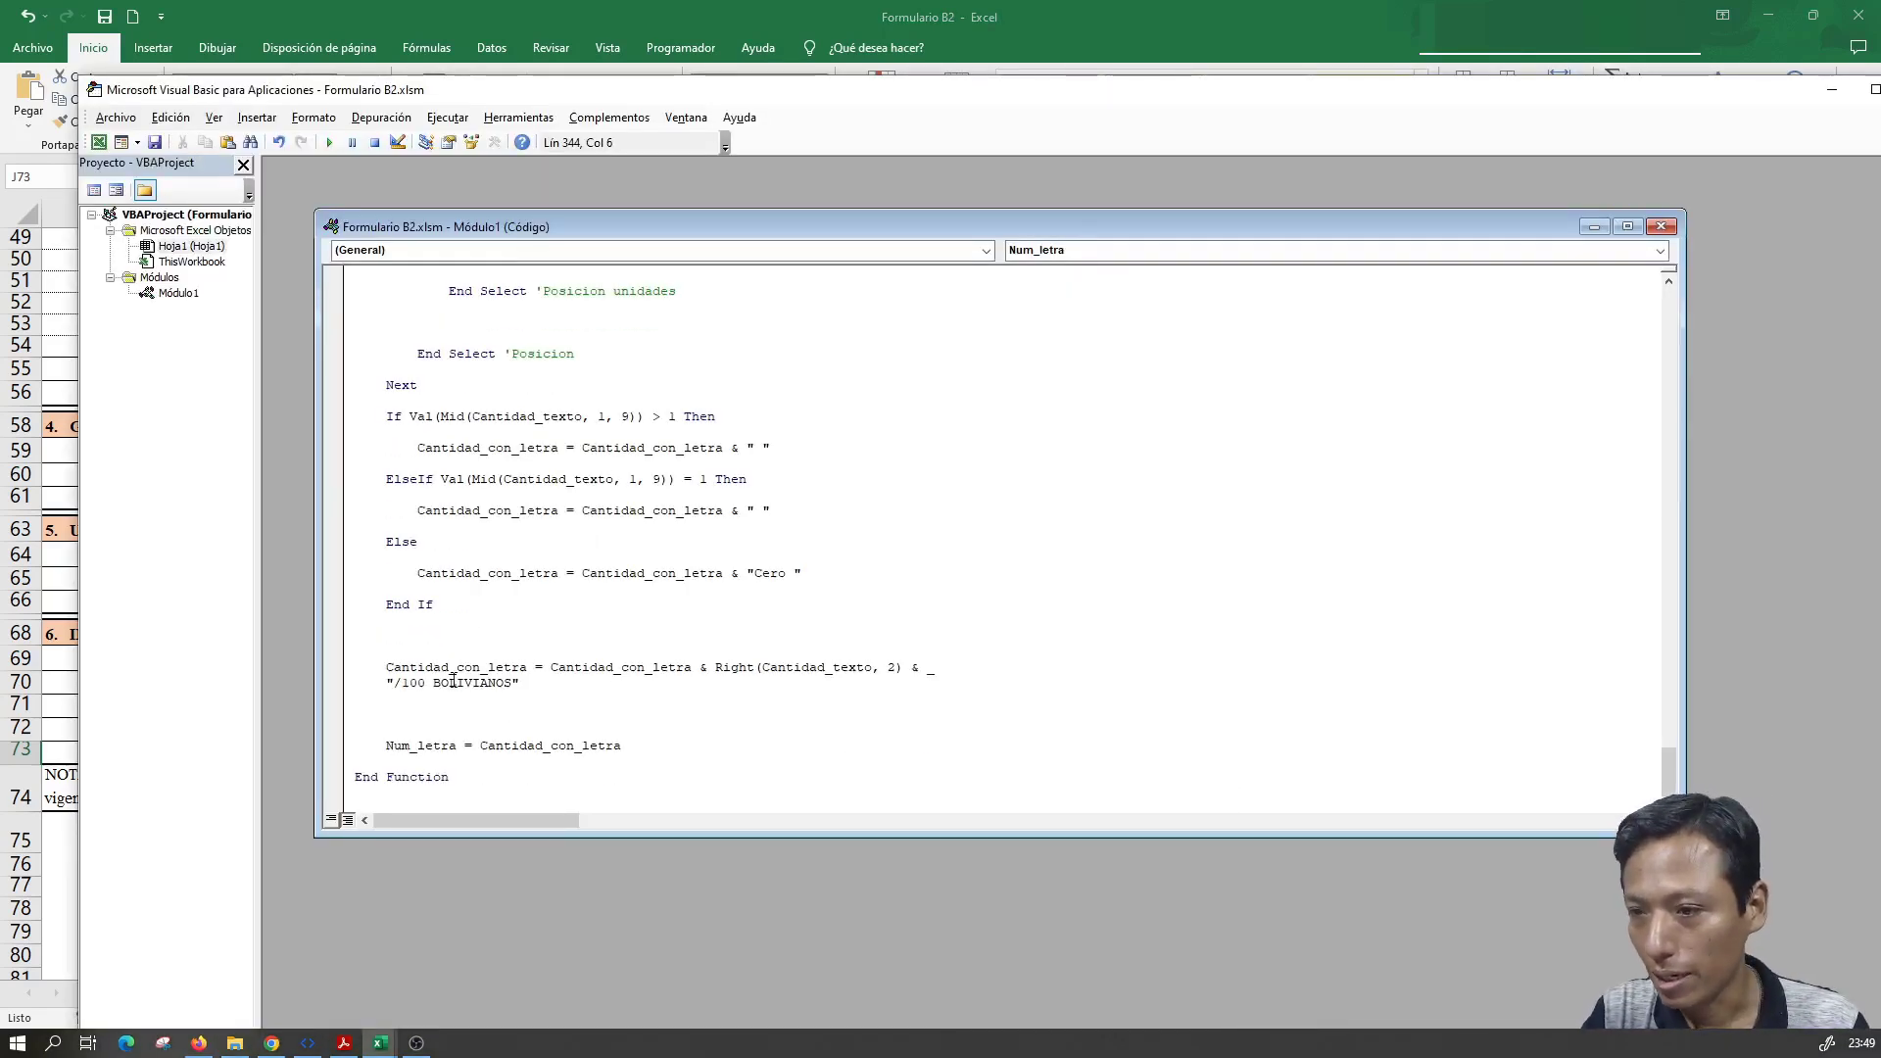
drag(434, 684, 509, 686)
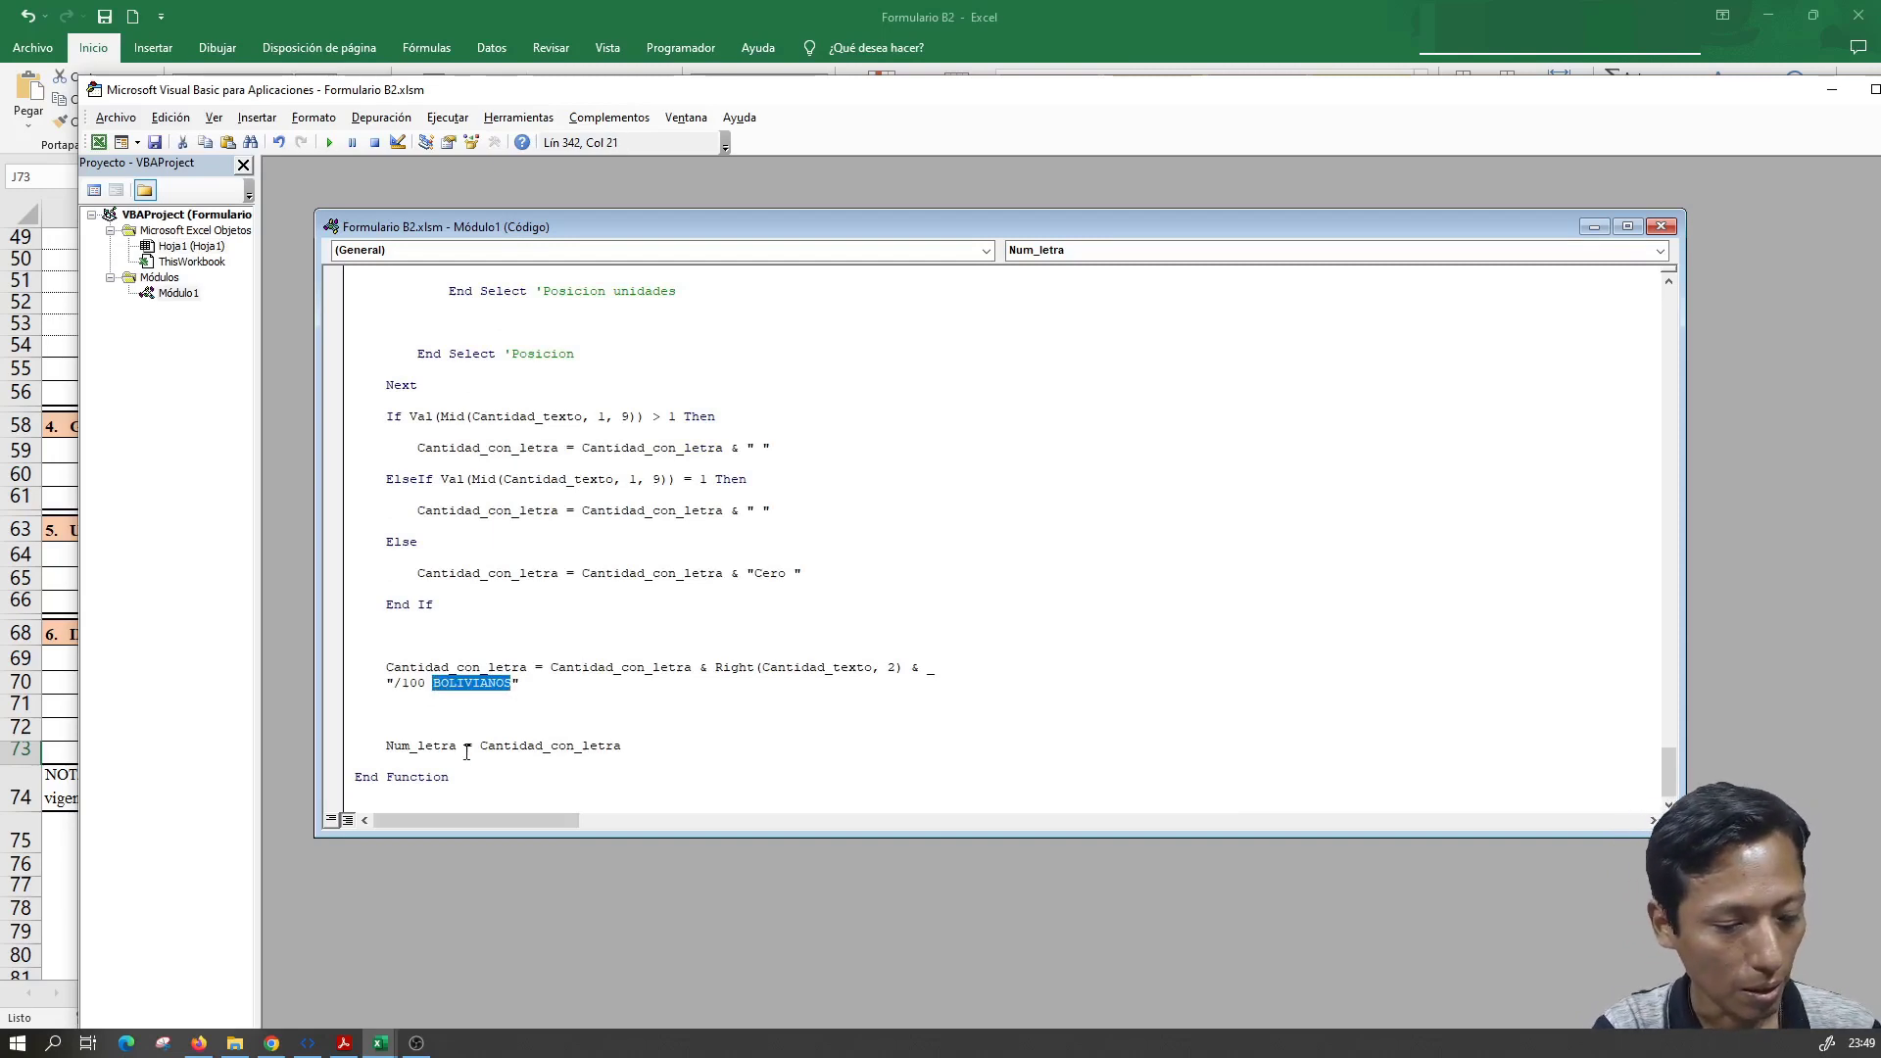
text(PESOS)
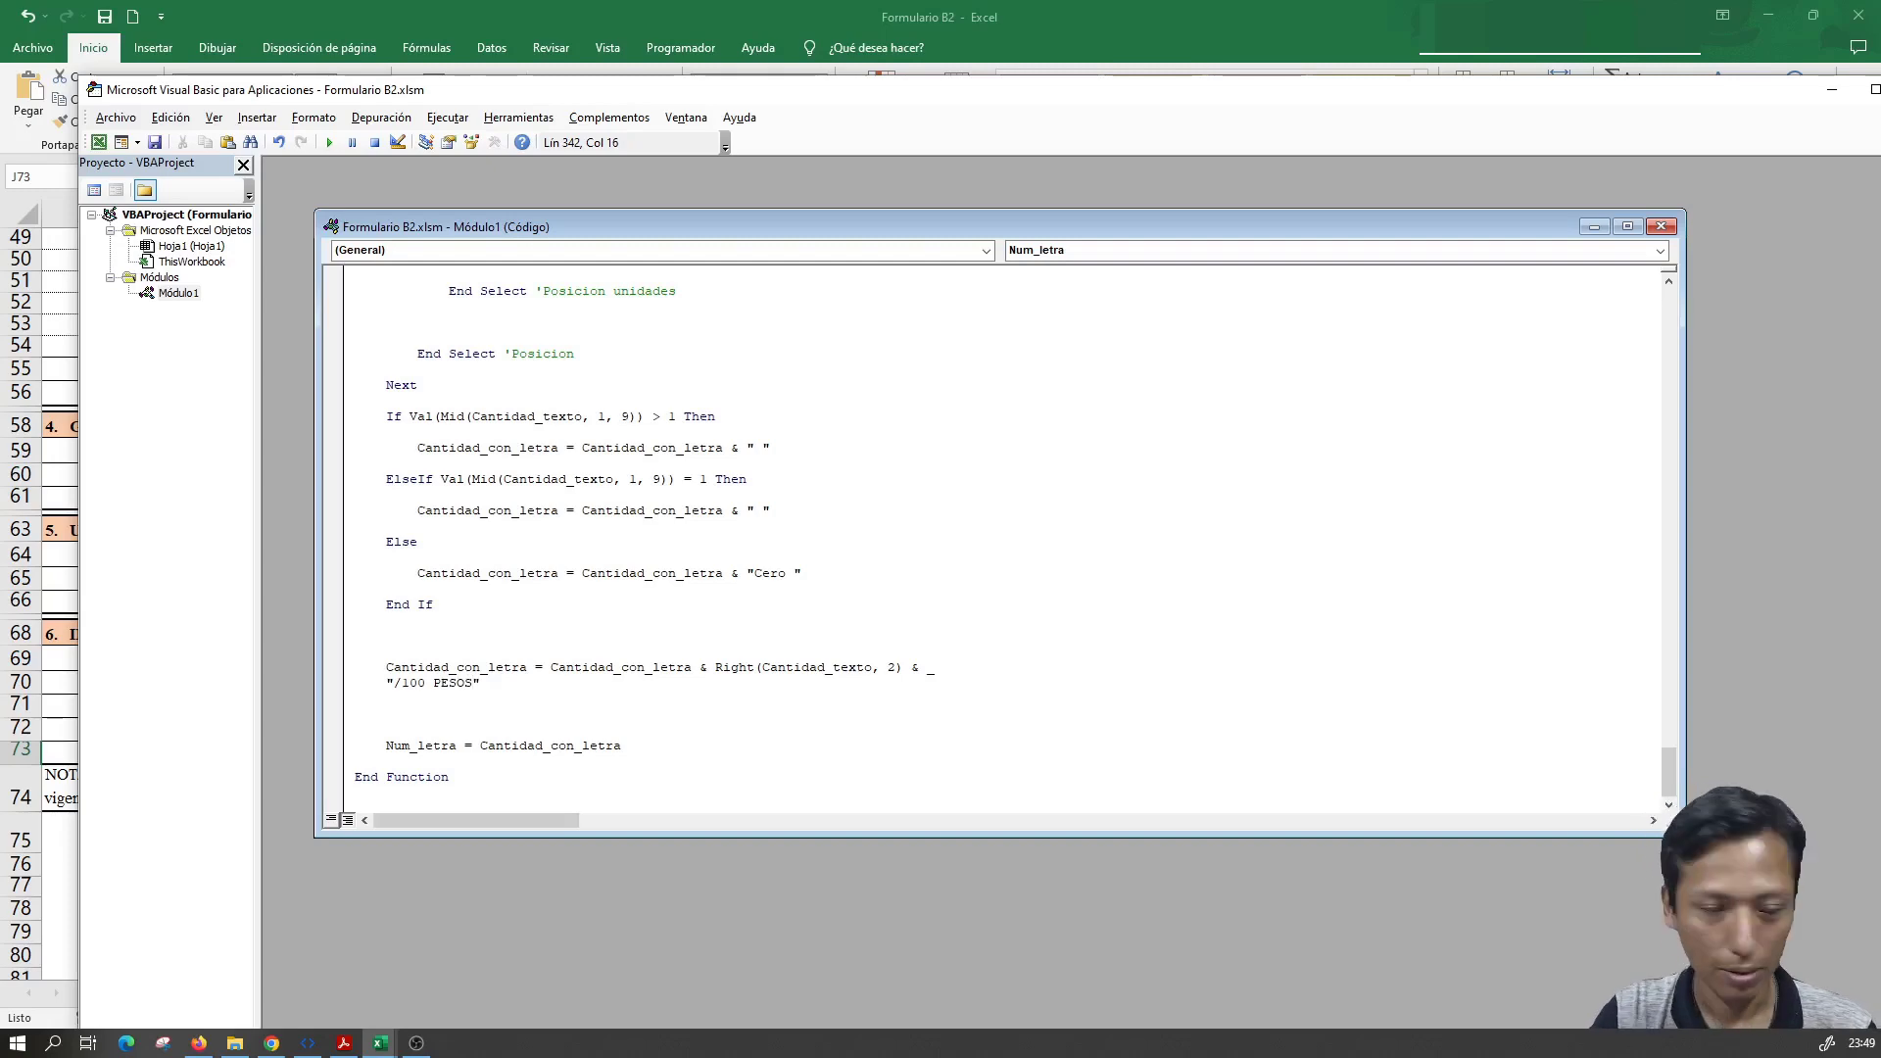
key(alt+F11)
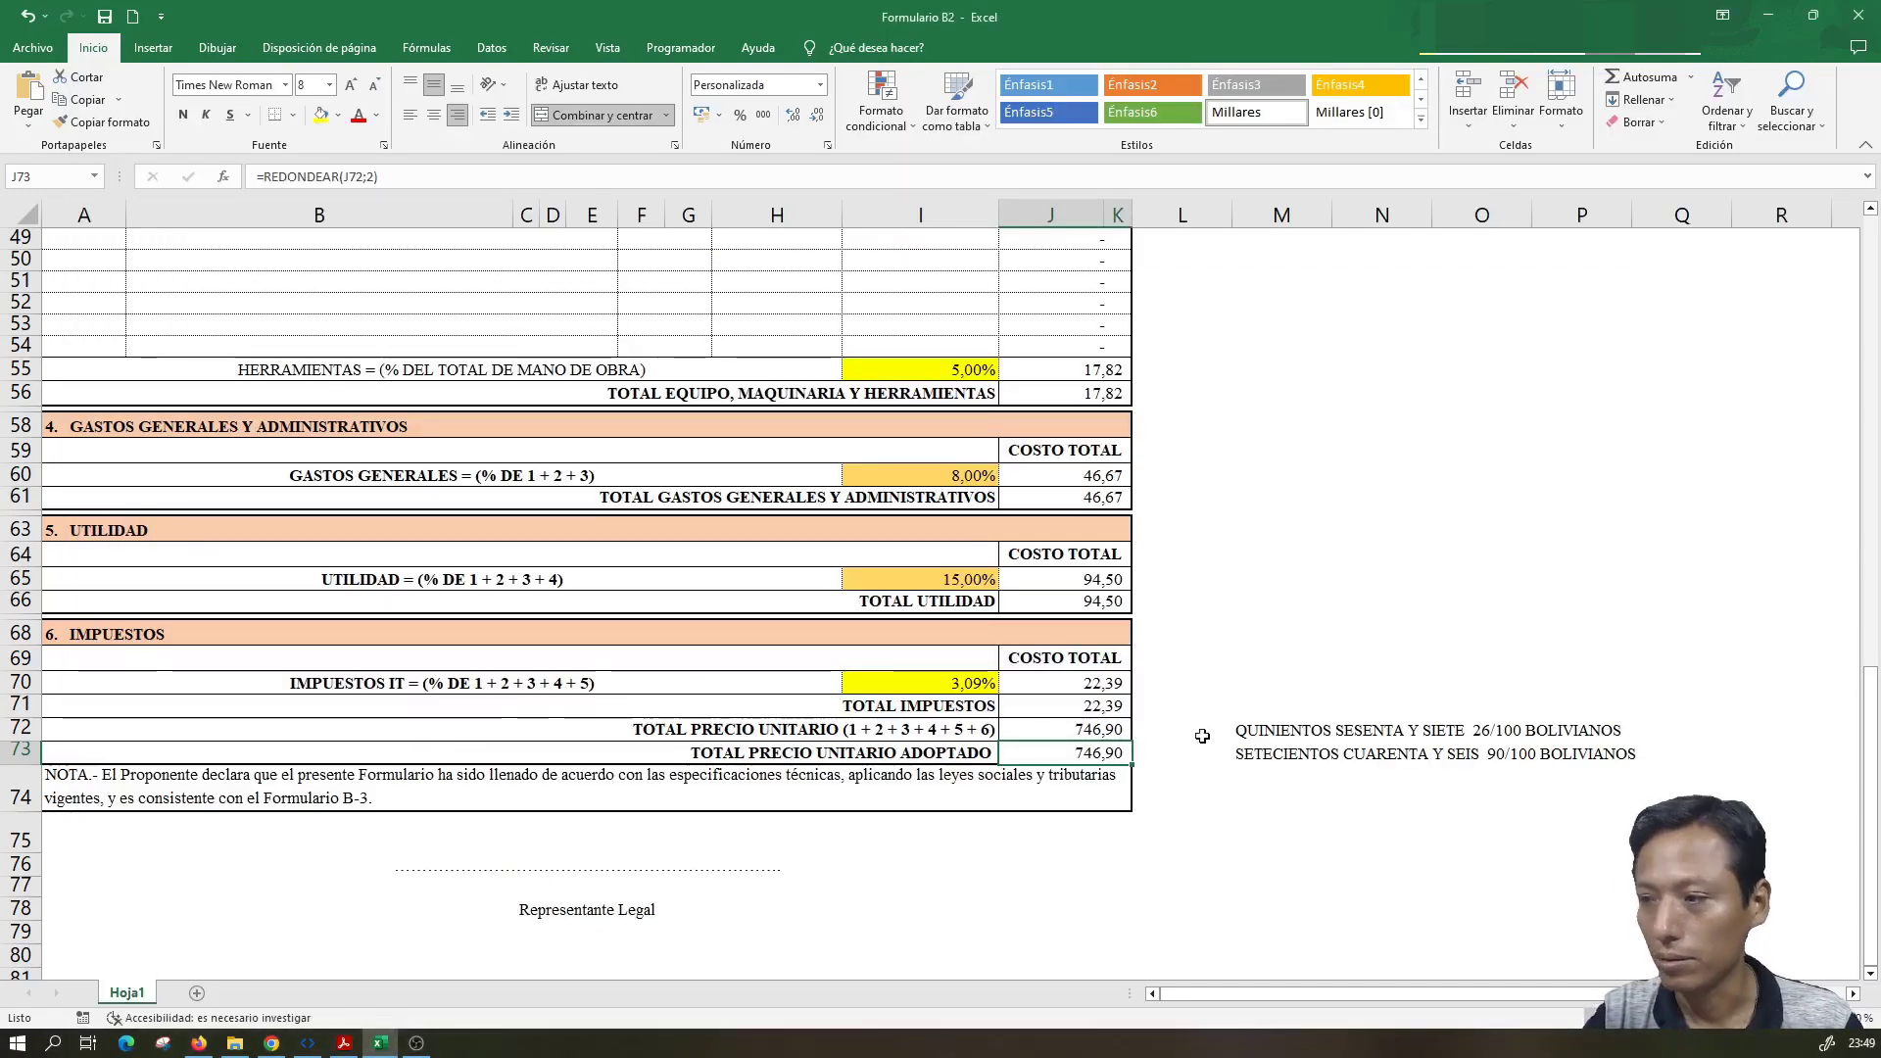
- Set H35 to 6 and confirm M73 reads SEISCIENTOS CINCUENTA Y SIETE 08/100 PESOS
scroll(854, 406, up, 4)
scroll(854, 405, up, 1)
click(823, 285)
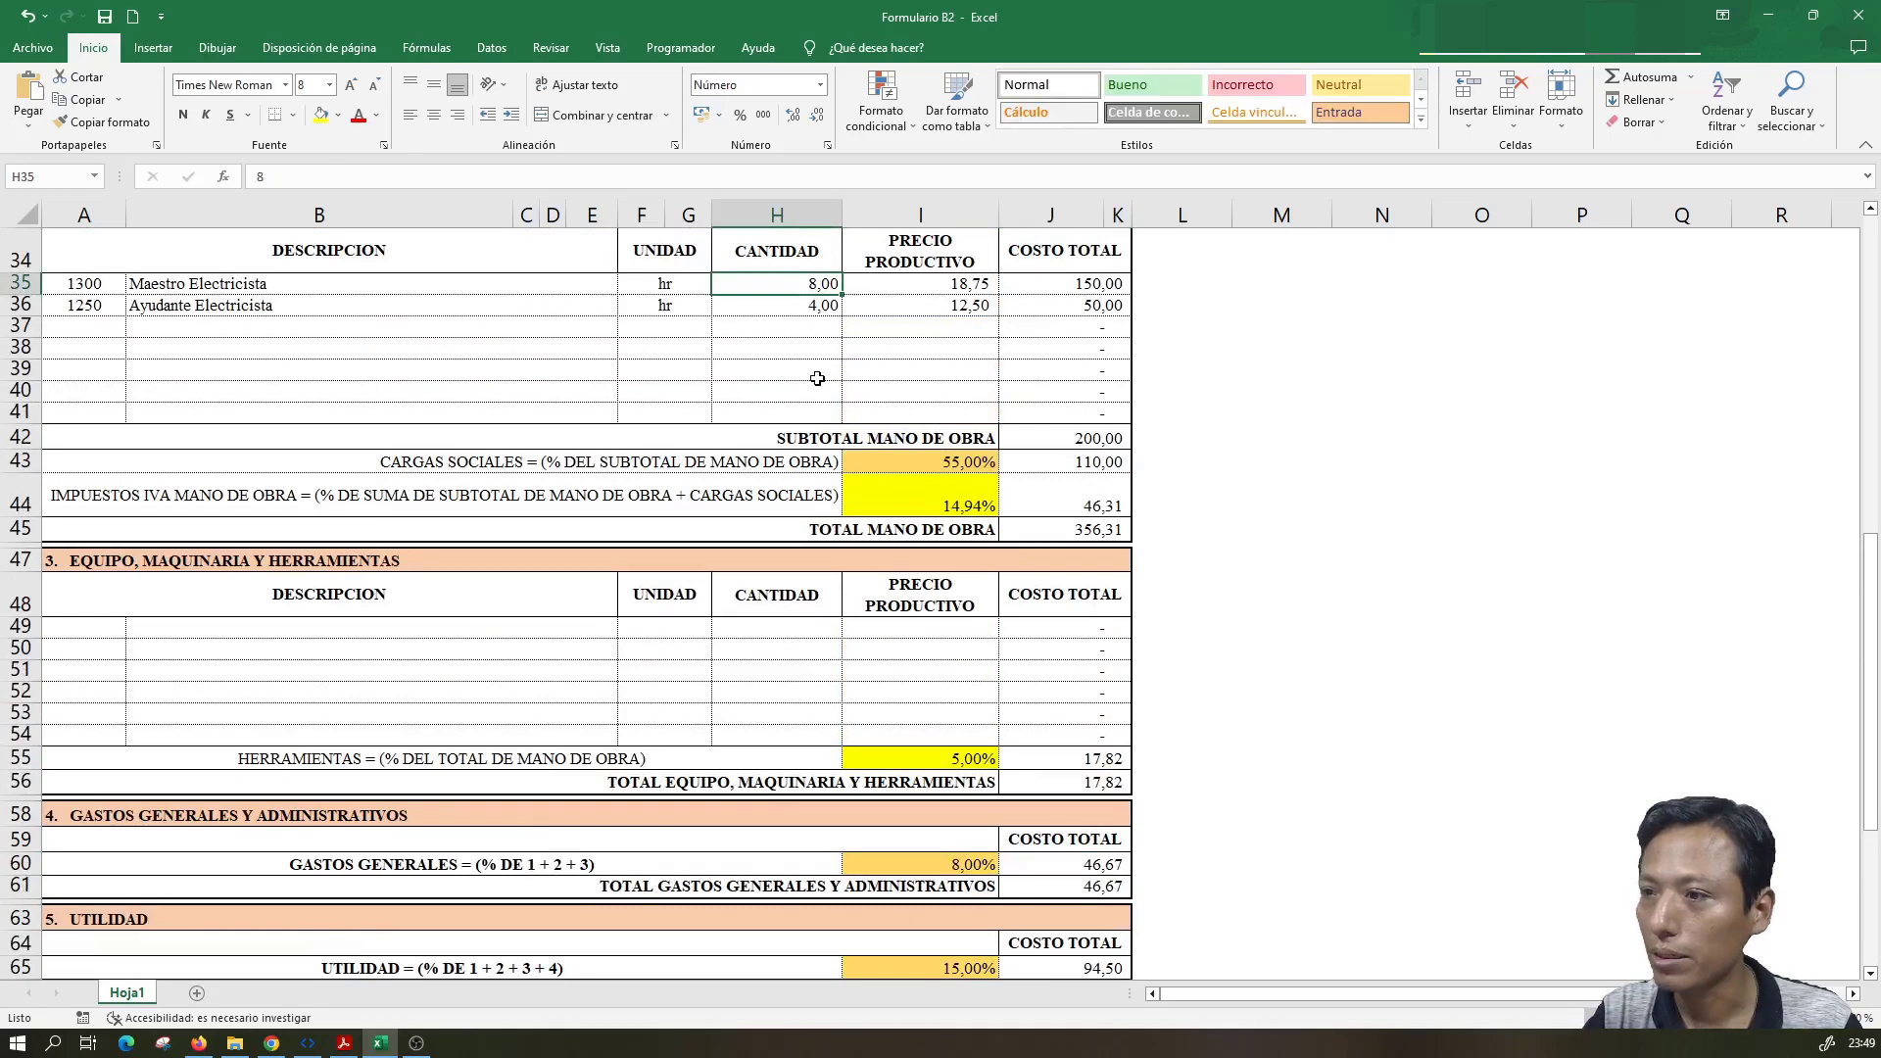
text(6)
key(Return)
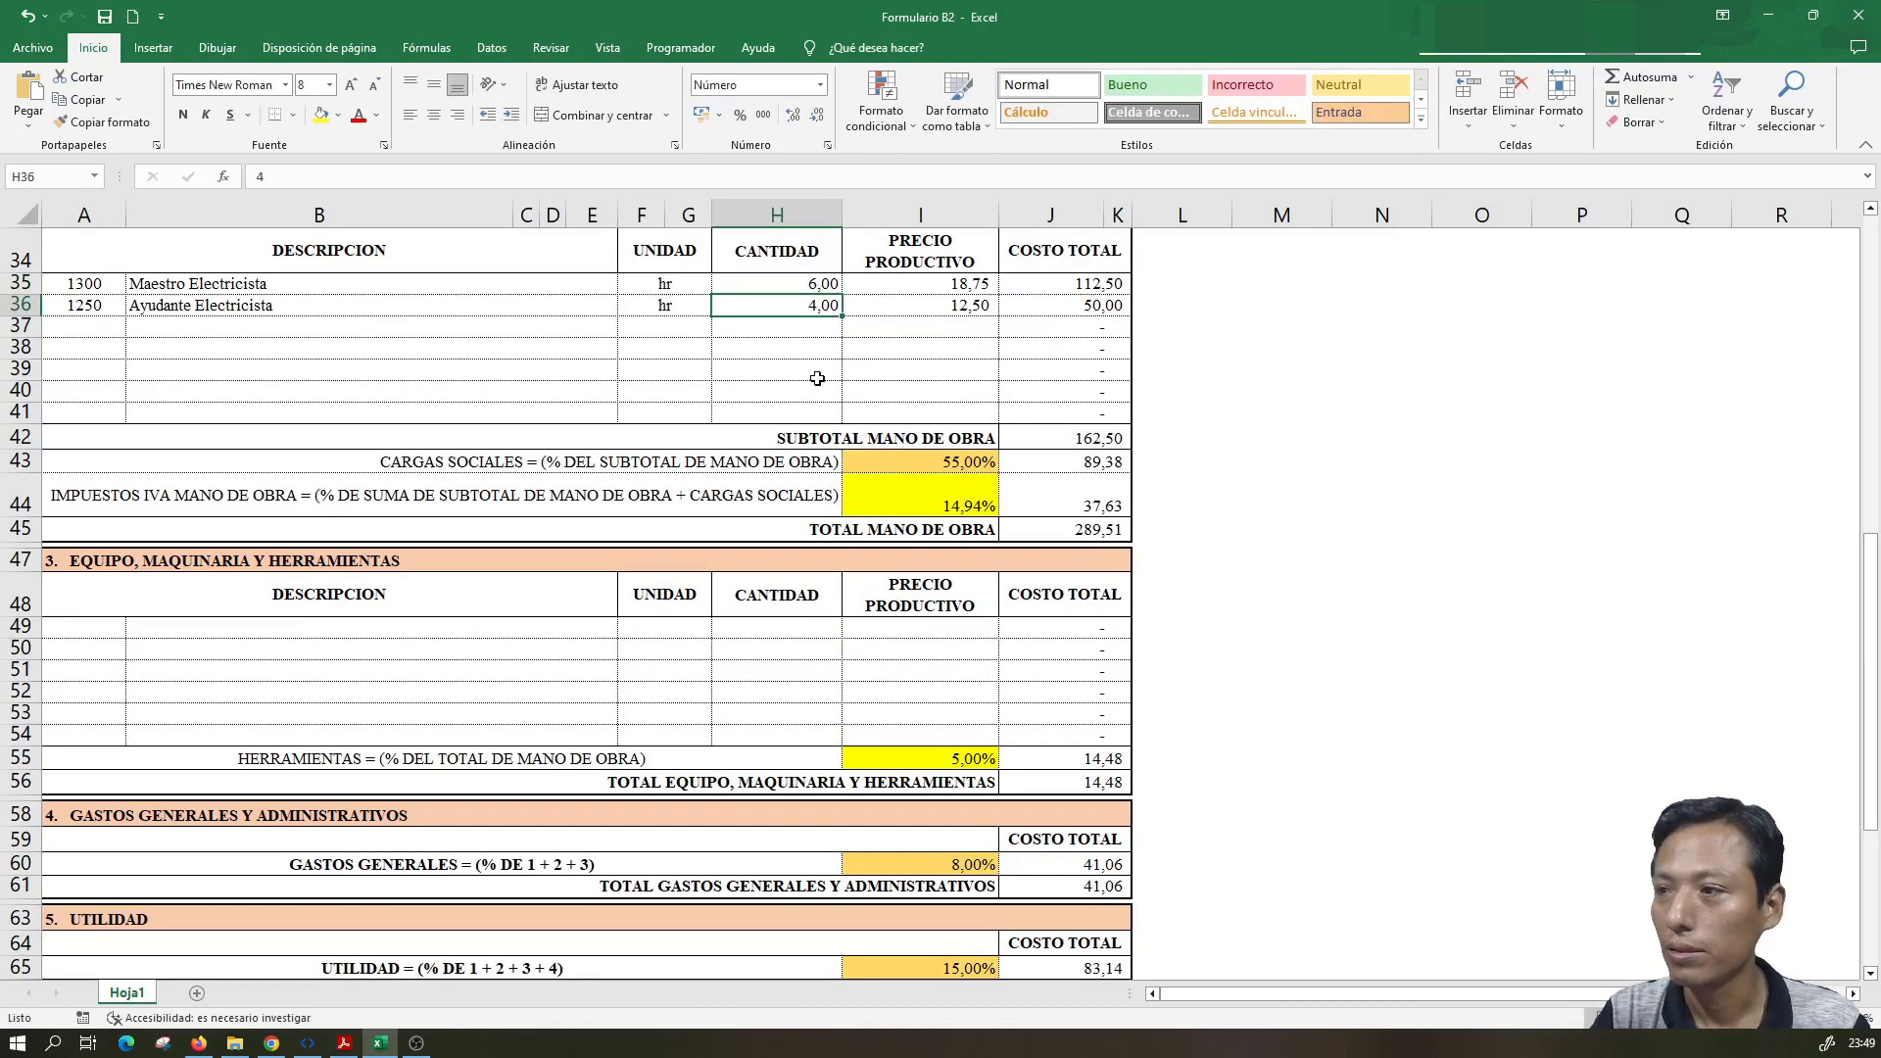
scroll(817, 378, down, 4)
scroll(817, 378, down, 1)
click(1308, 753)
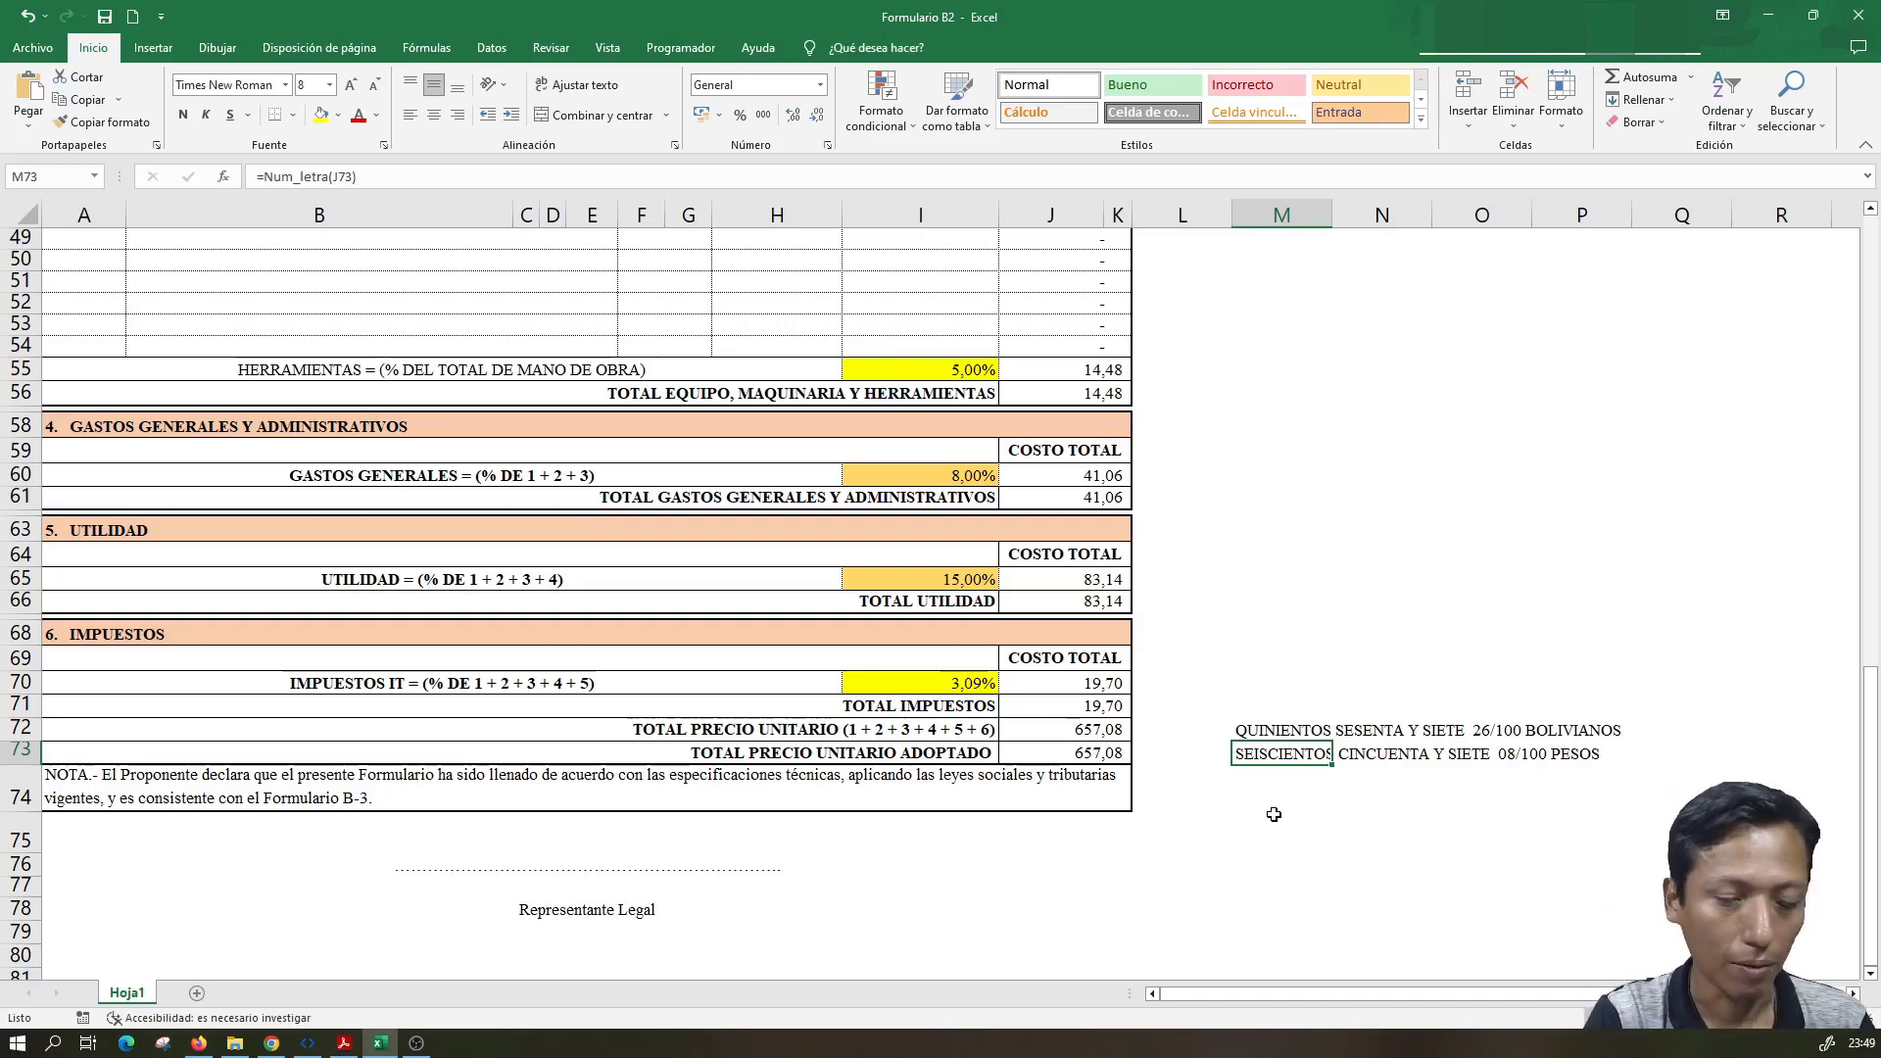
key(alt+F11)
- Change PESOS back to BOLIVIANOS in the Num_letra code and return to the worksheet
click(435, 683)
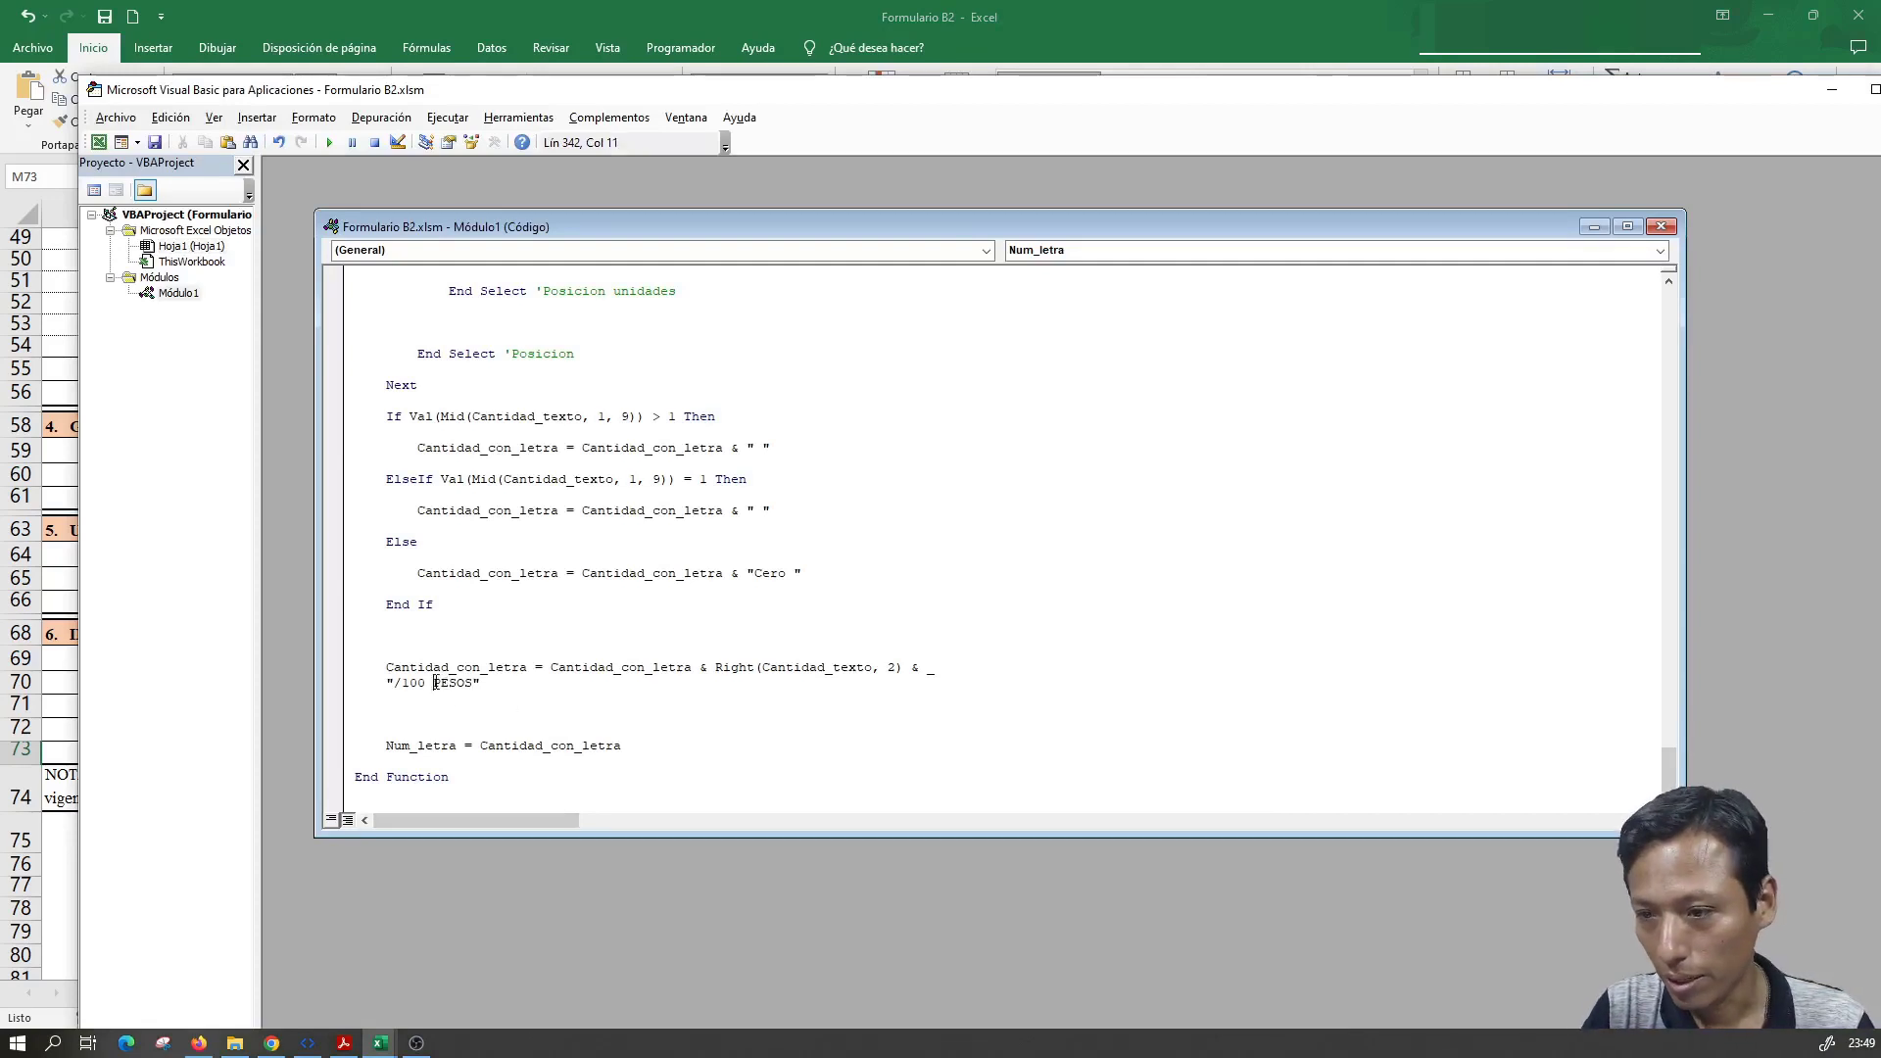
text(BOLI)
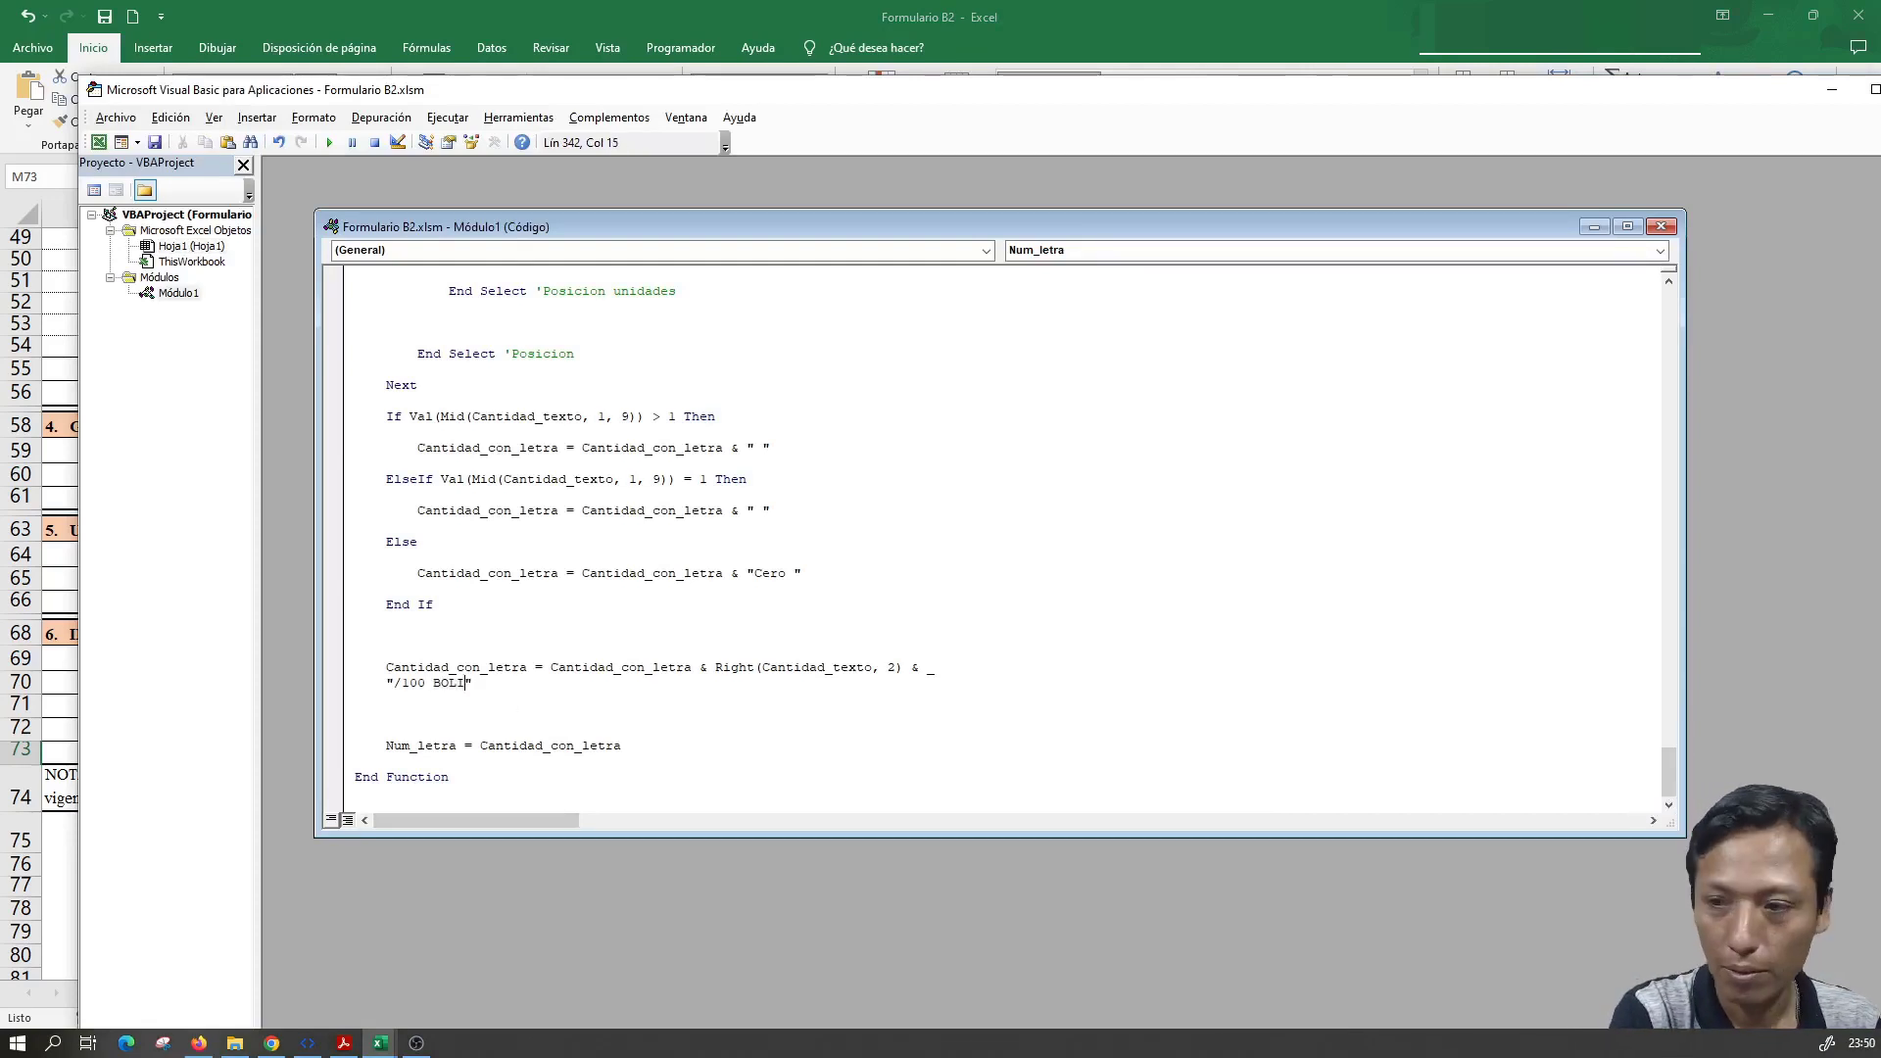
text(VIANOS)
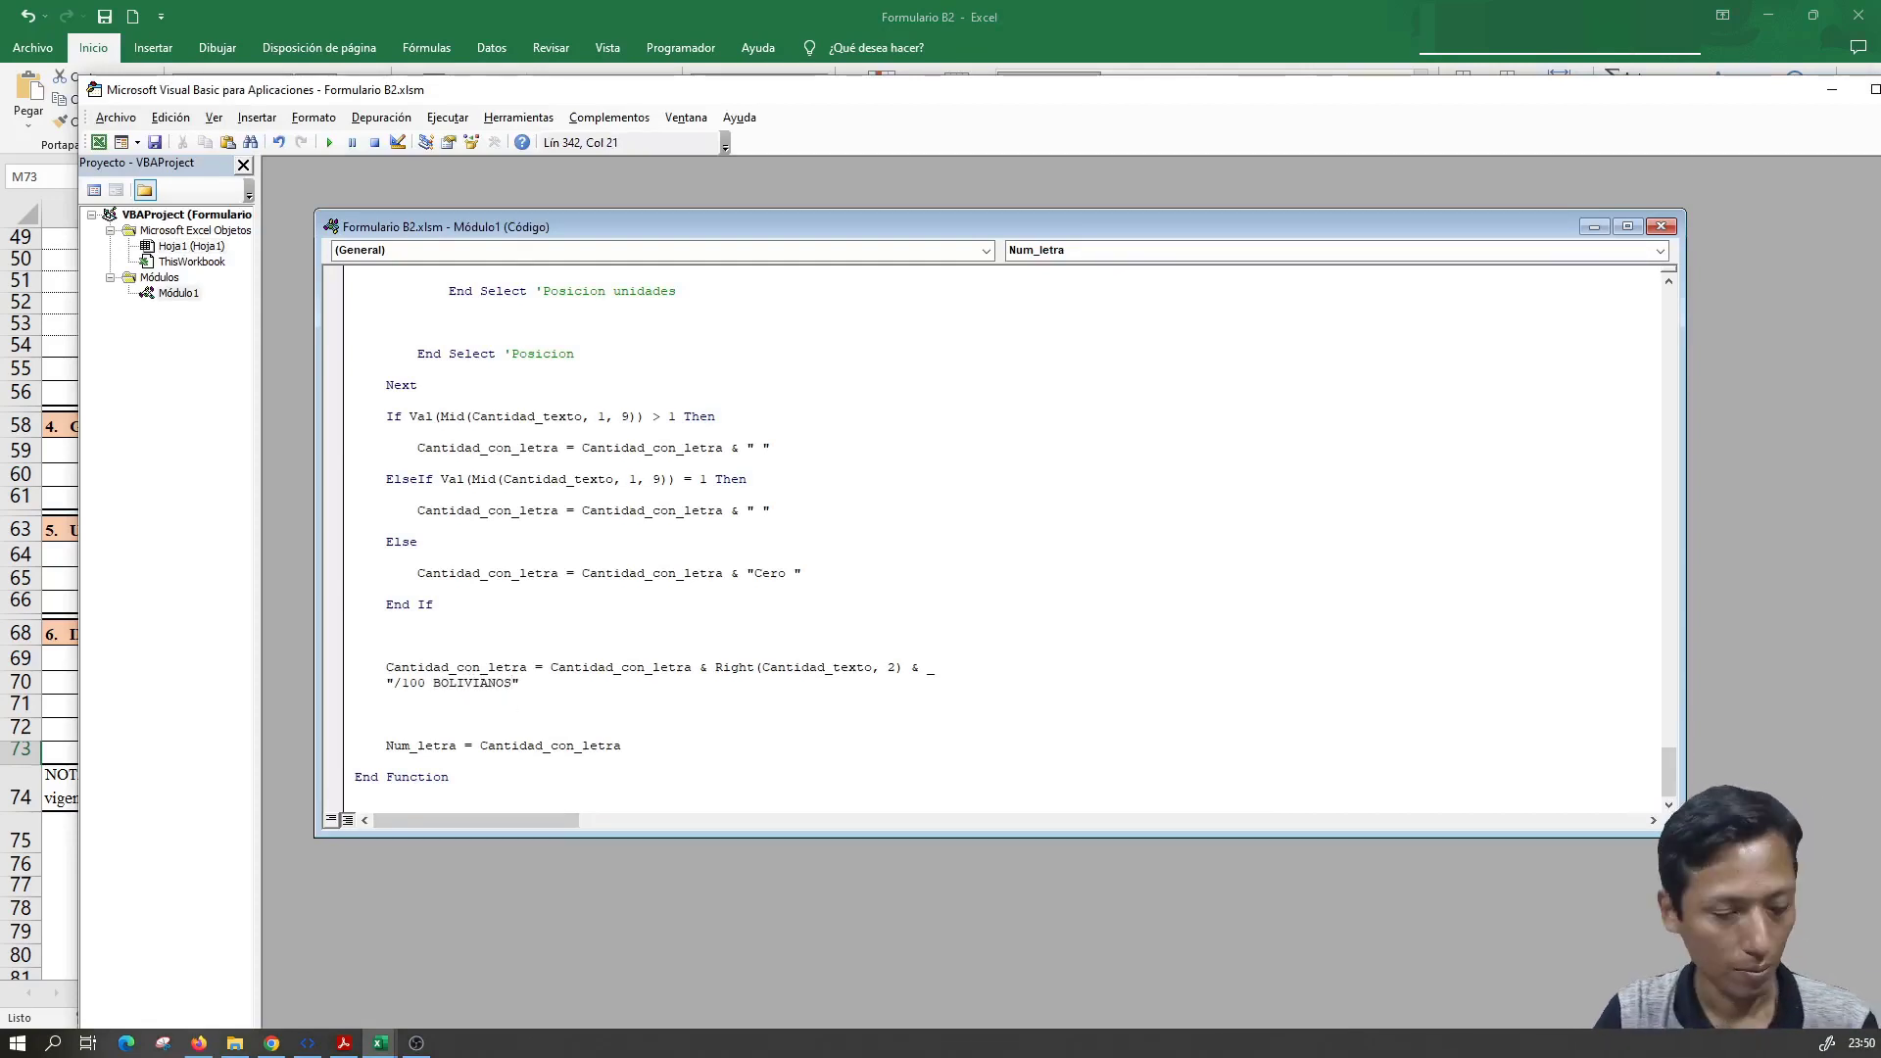
key(alt+F11)
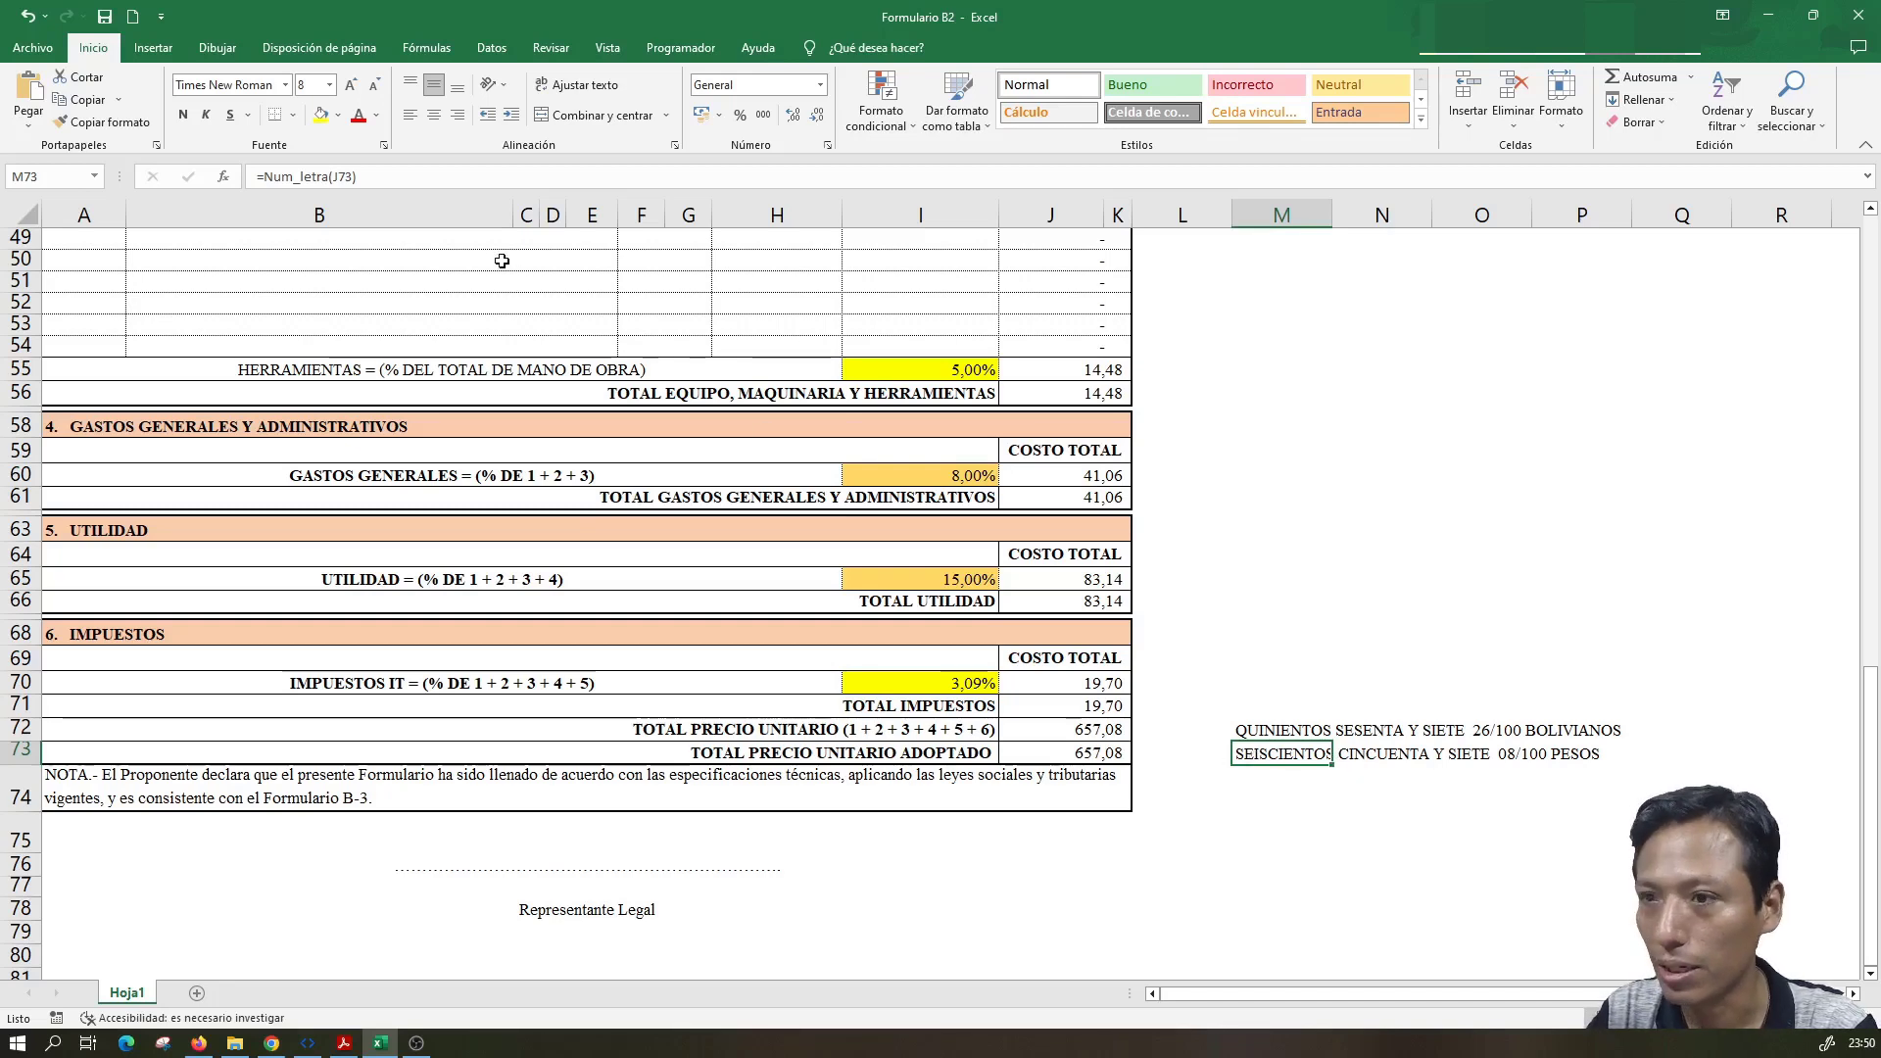
- Re-enter the M73 formula to refresh the words, then set I65 utilidad to 12% and I60 gastos generales to 5%
click(427, 177)
key(Return)
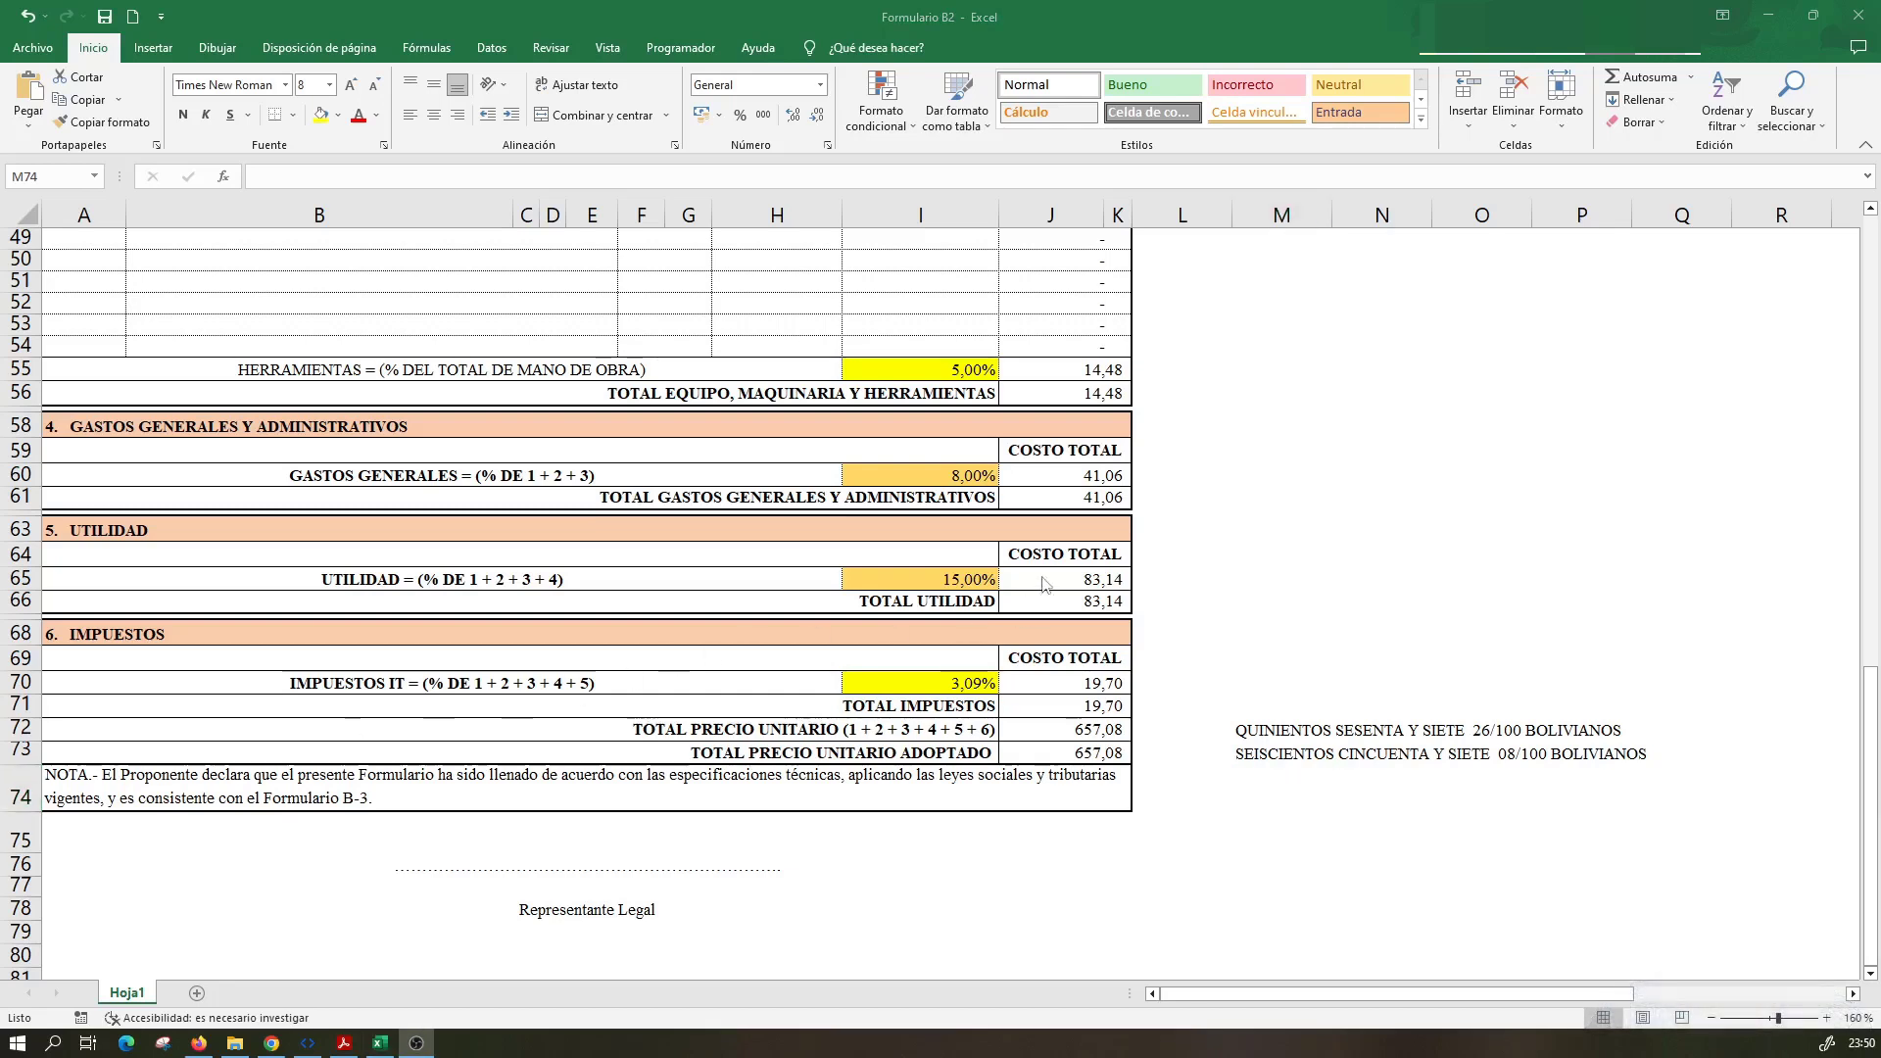
click(923, 579)
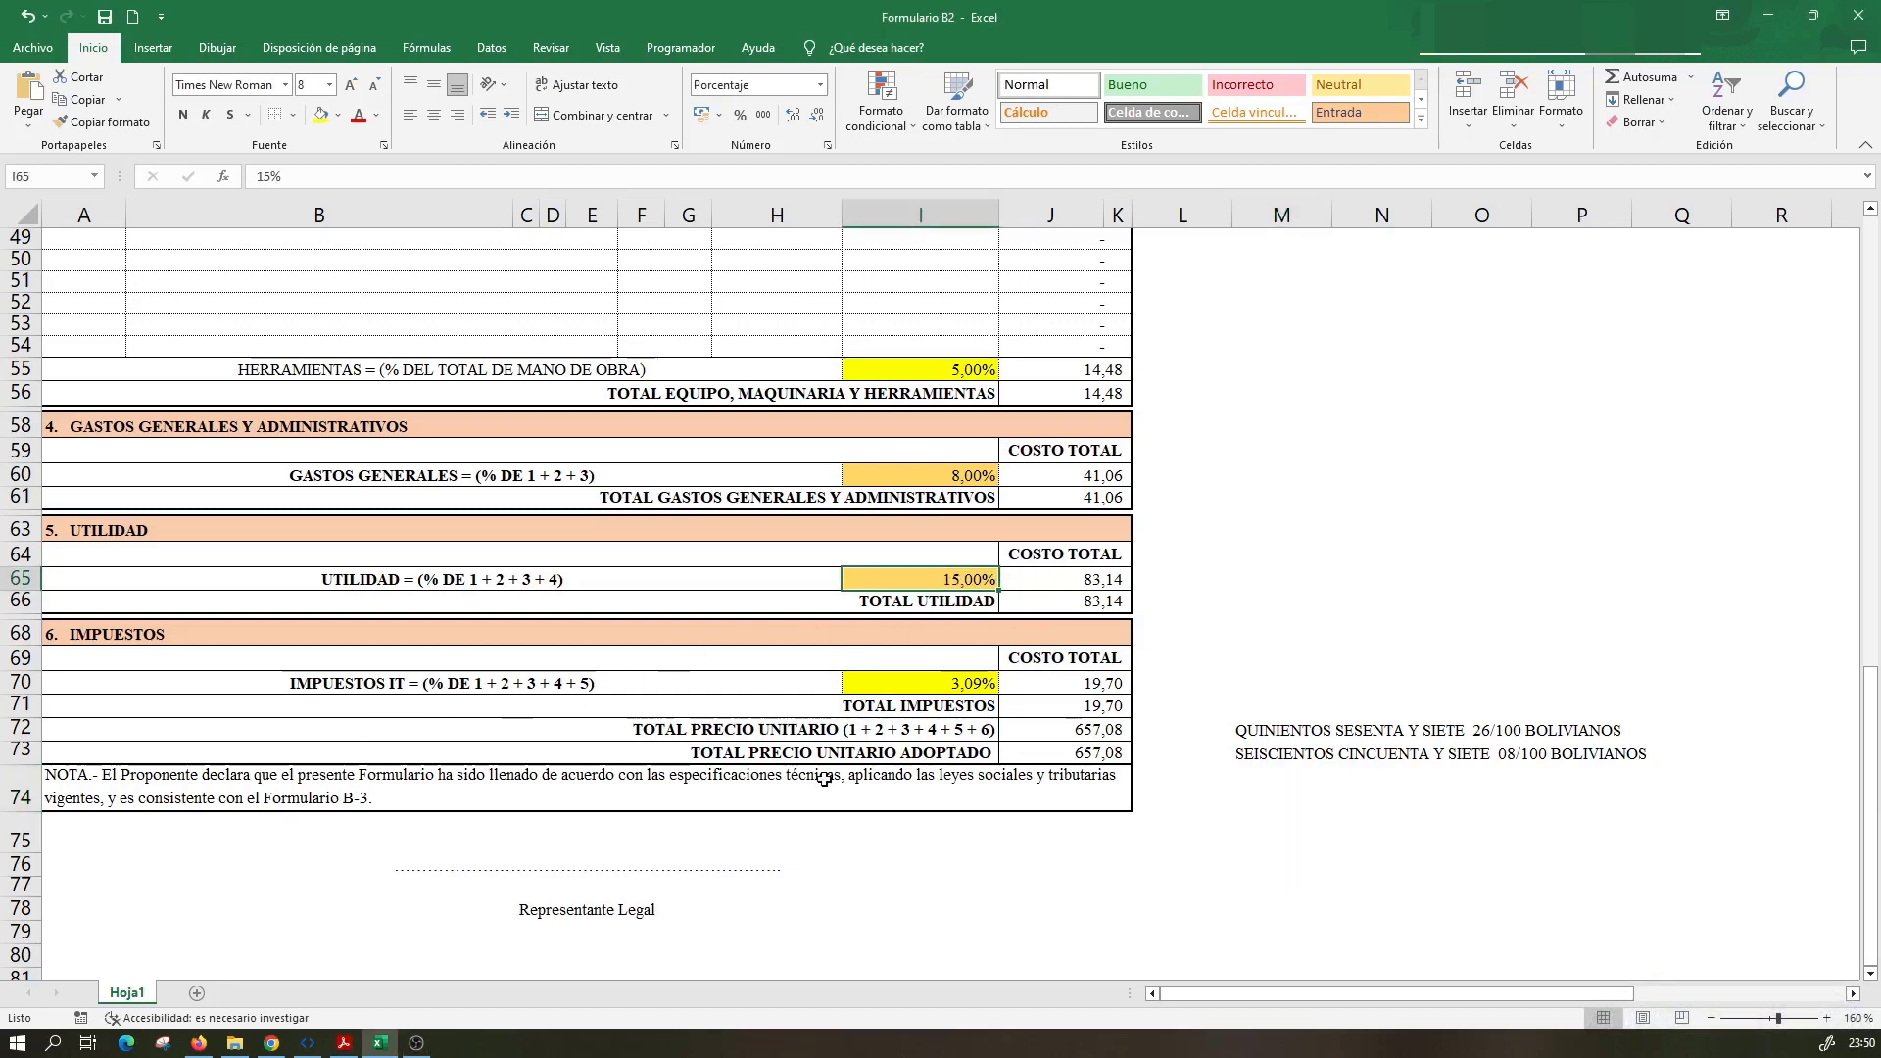
text(12)
key(Return)
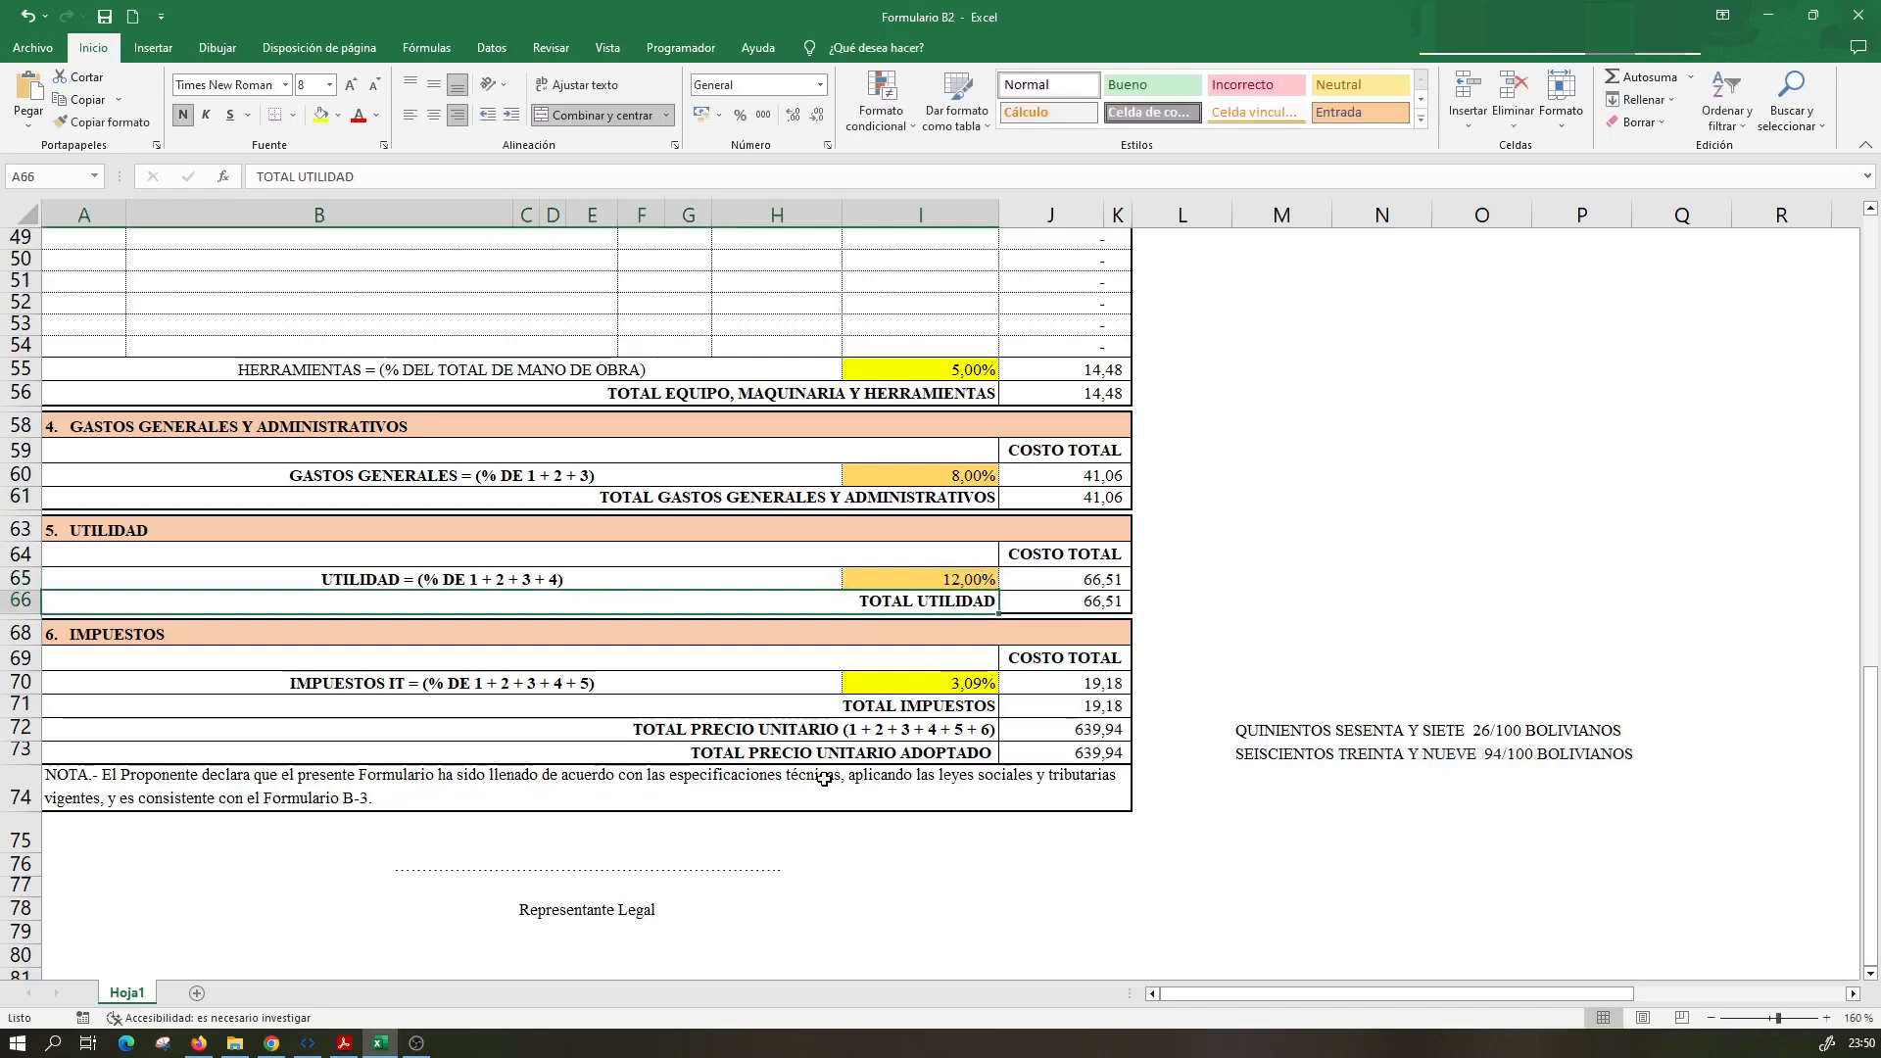
key(Up)
key(Up)
key(Up)
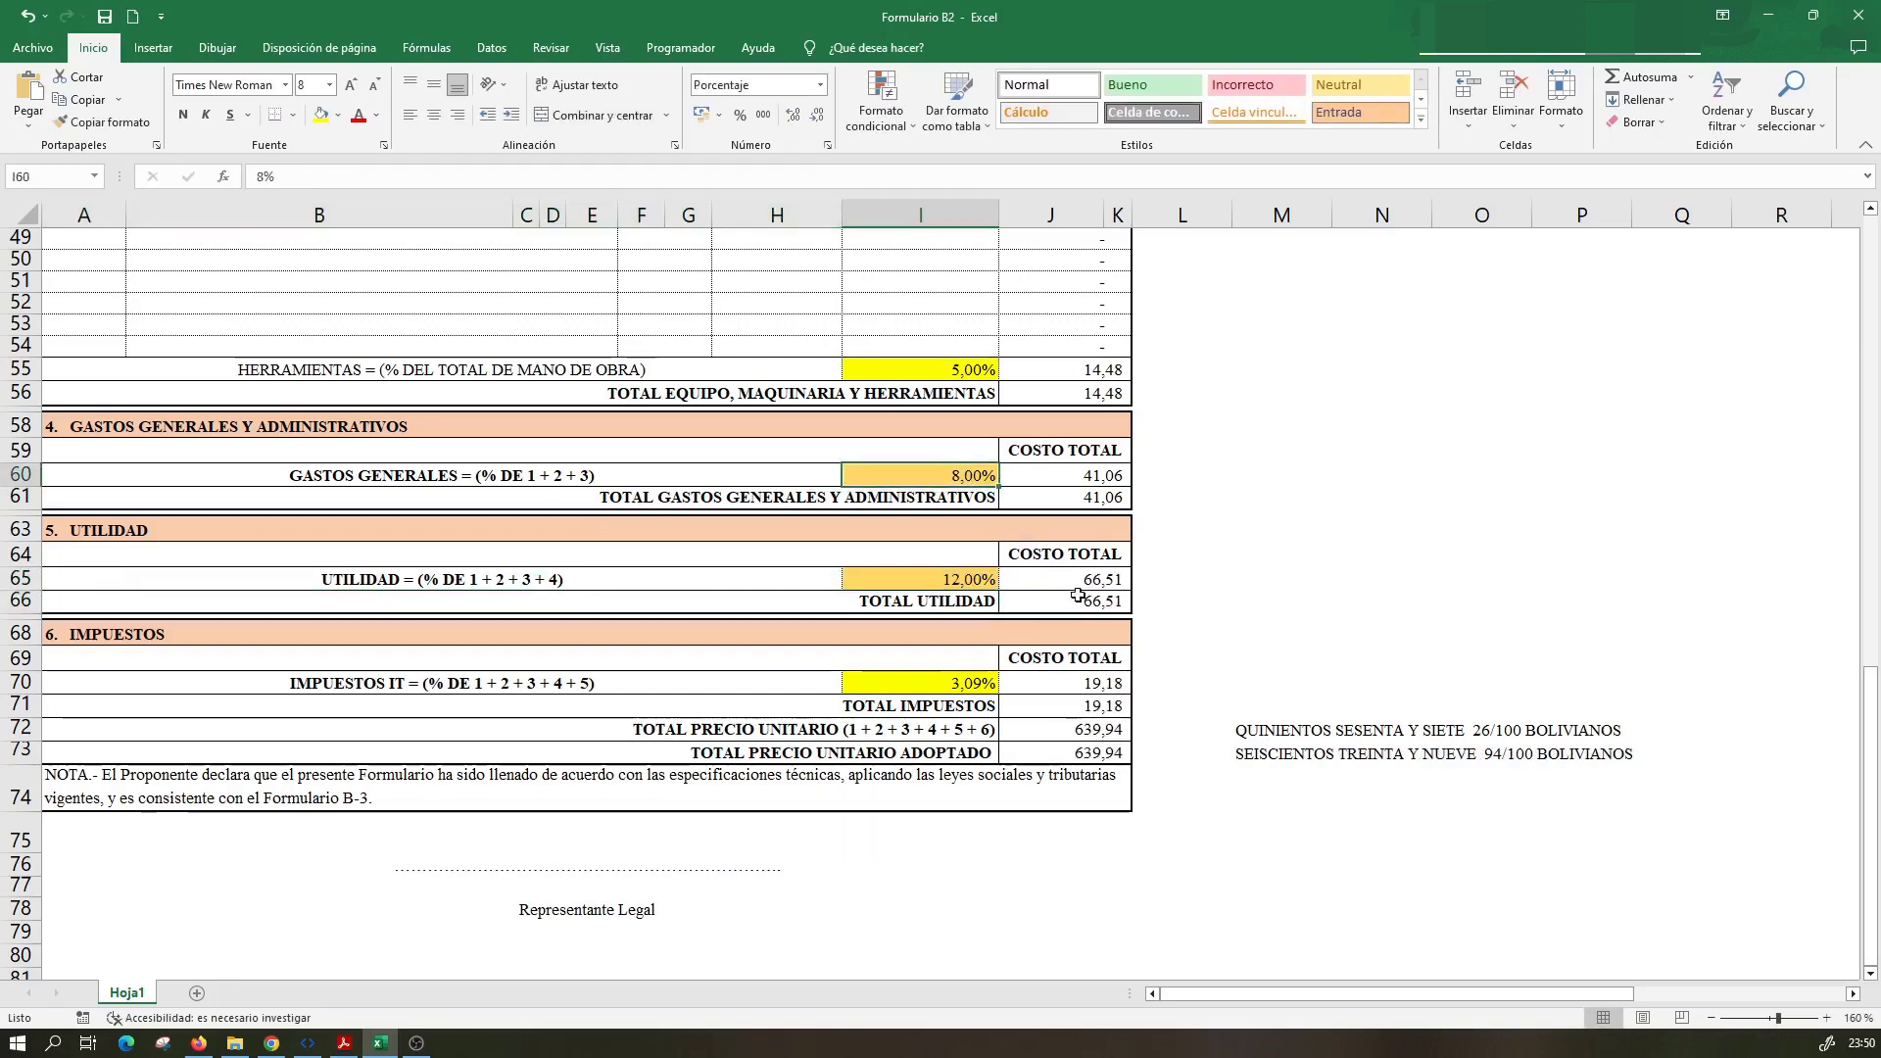
text(5)
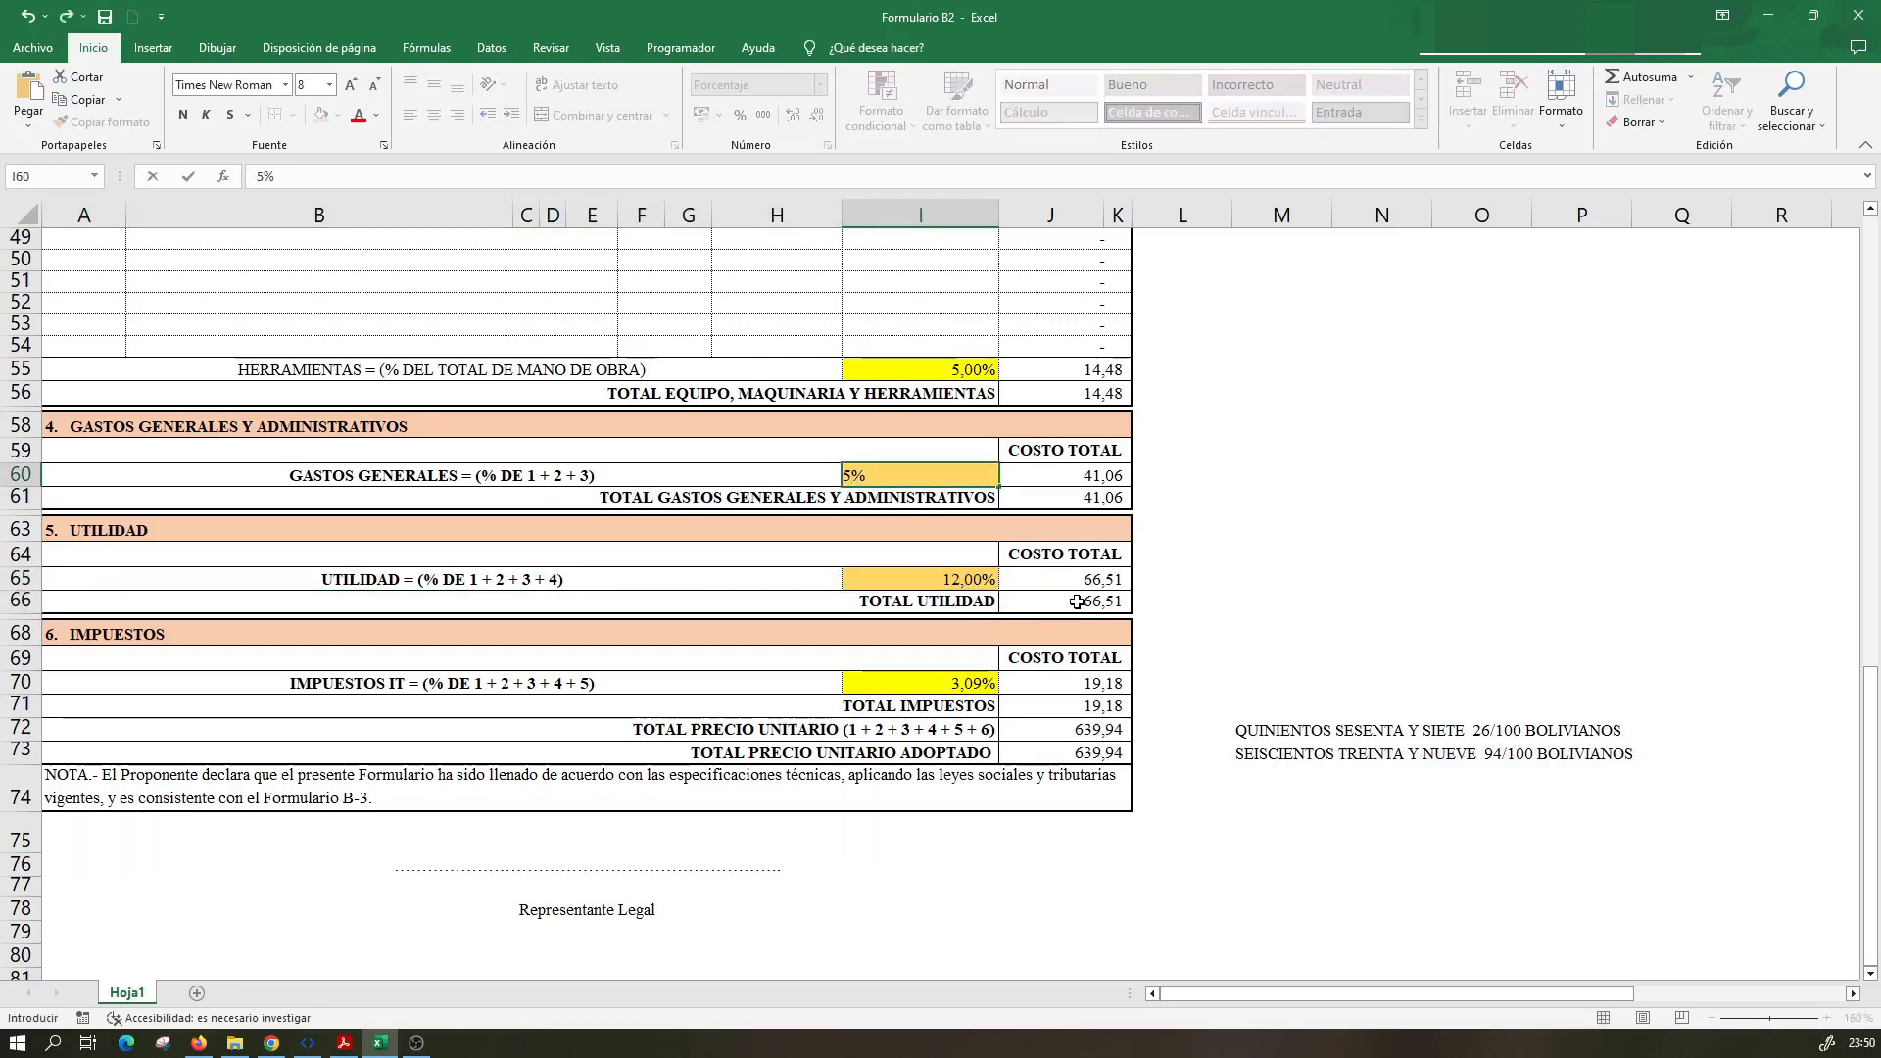
key(Return)
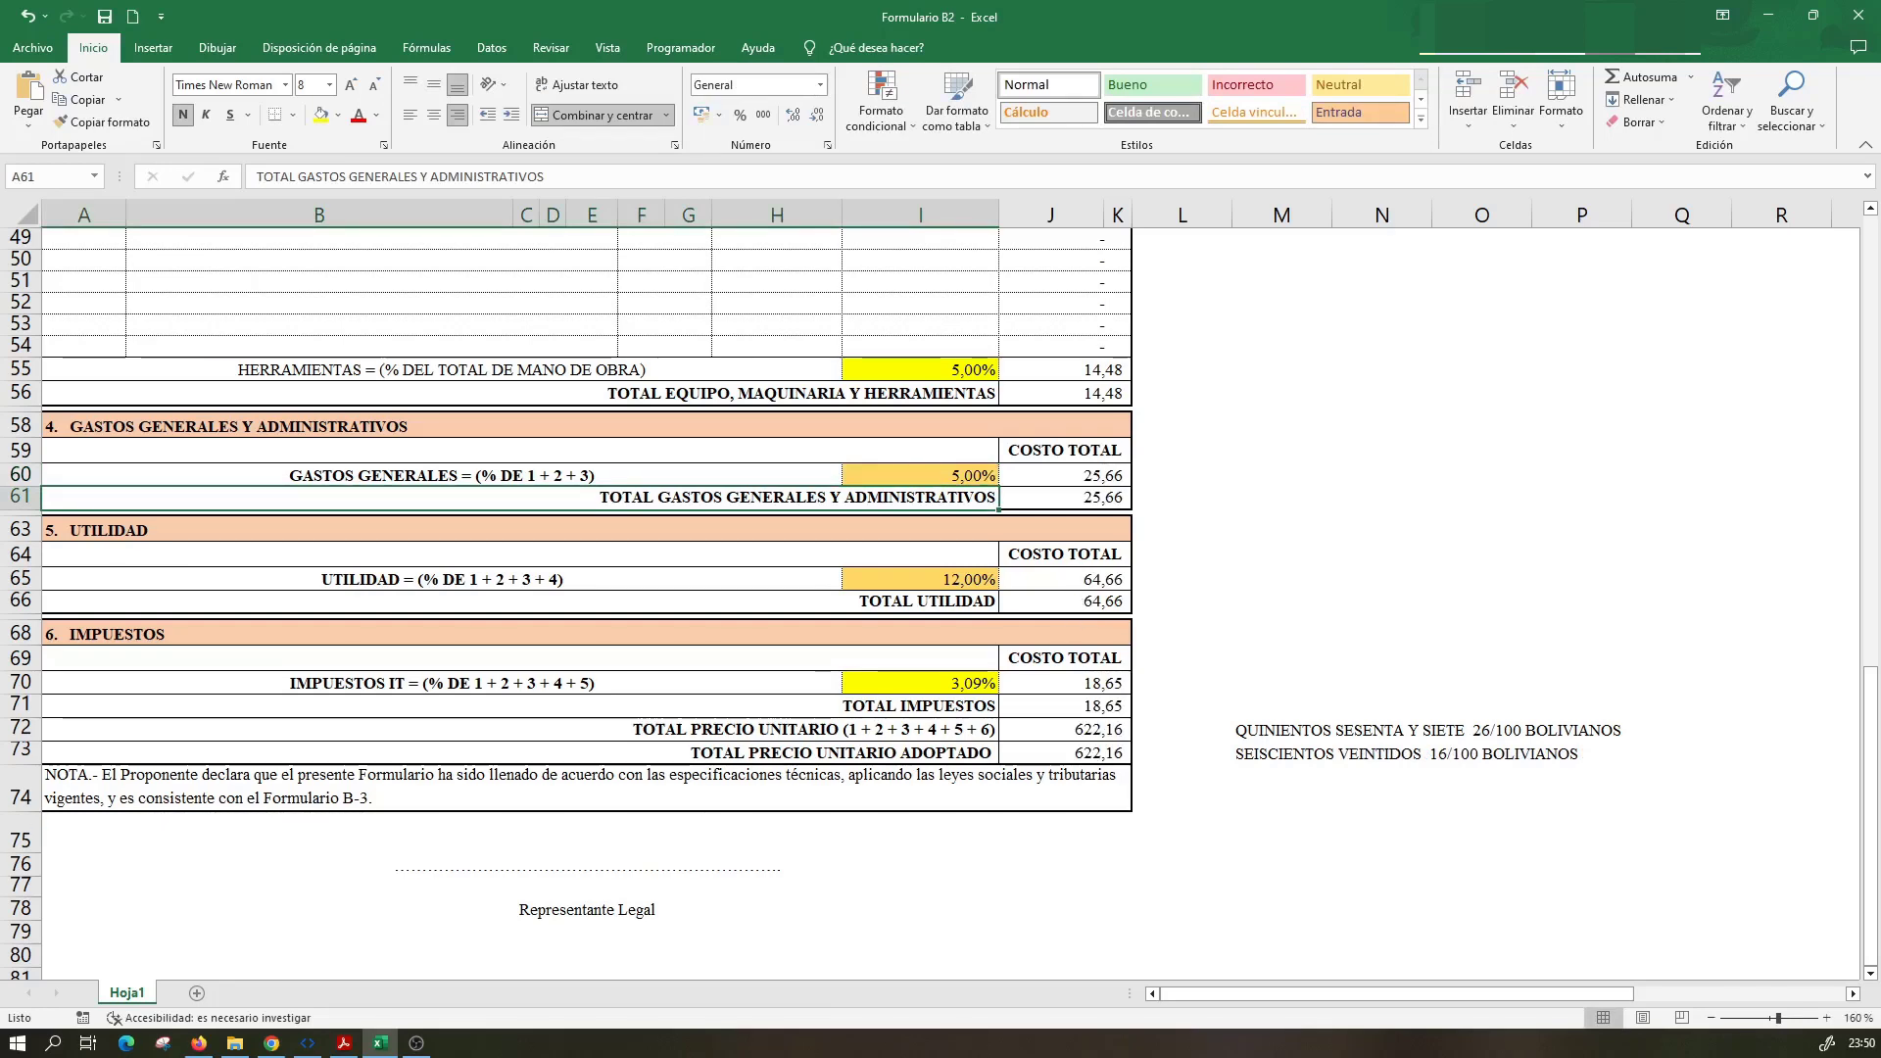